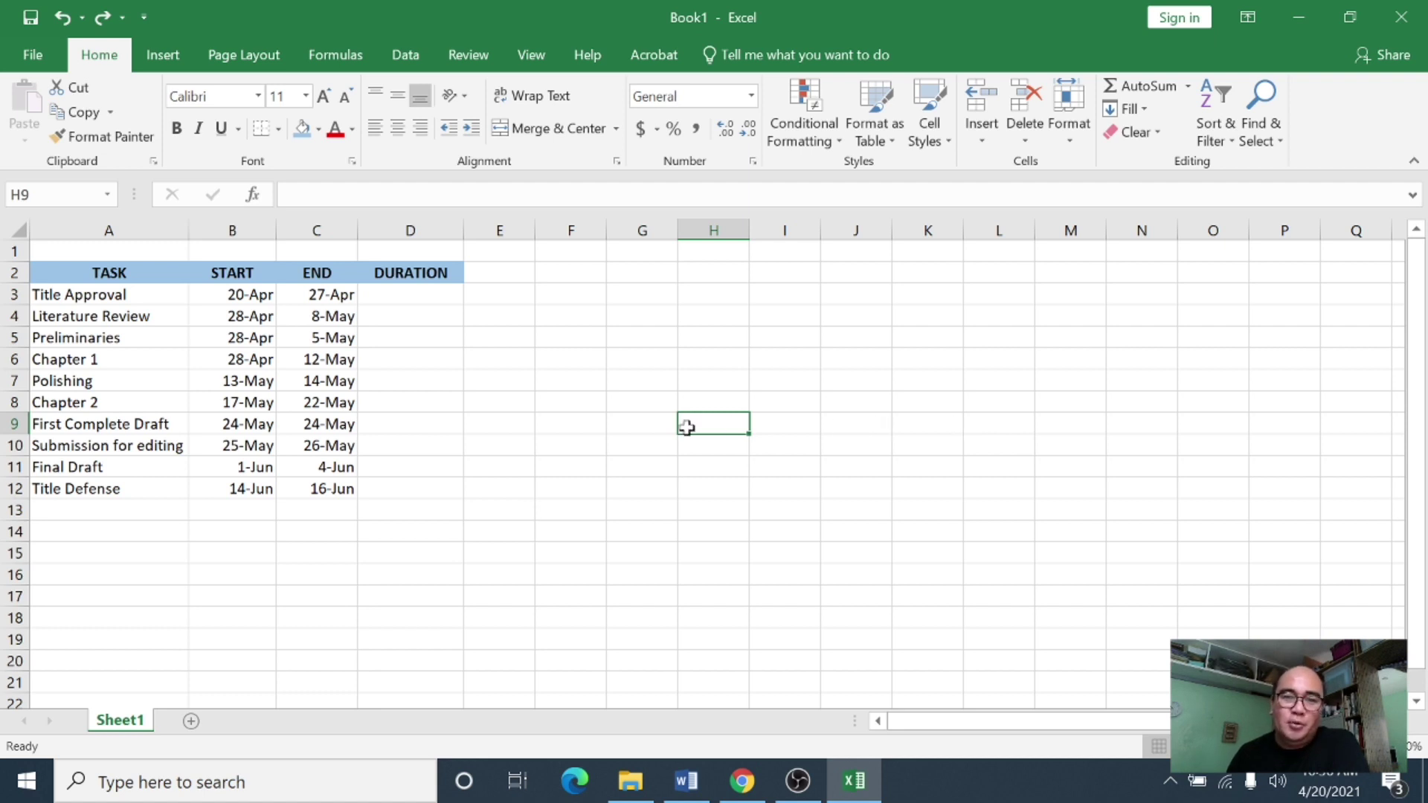
Review the task table by selecting the task names A3:A12 and start dates B3:B12
left_click(641, 406)
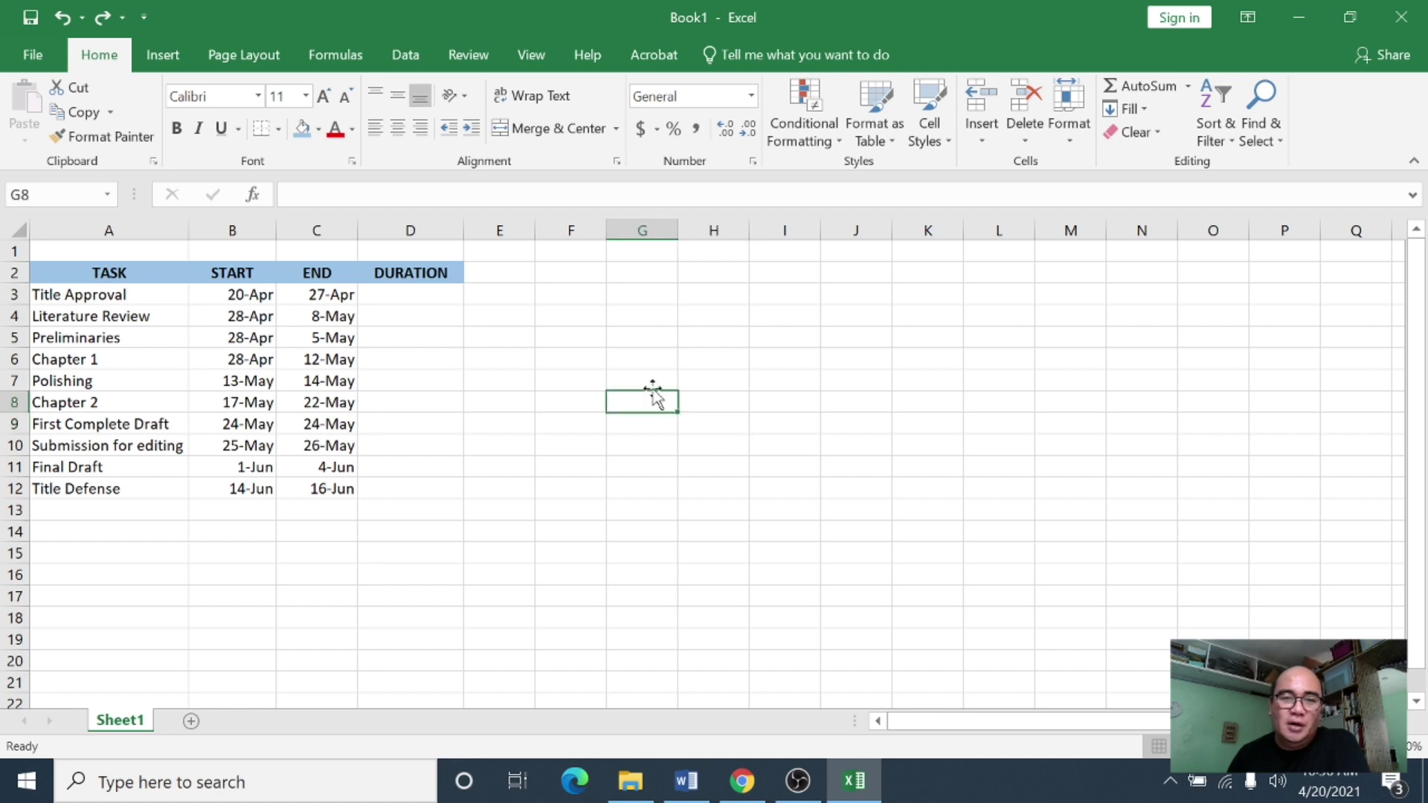
left_click(109, 531)
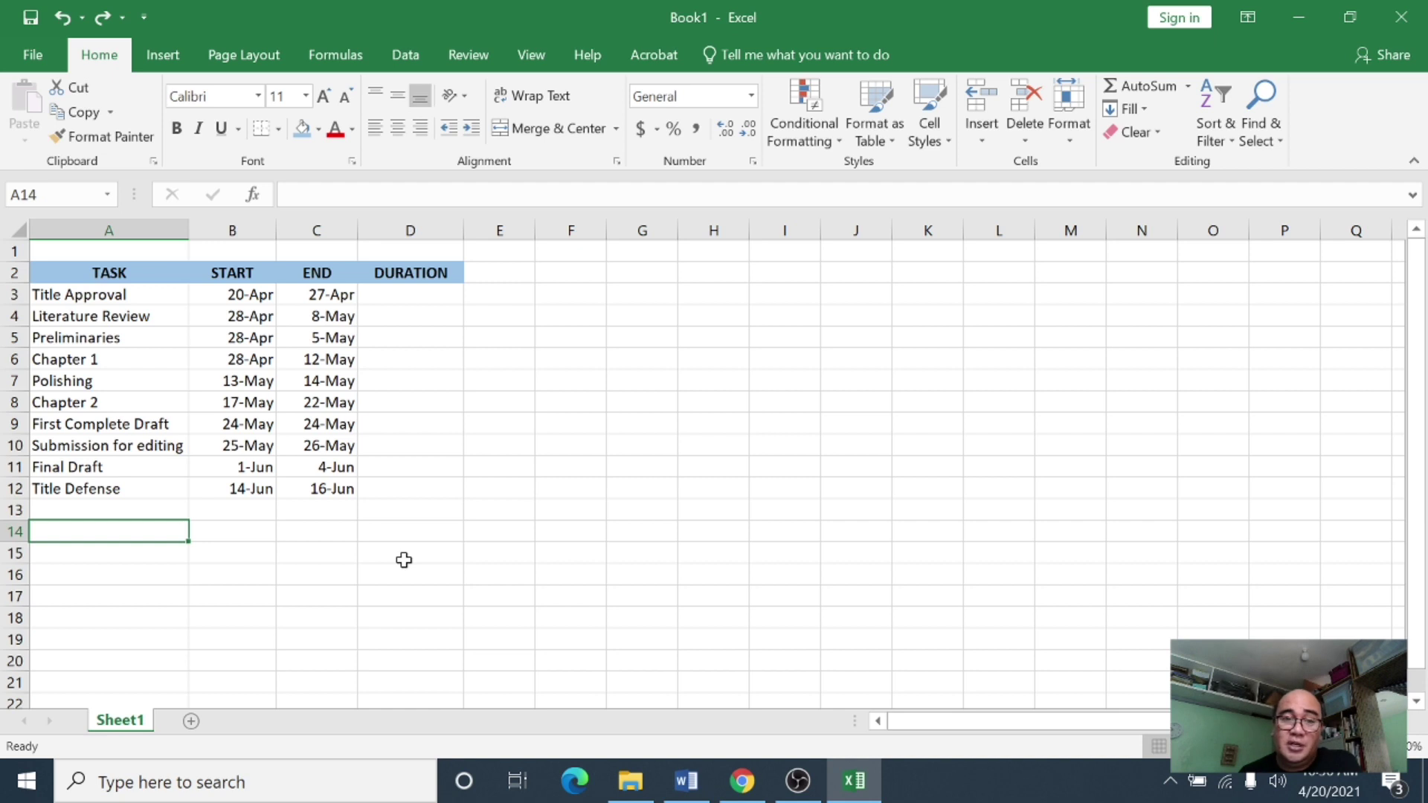
left_click(300, 513)
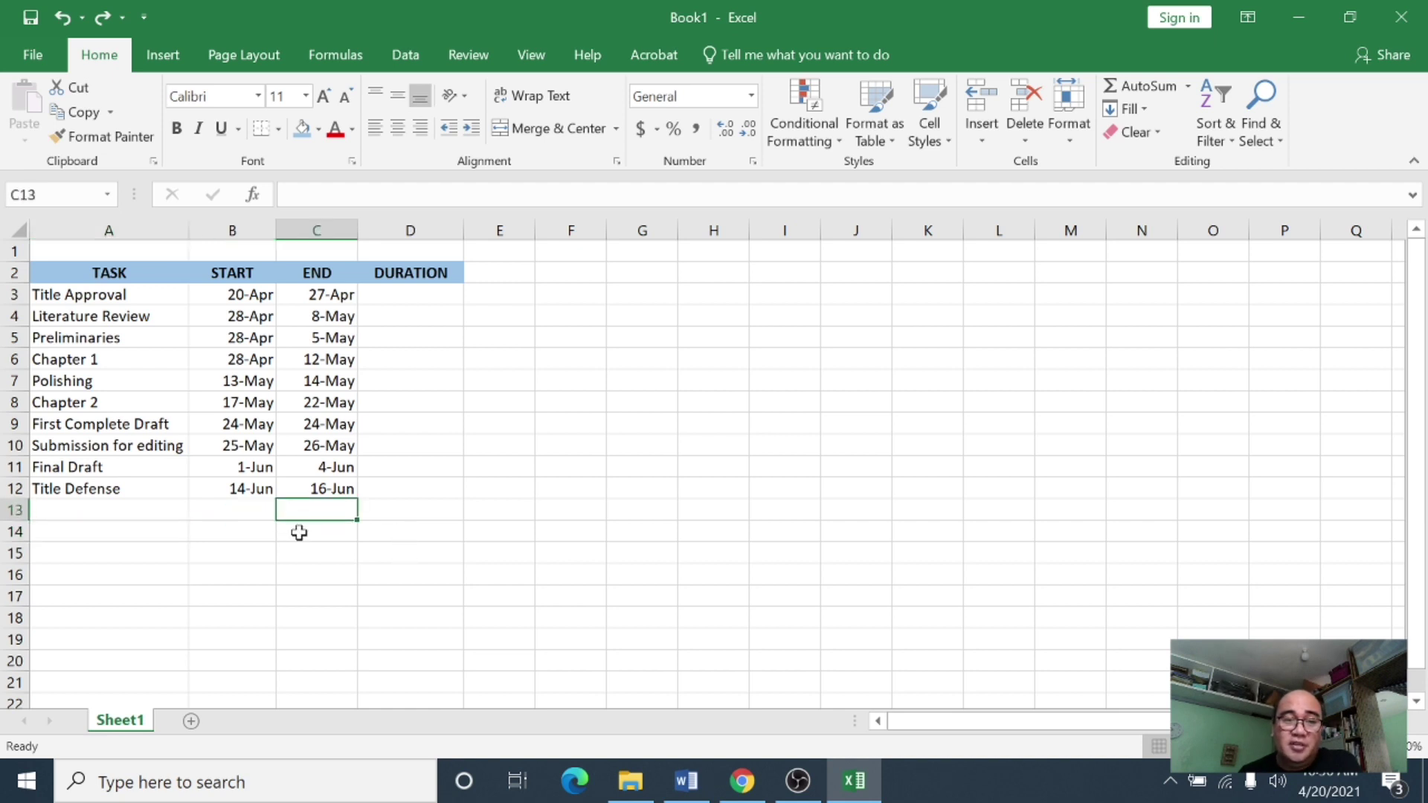
left_click(299, 532)
left_click(378, 526)
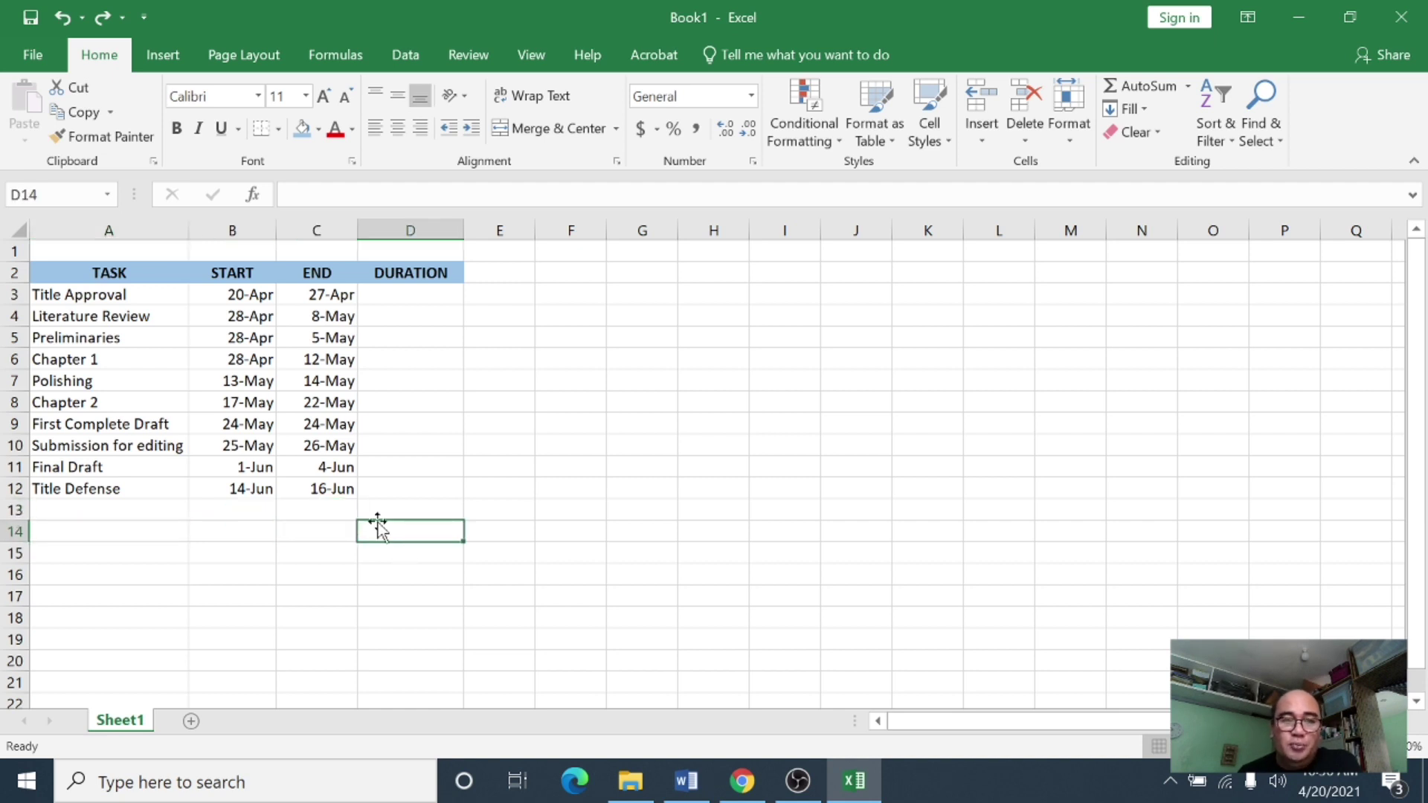
left_click(233, 515)
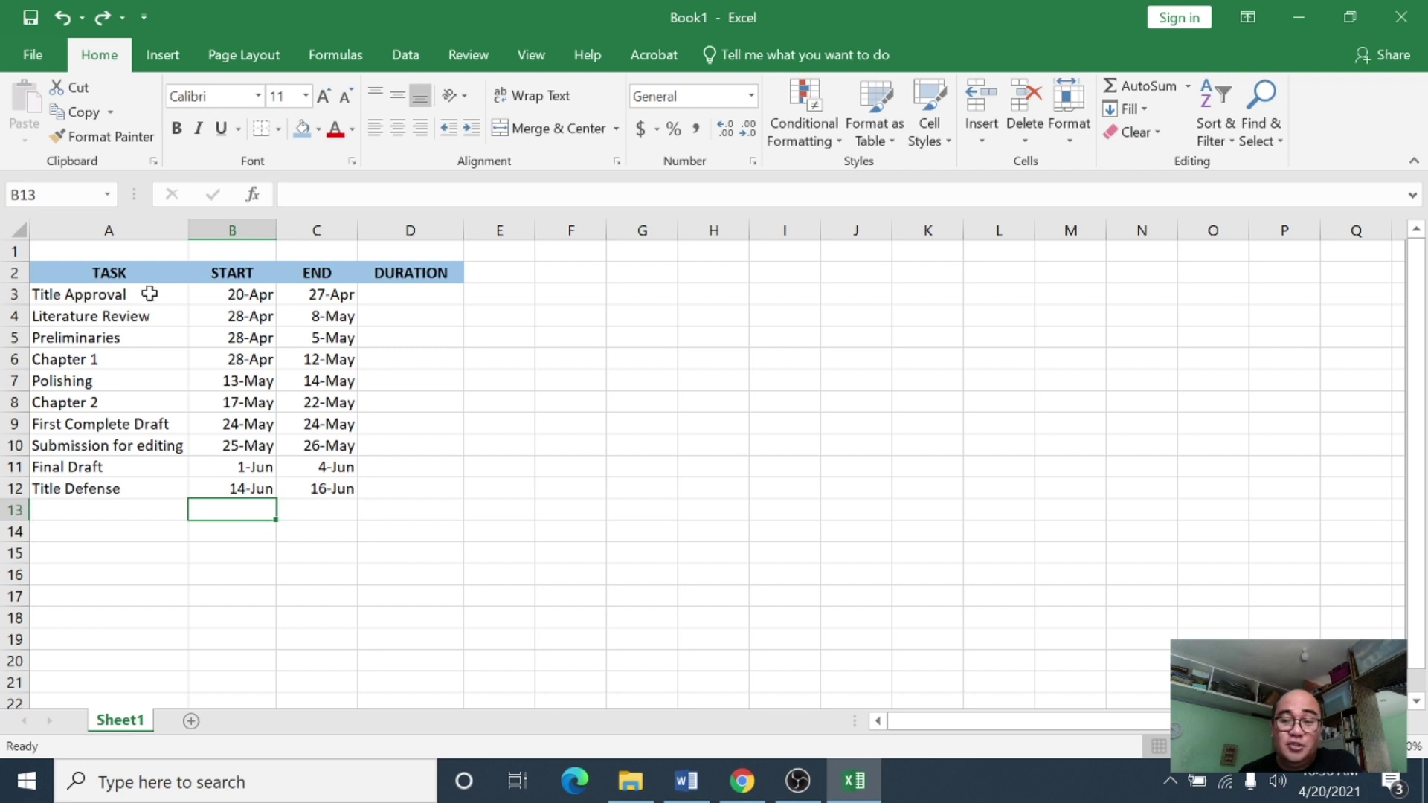
left_click_drag(149, 294, 149, 496)
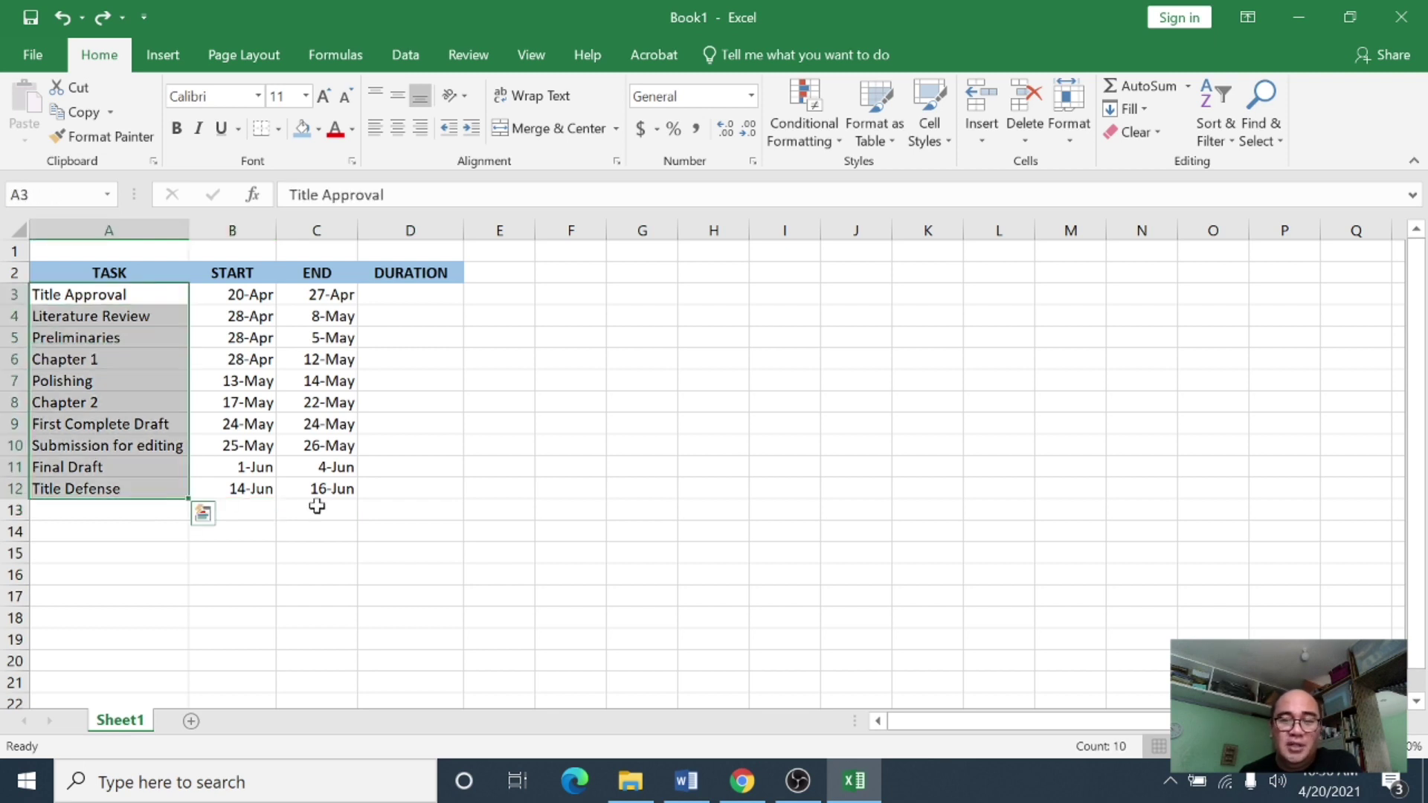
left_click(272, 548)
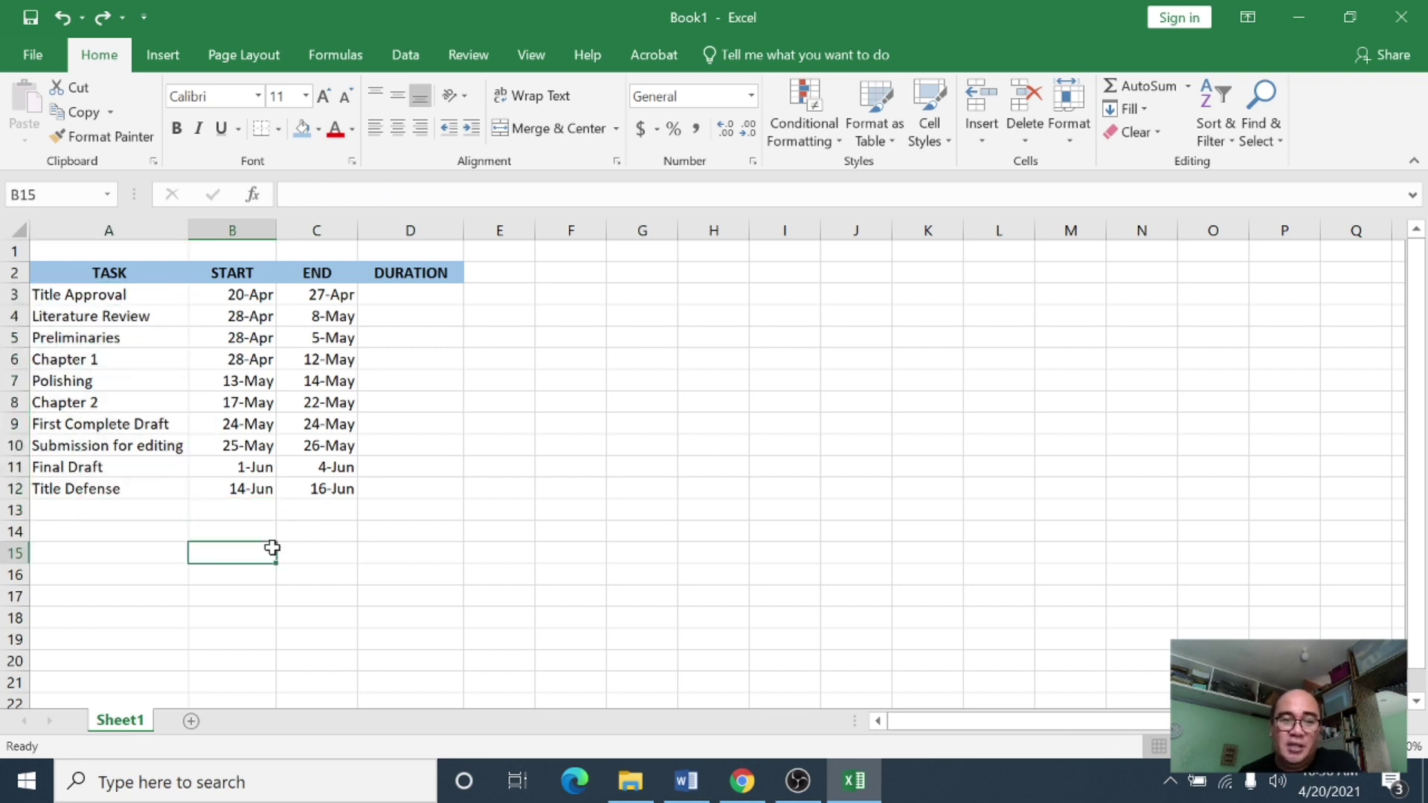
left_click_drag(245, 294, 253, 488)
left_click(411, 423)
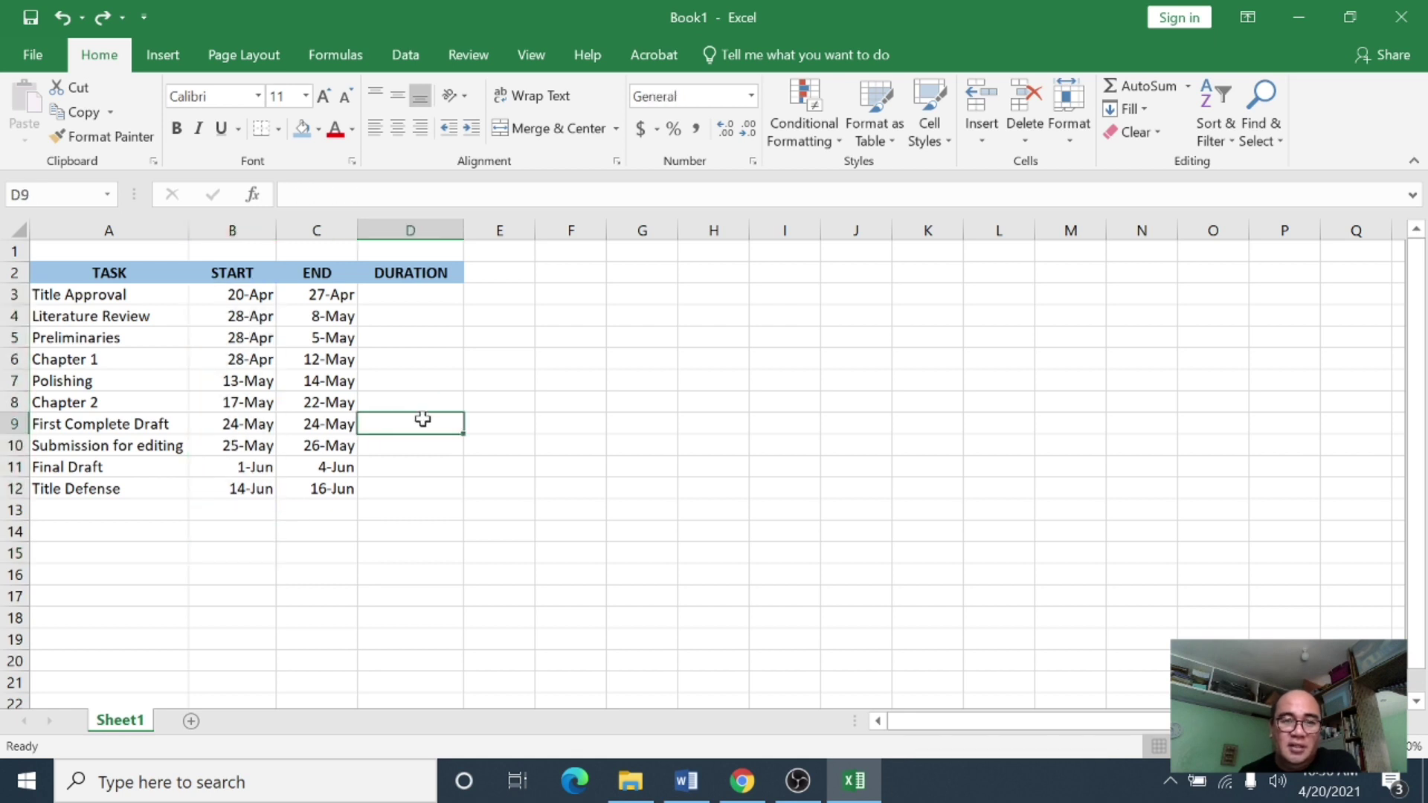
Inspect the first start and end dates (4/20/2021, 4/27/2021) and the START and END columns
left_click(246, 295)
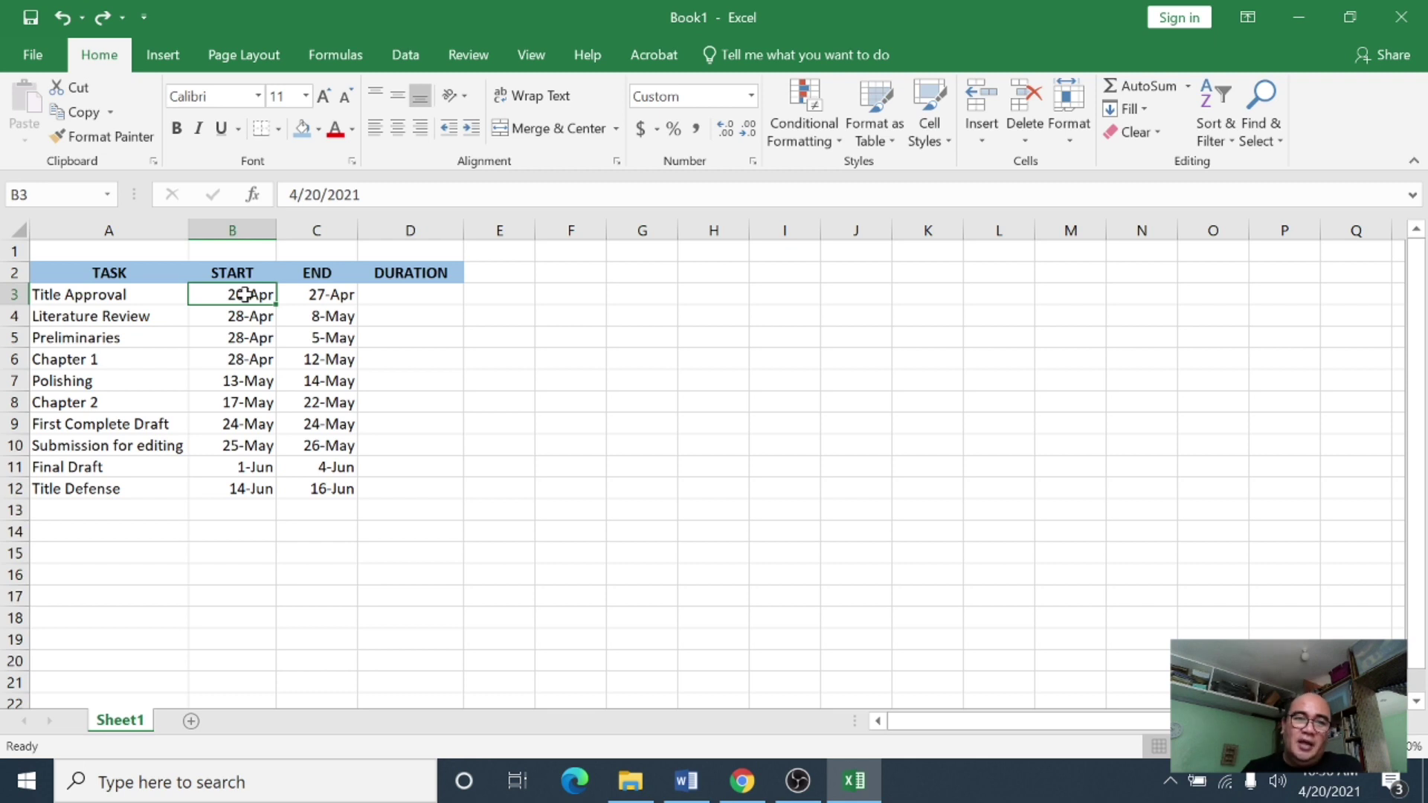
left_click(329, 293)
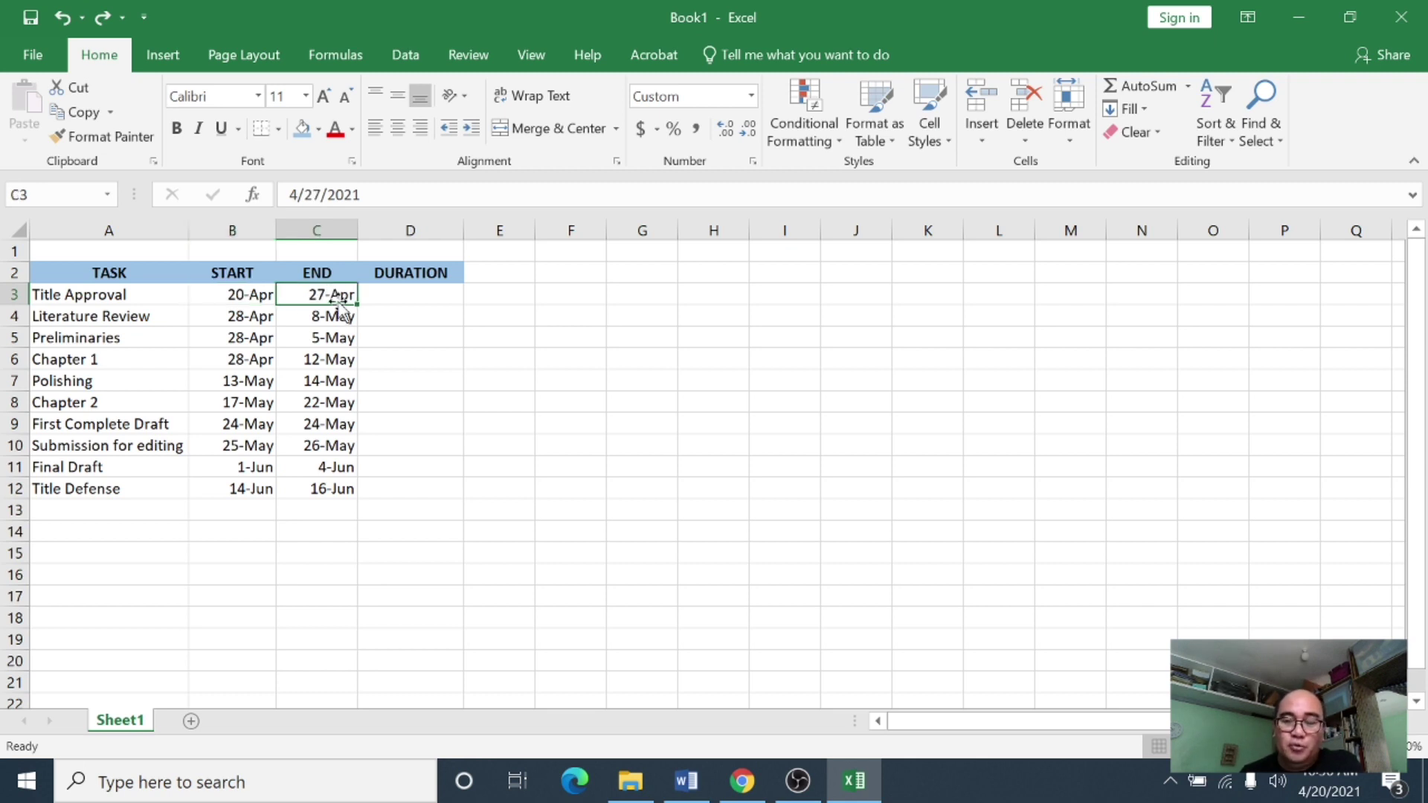
left_click(151, 298)
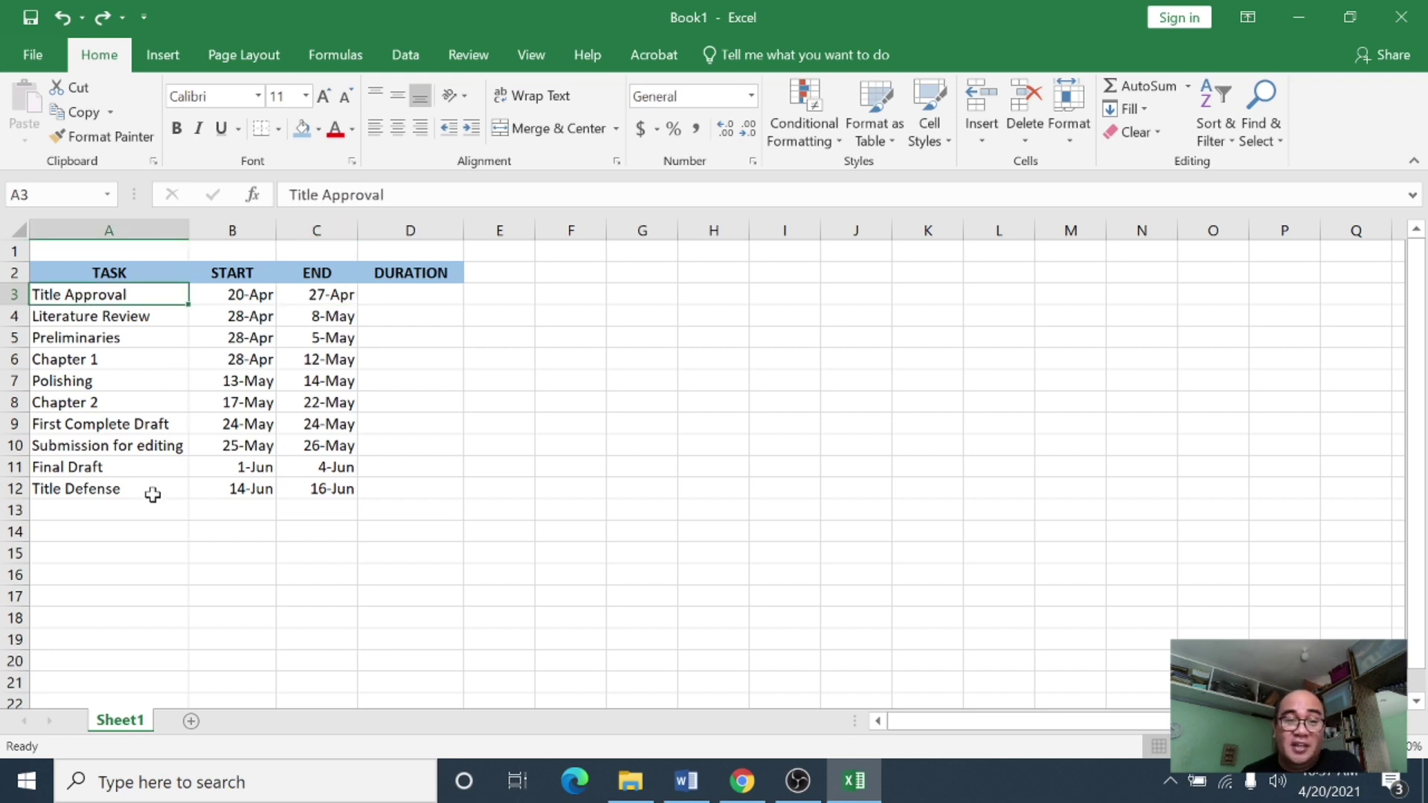
left_click_drag(156, 295, 152, 493)
left_click(239, 532)
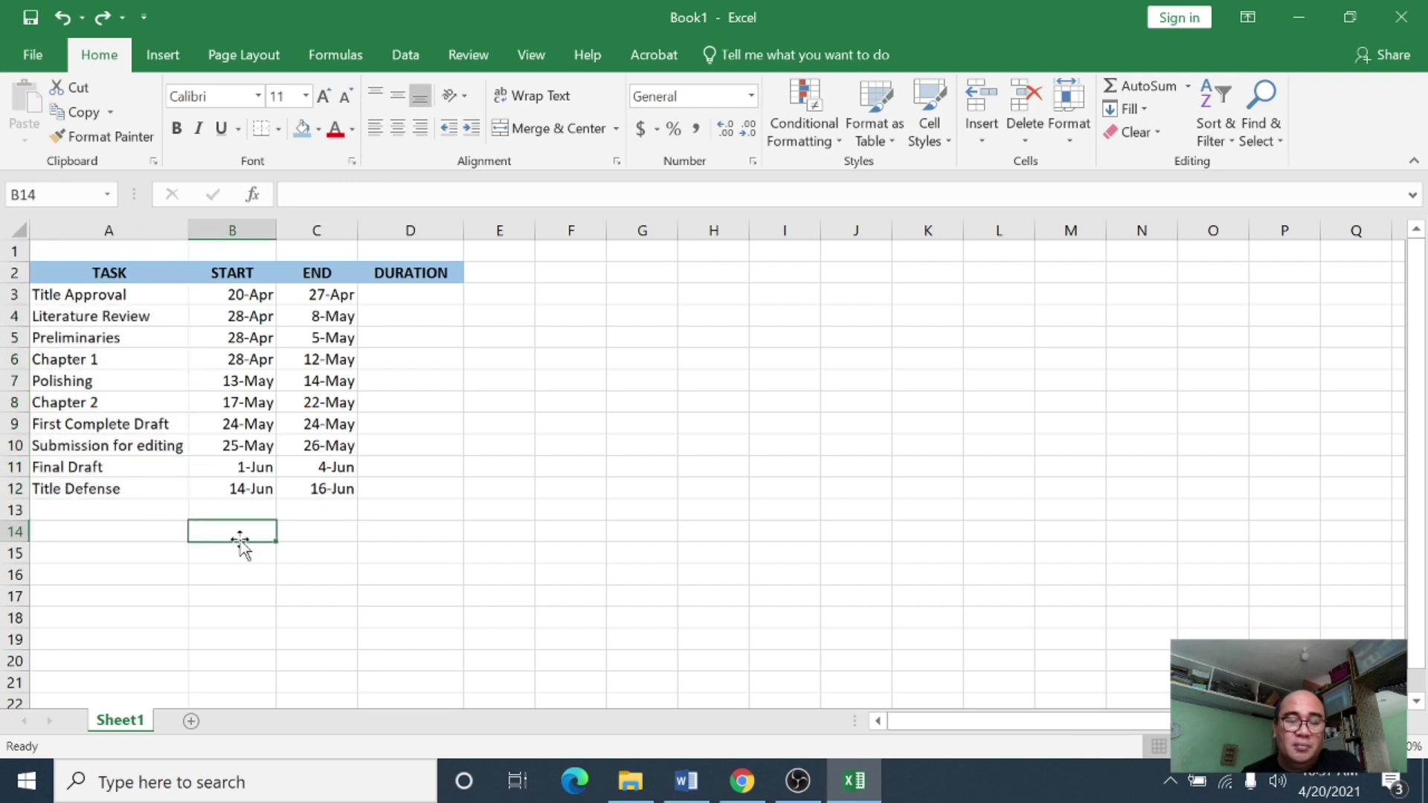
left_click(253, 295)
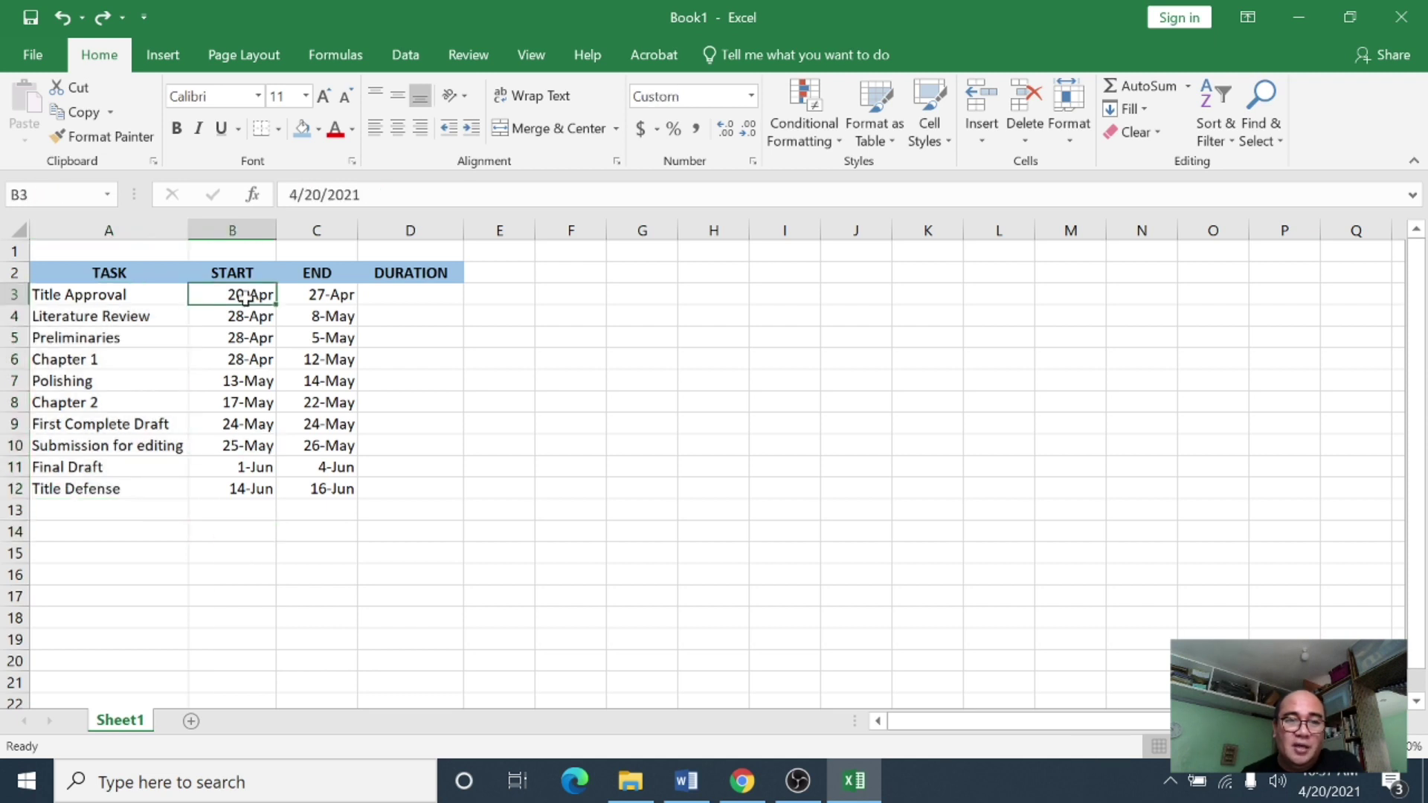
left_click_drag(246, 297, 240, 491)
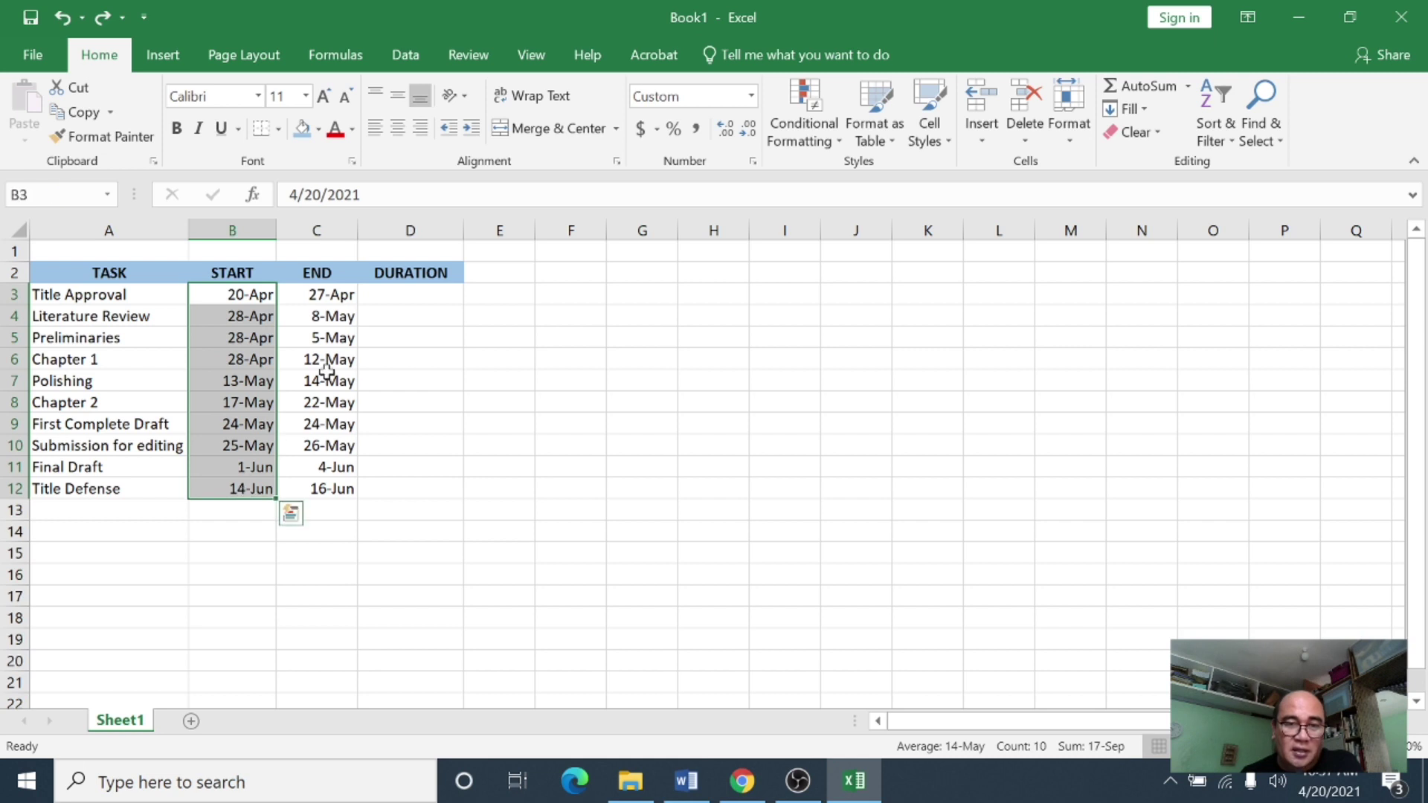
left_click(330, 337)
left_click_drag(327, 294, 336, 492)
left_click(392, 338)
Enter =C3-B3 in D3 for the Title Approval duration
left_click(417, 293)
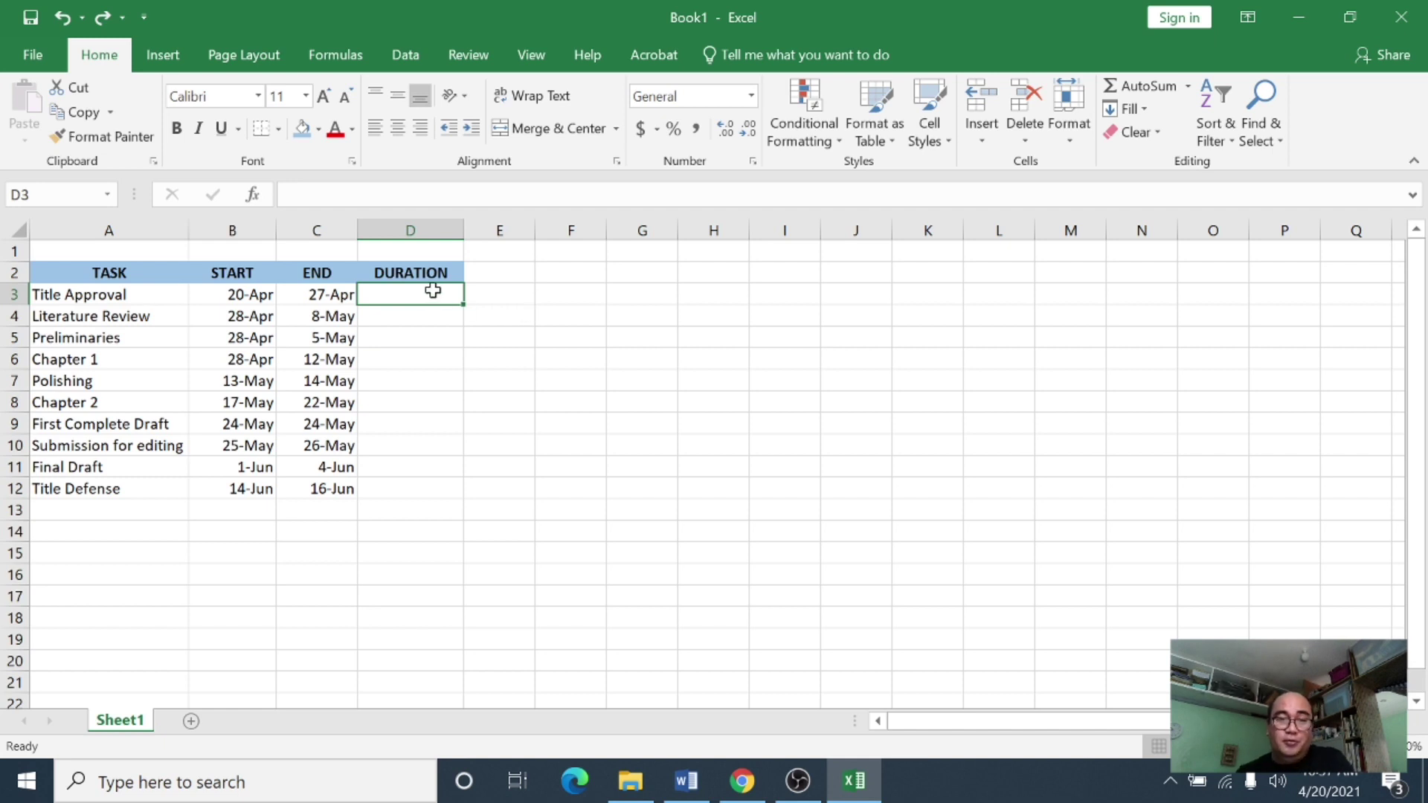
type("=")
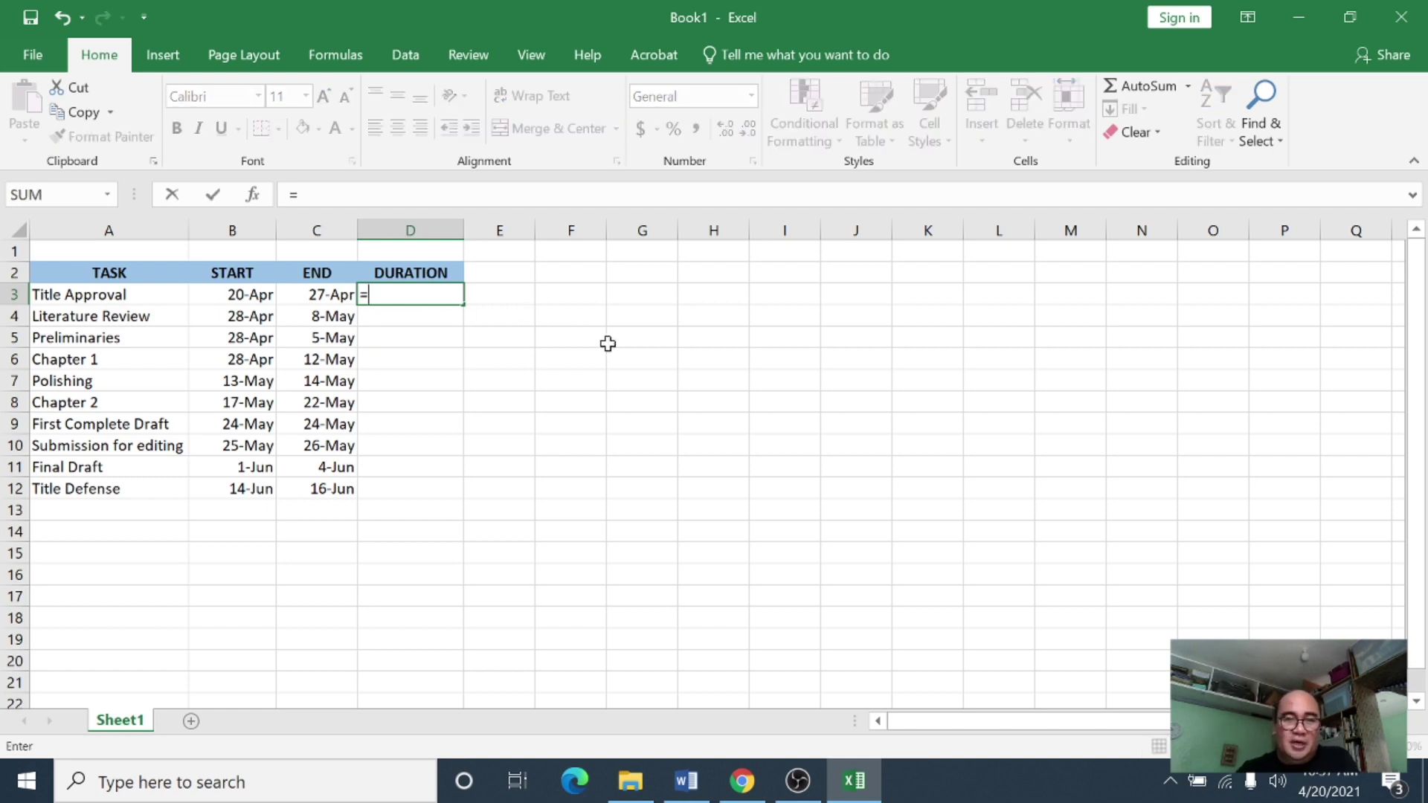
left_click(330, 294)
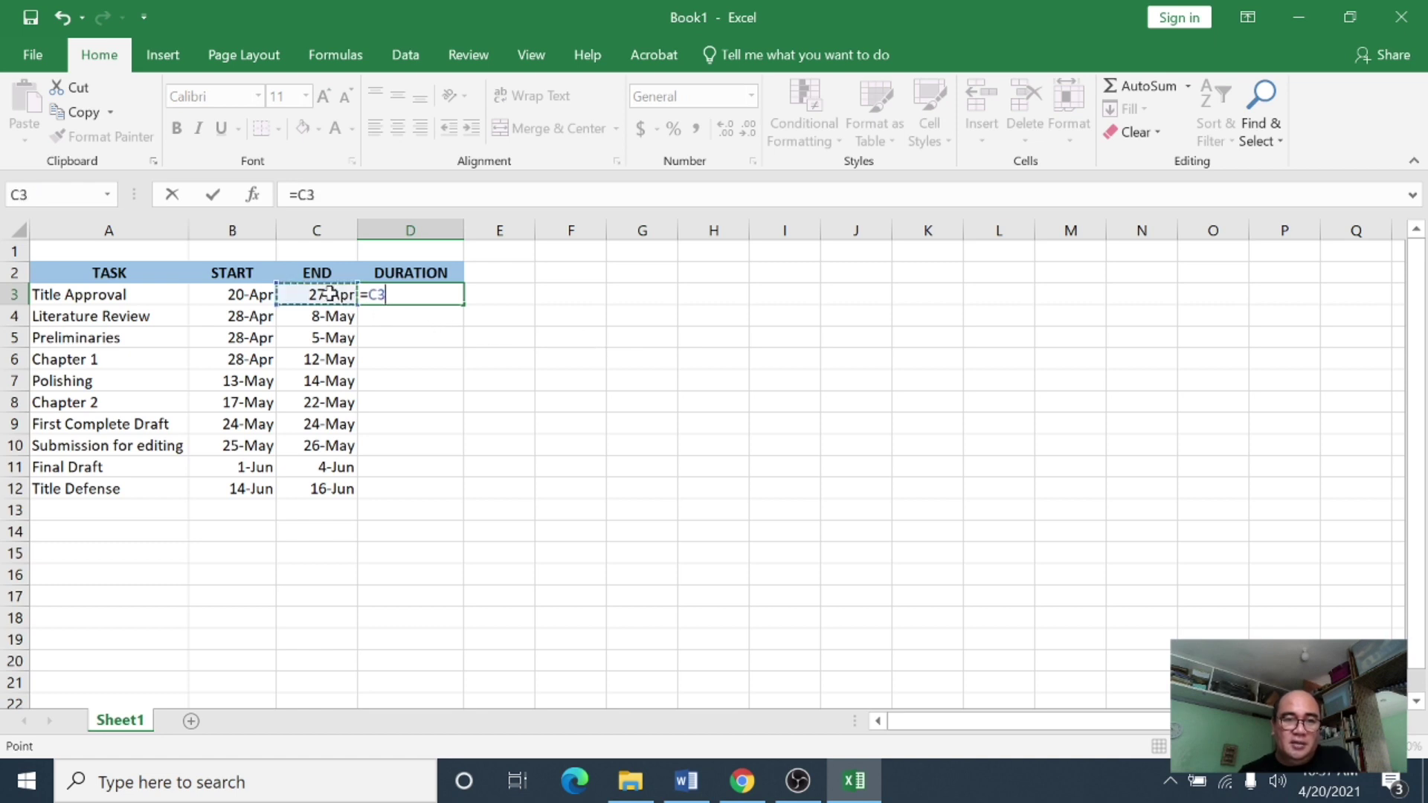
type("-")
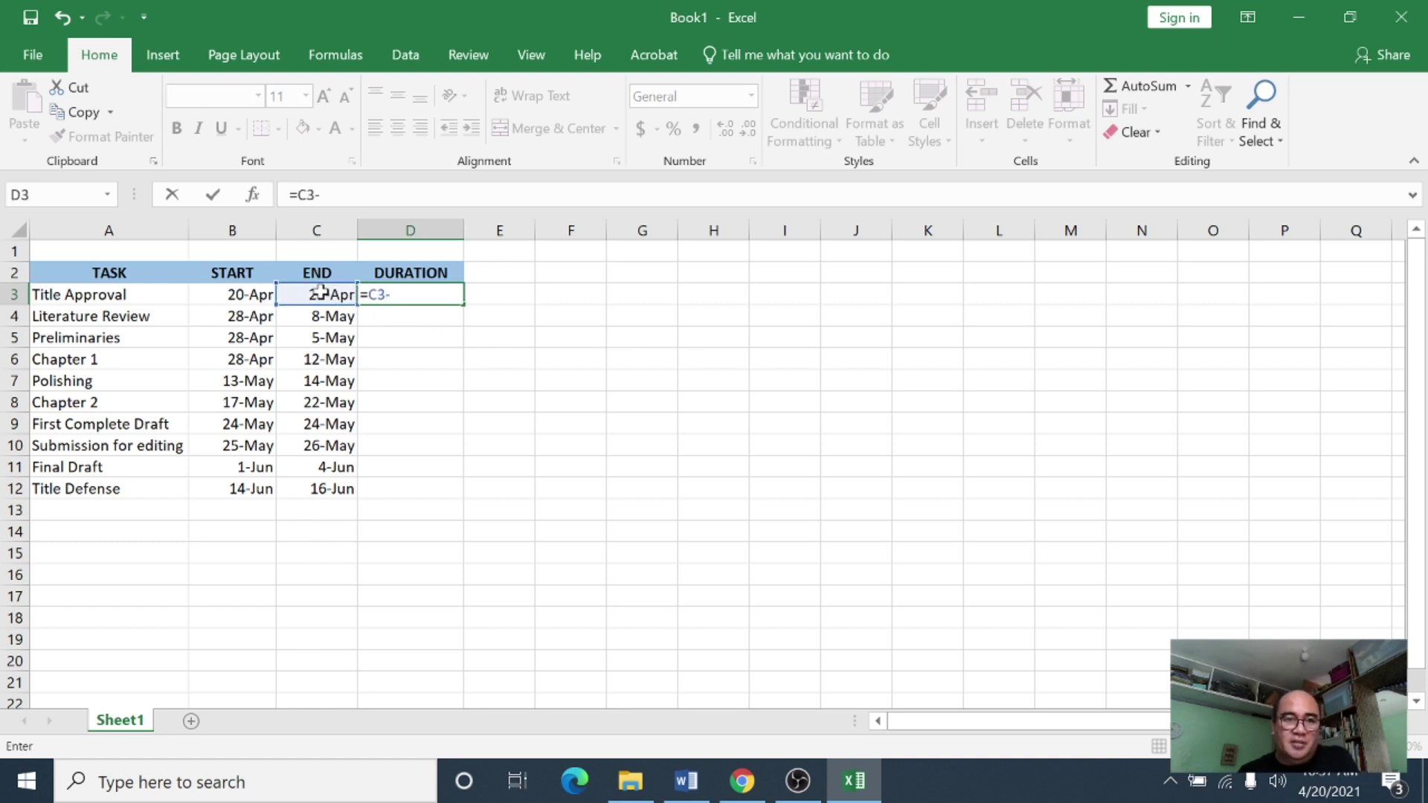
left_click(264, 297)
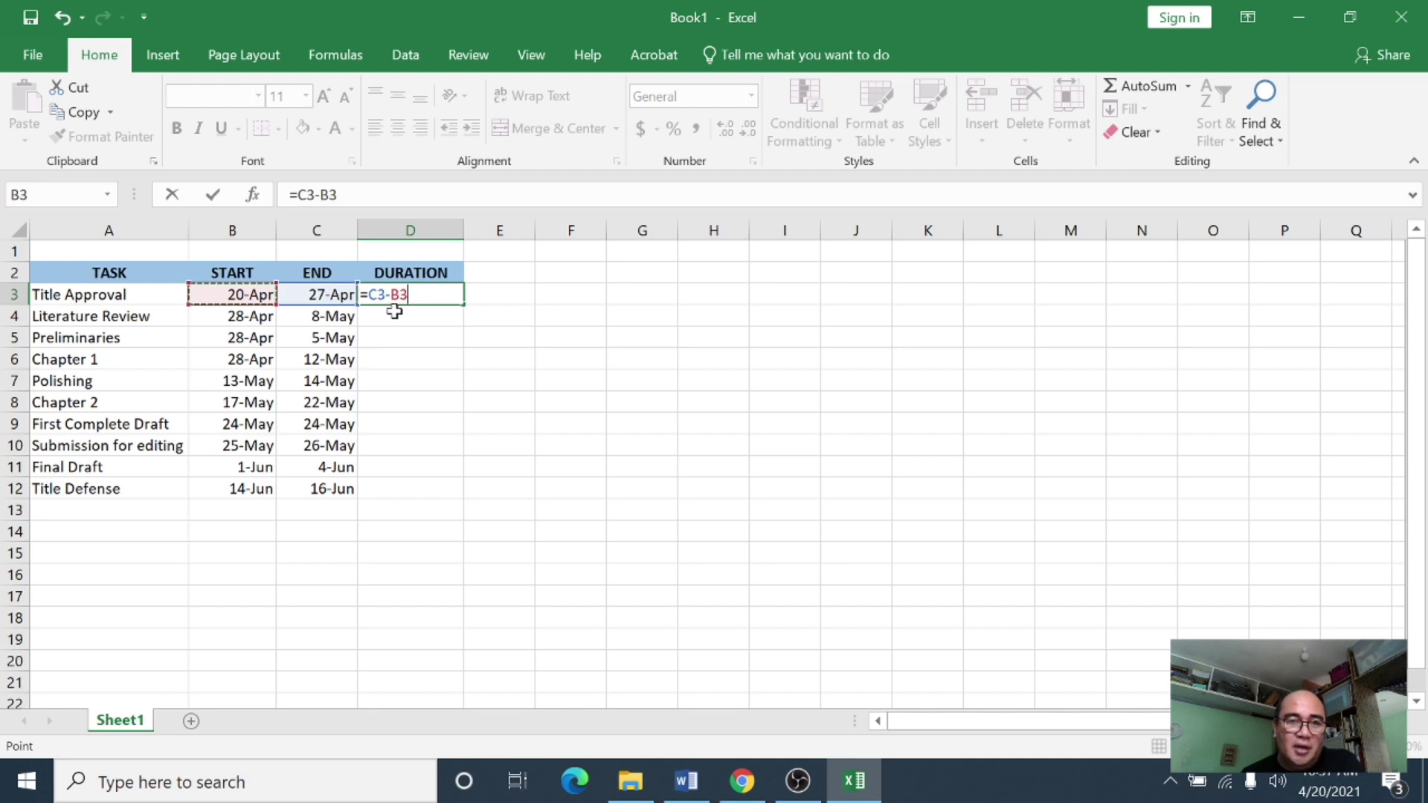
key("Return")
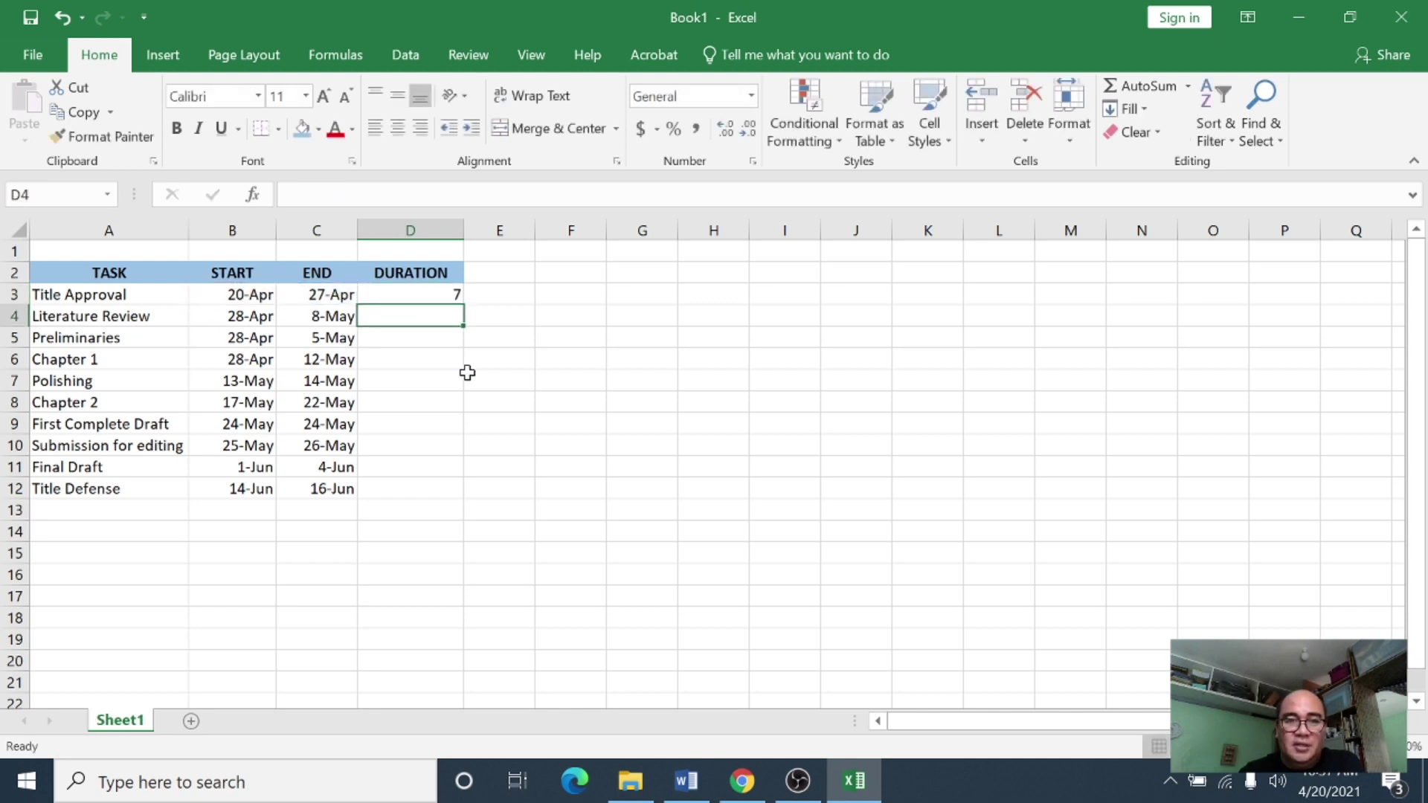
Fill the duration formula down to D12, narrow the DURATION column, and check the copies
left_click(437, 294)
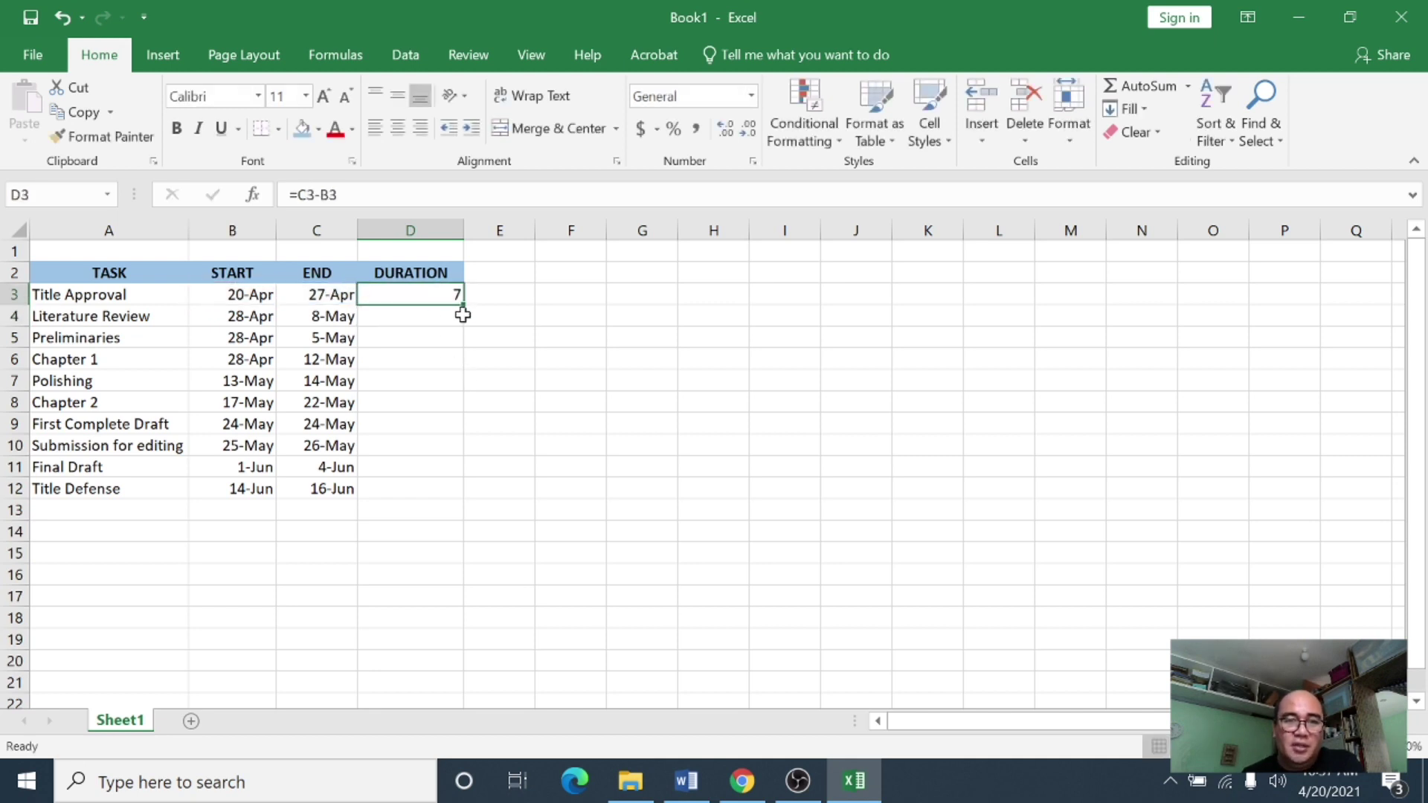
left_click_drag(468, 307, 468, 494)
left_click(417, 548)
left_click(424, 423)
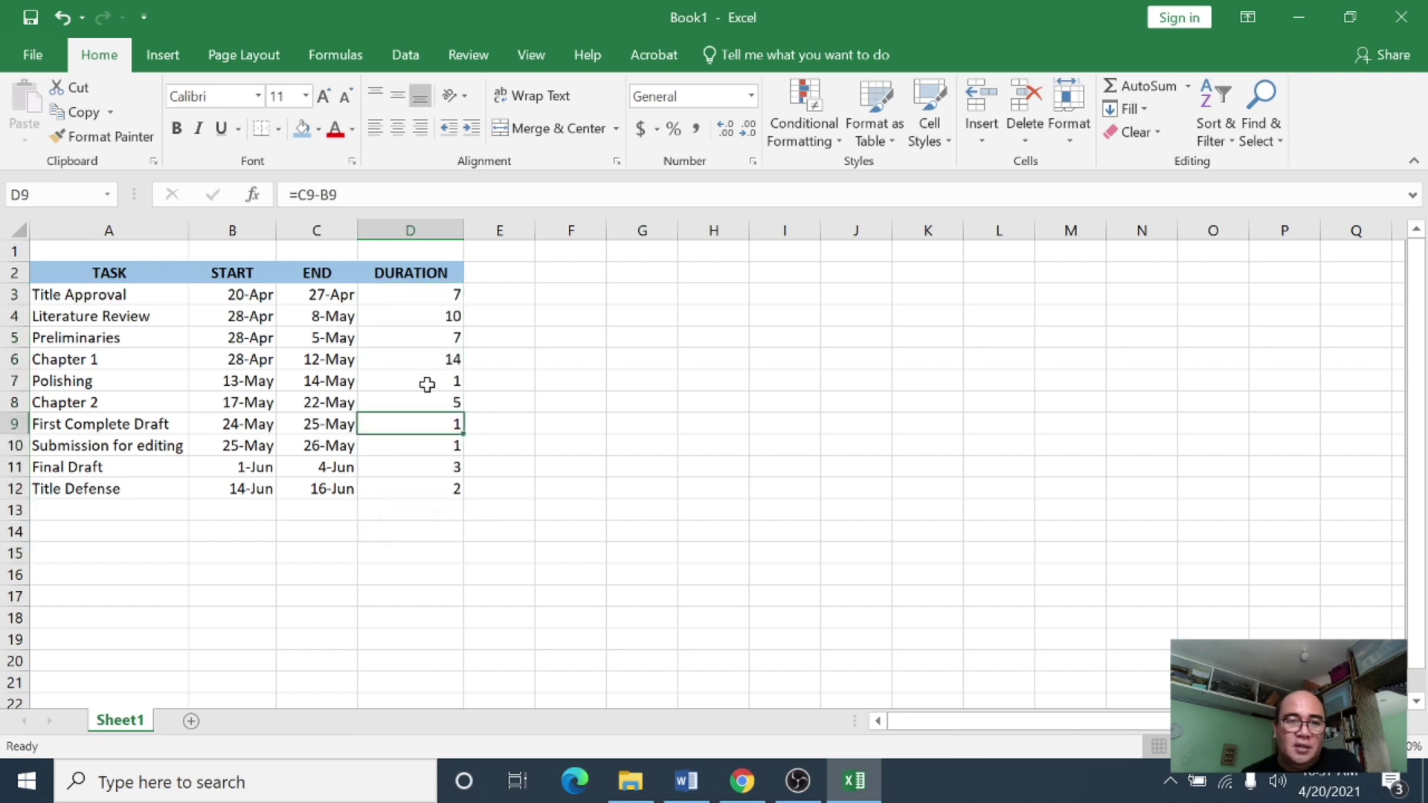
left_click(446, 293)
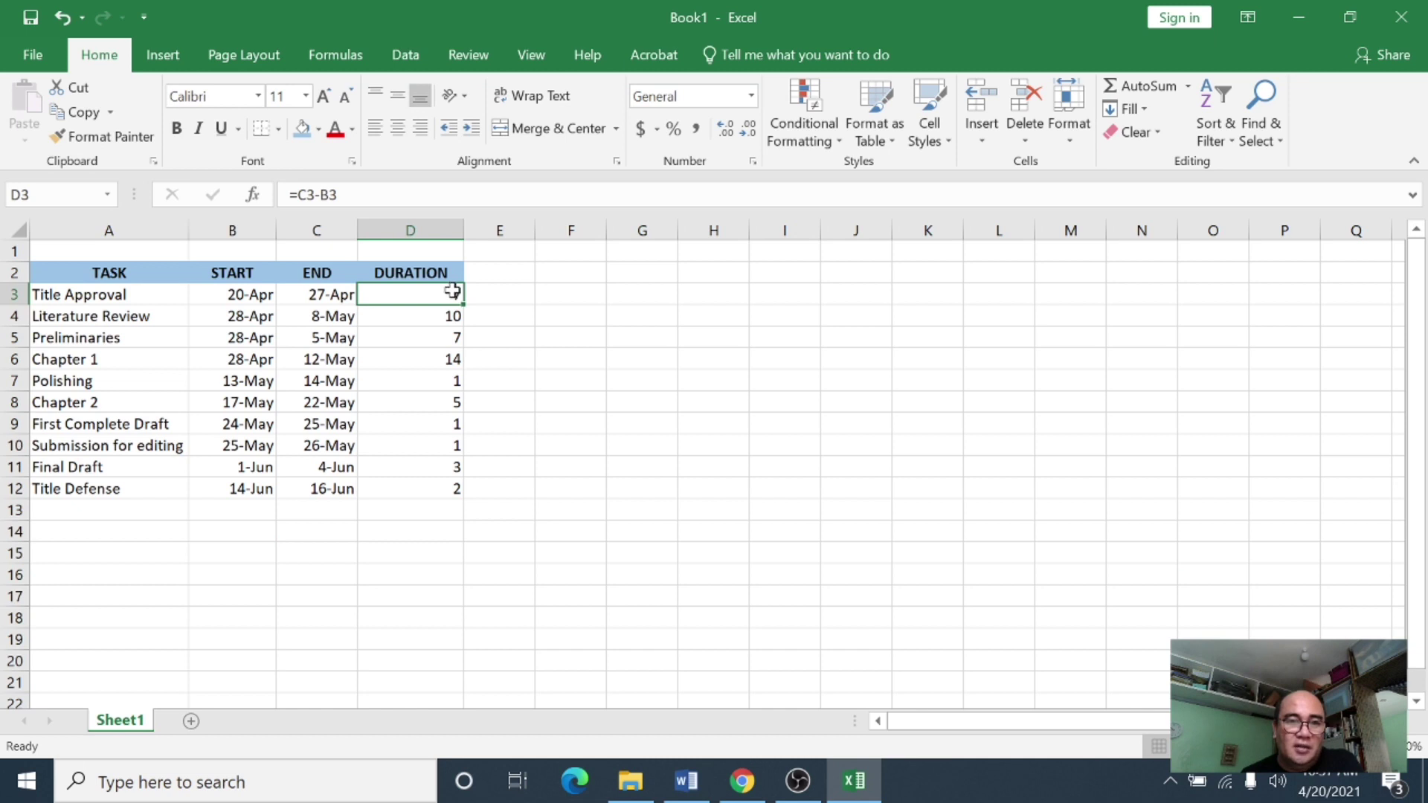
left_click(424, 338)
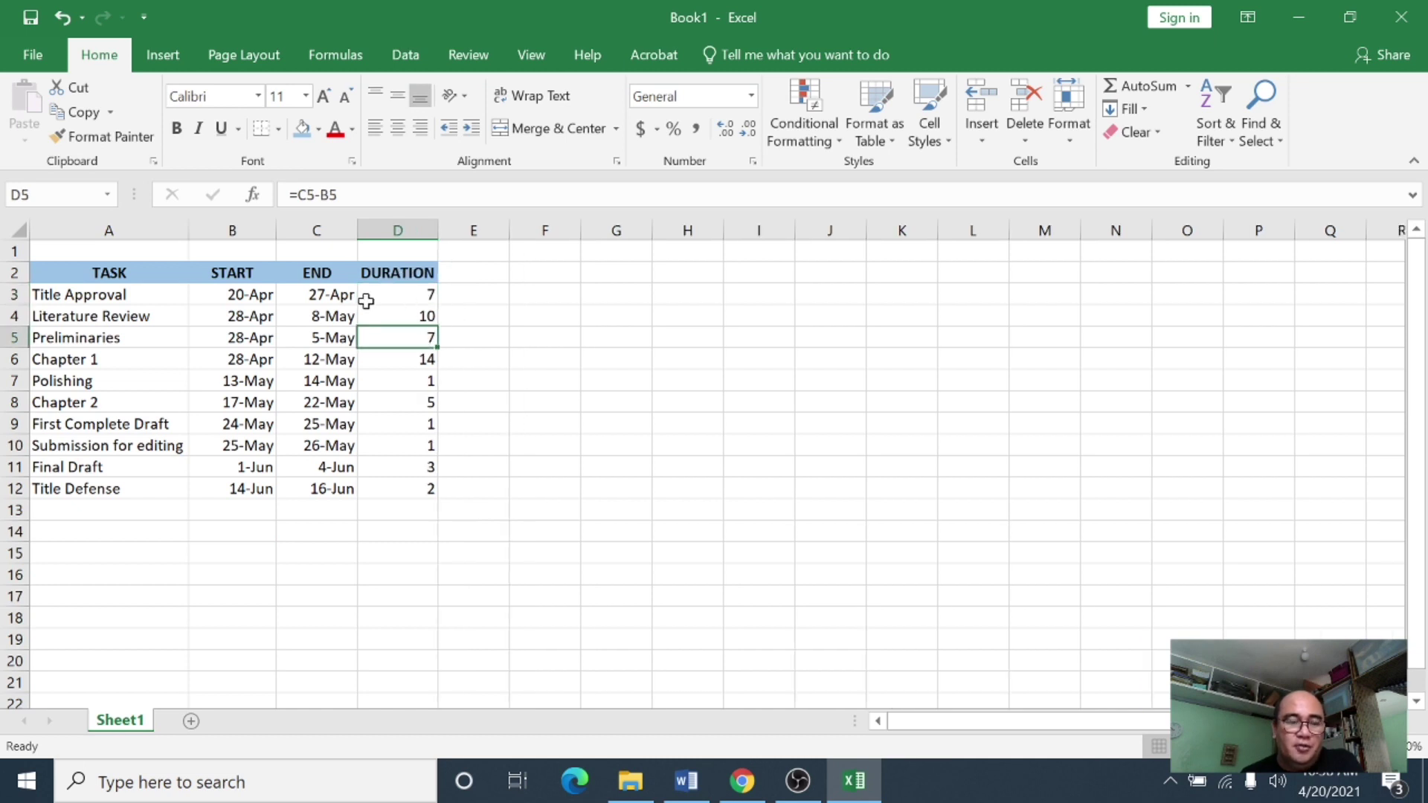
left_click(398, 295)
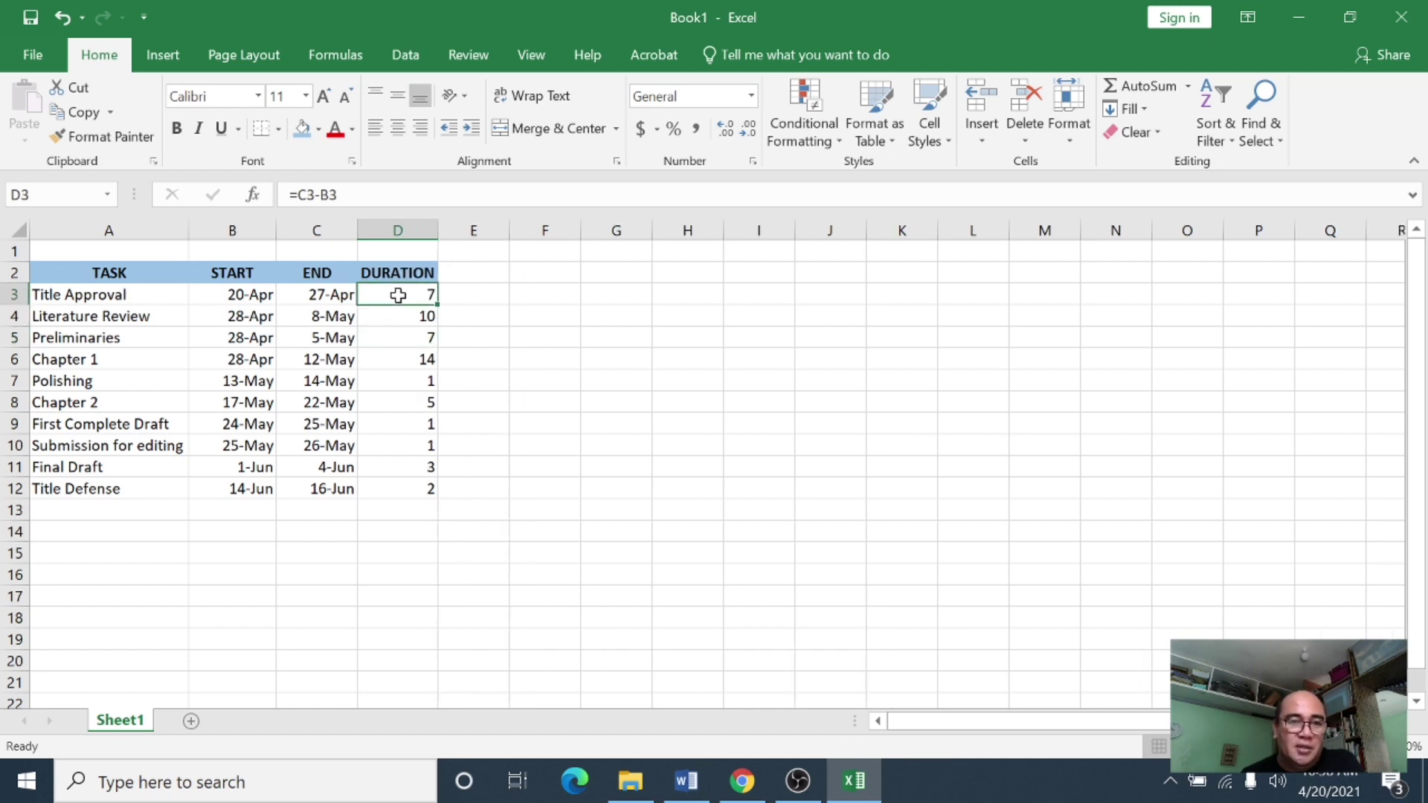
left_click(397, 320)
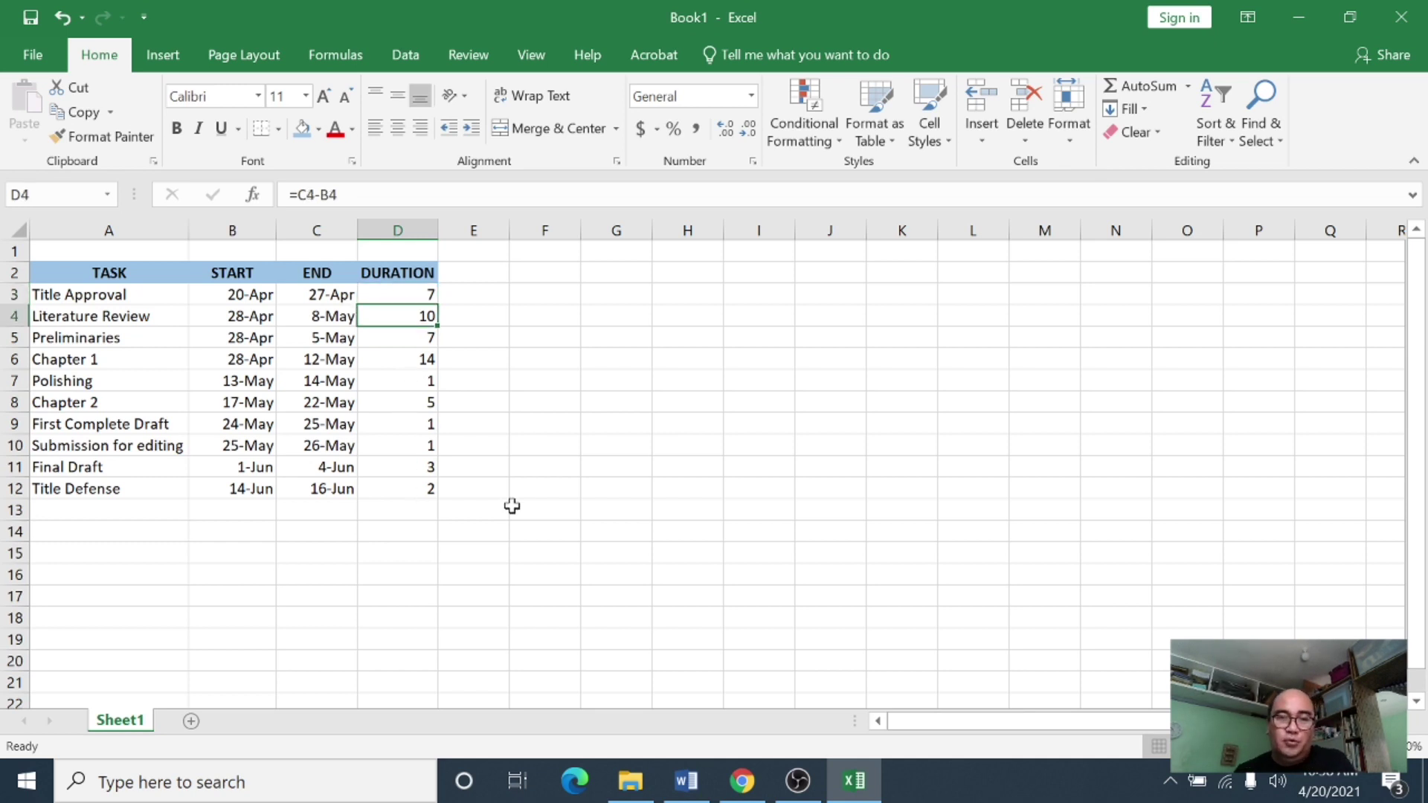
left_click(479, 529)
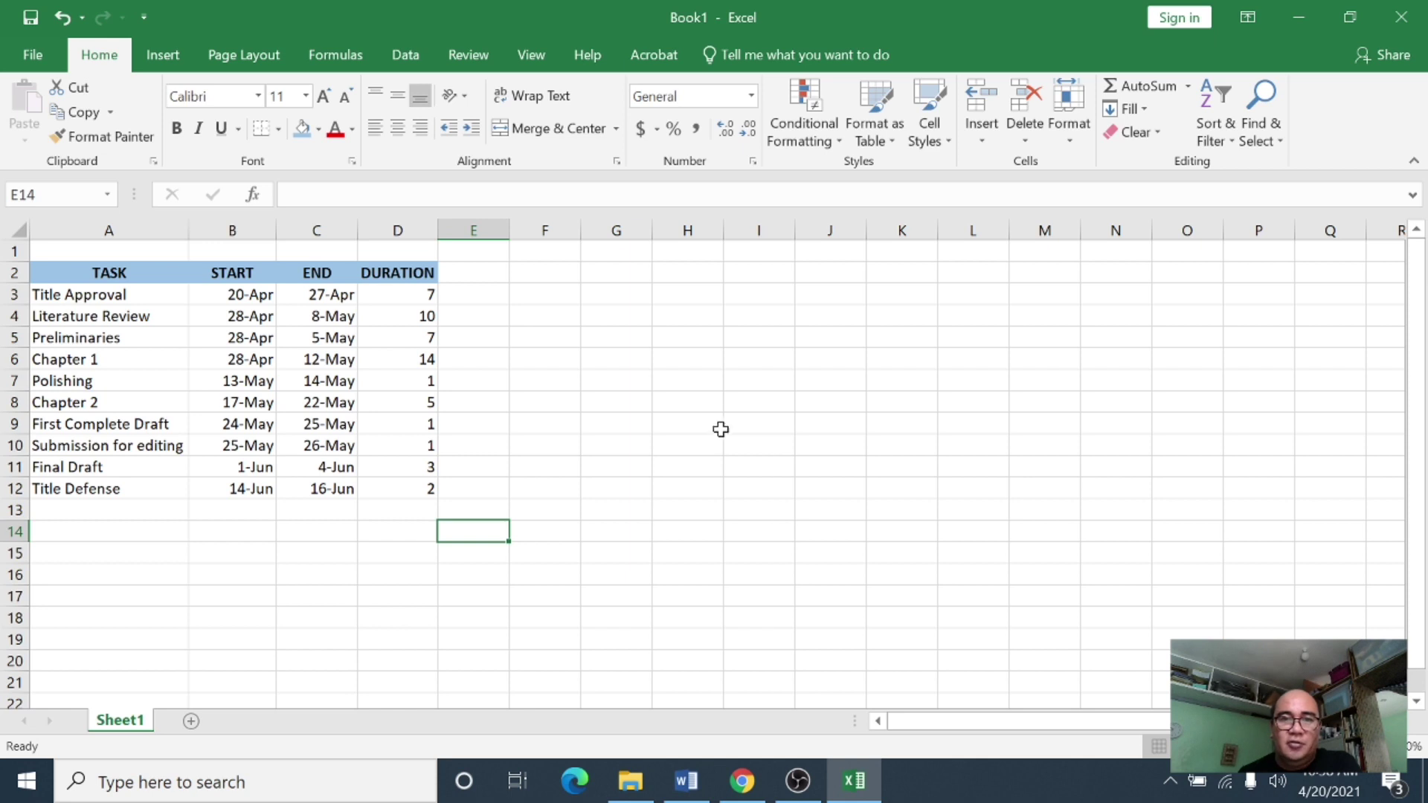
From an empty cell, insert a blank 3-D Stacked Bar chart from Insert > Column or Bar Chart
left_click(684, 360)
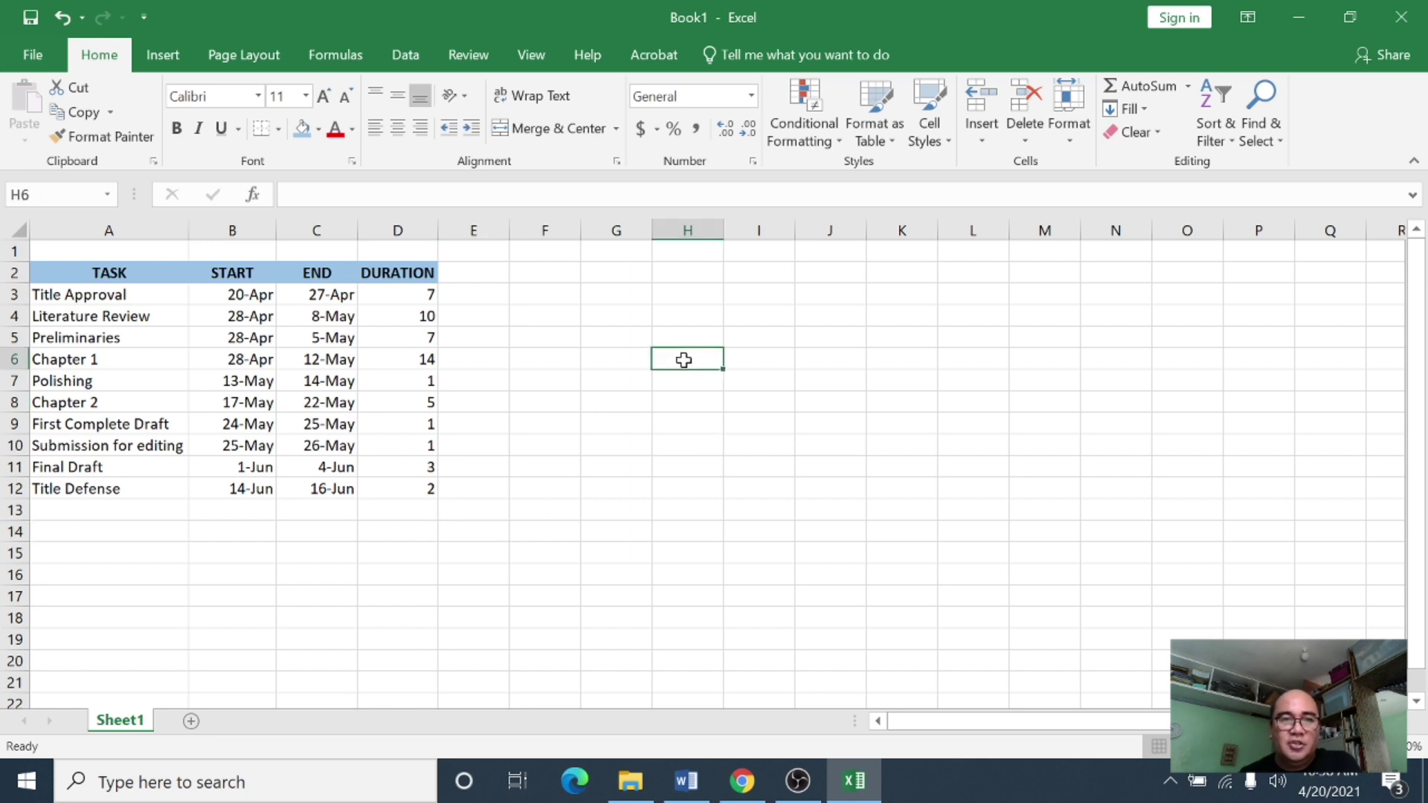
left_click(168, 62)
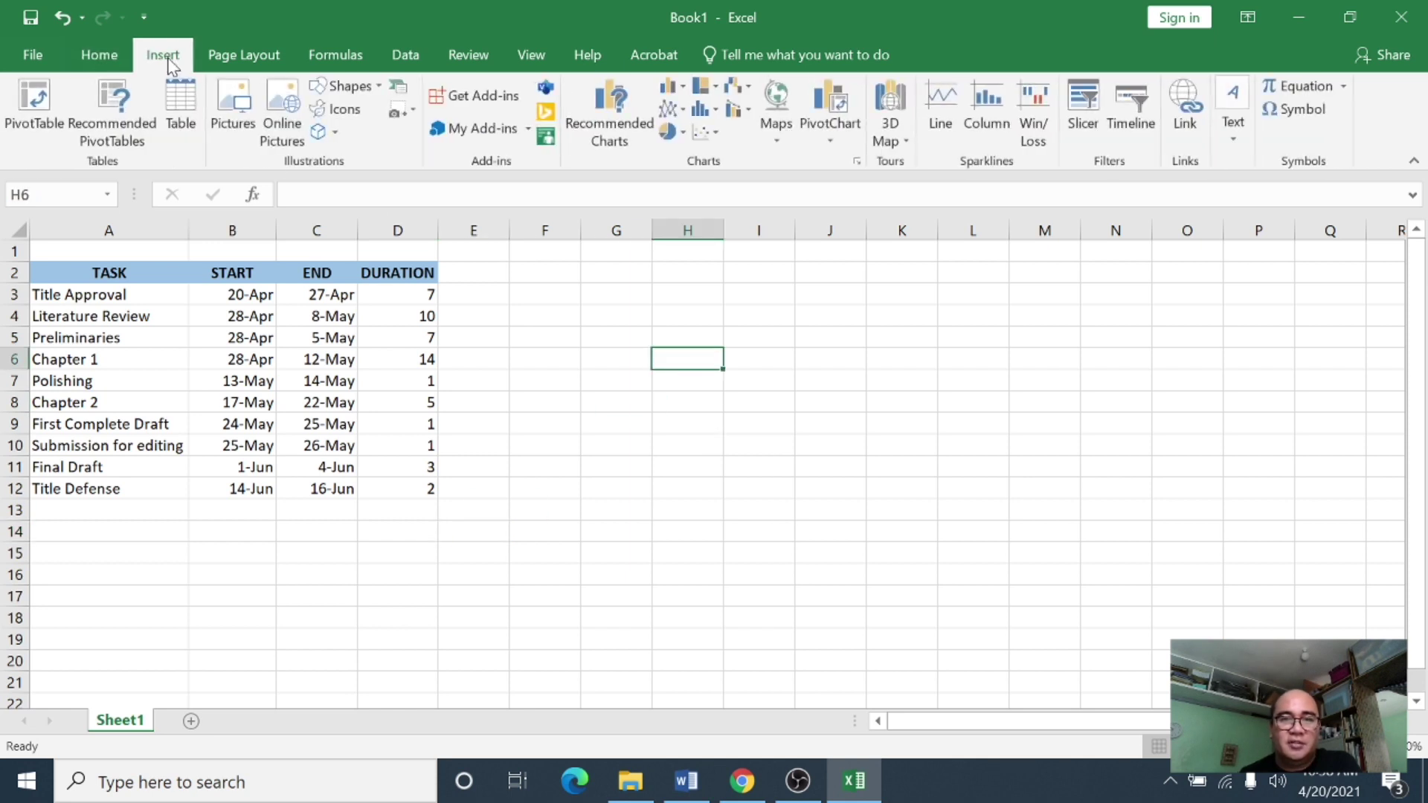
left_click(673, 86)
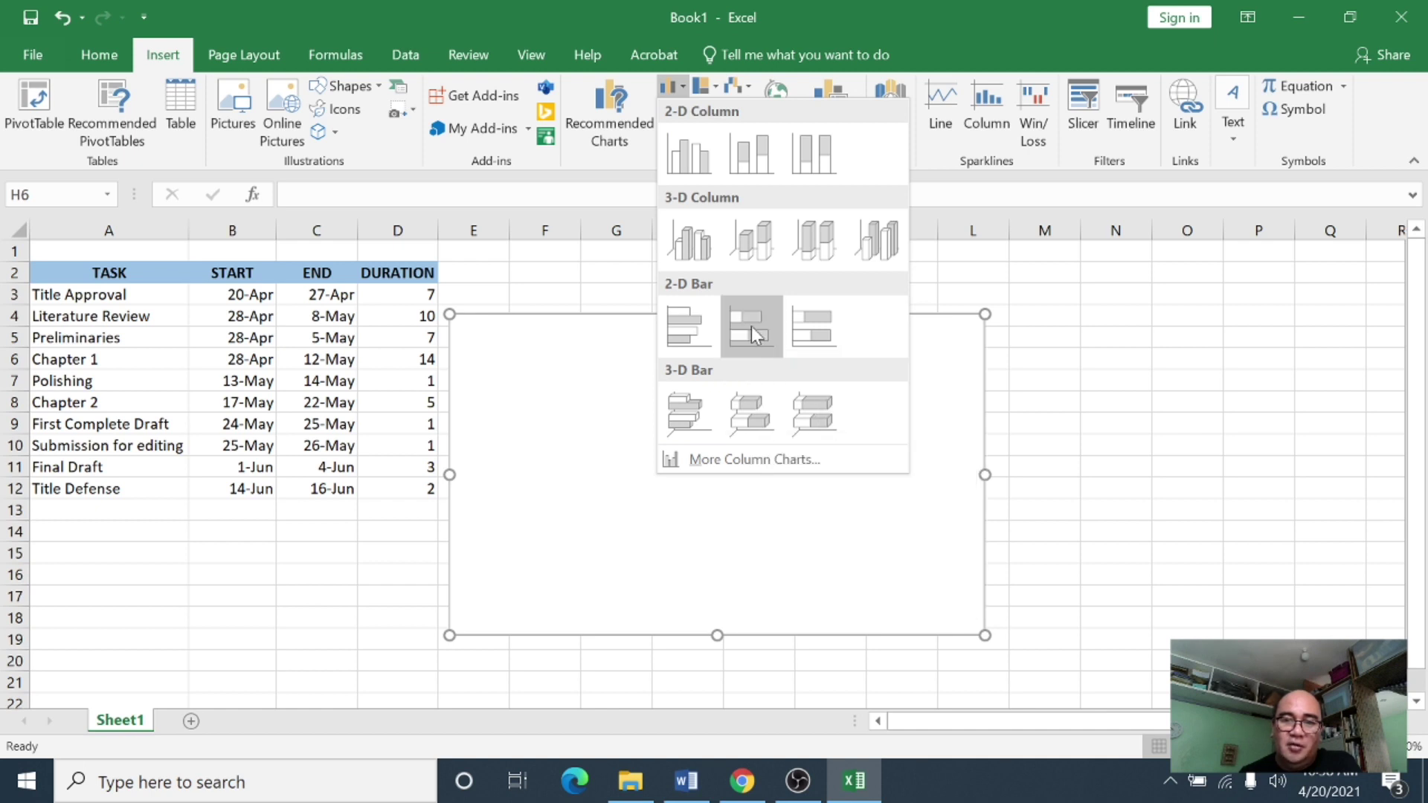
left_click(751, 412)
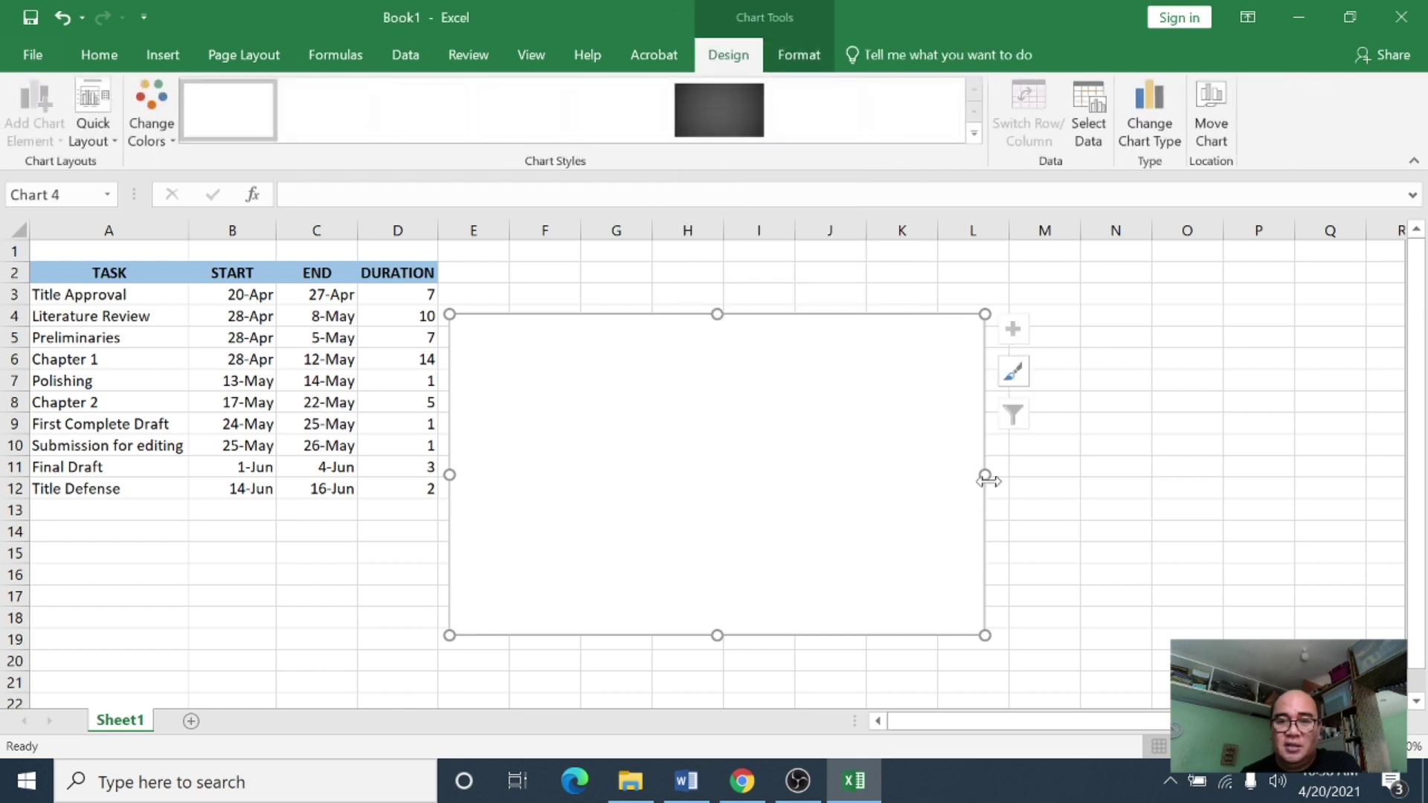
Widen the blank chart to column P and nudge it slightly right and up
left_click_drag(988, 479, 1264, 482)
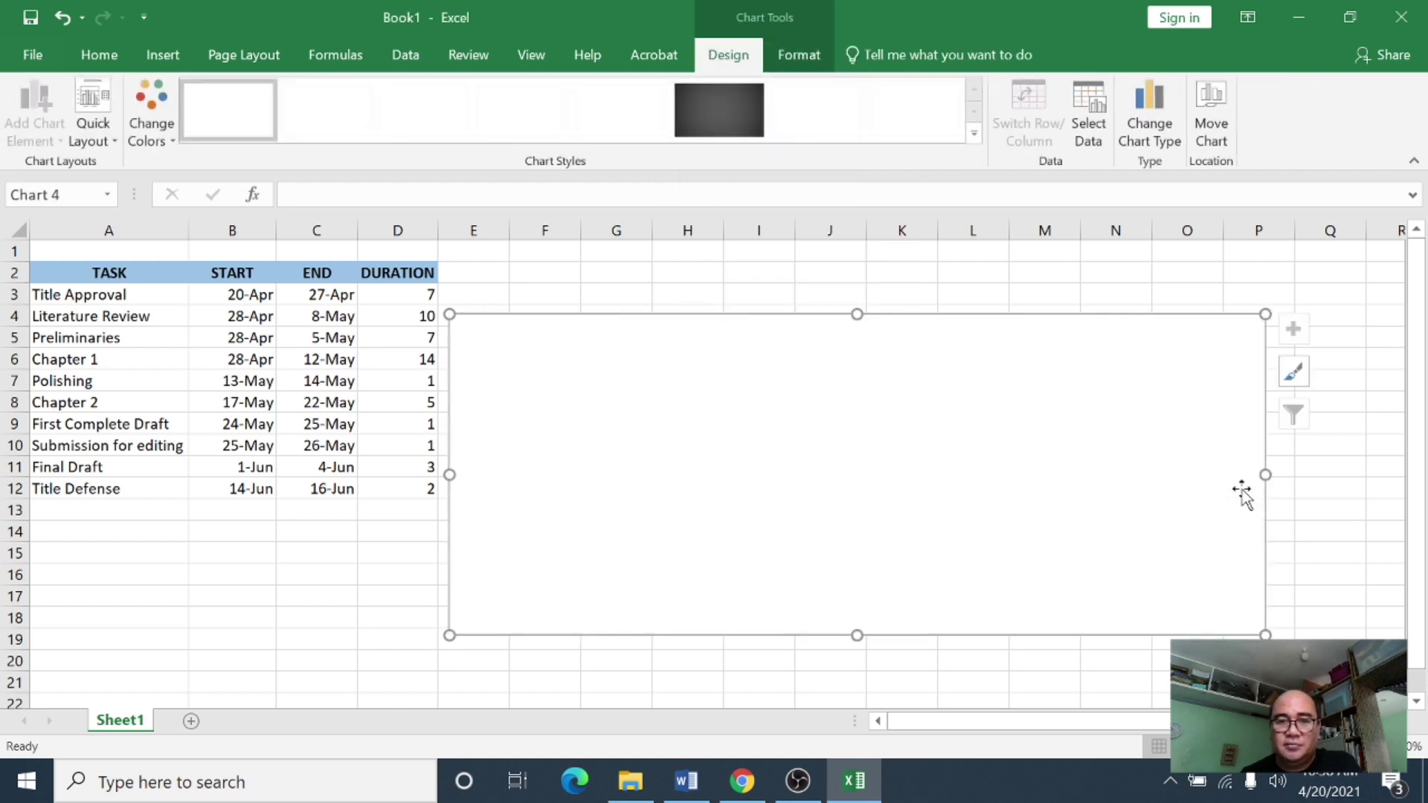
left_click_drag(838, 367, 869, 354)
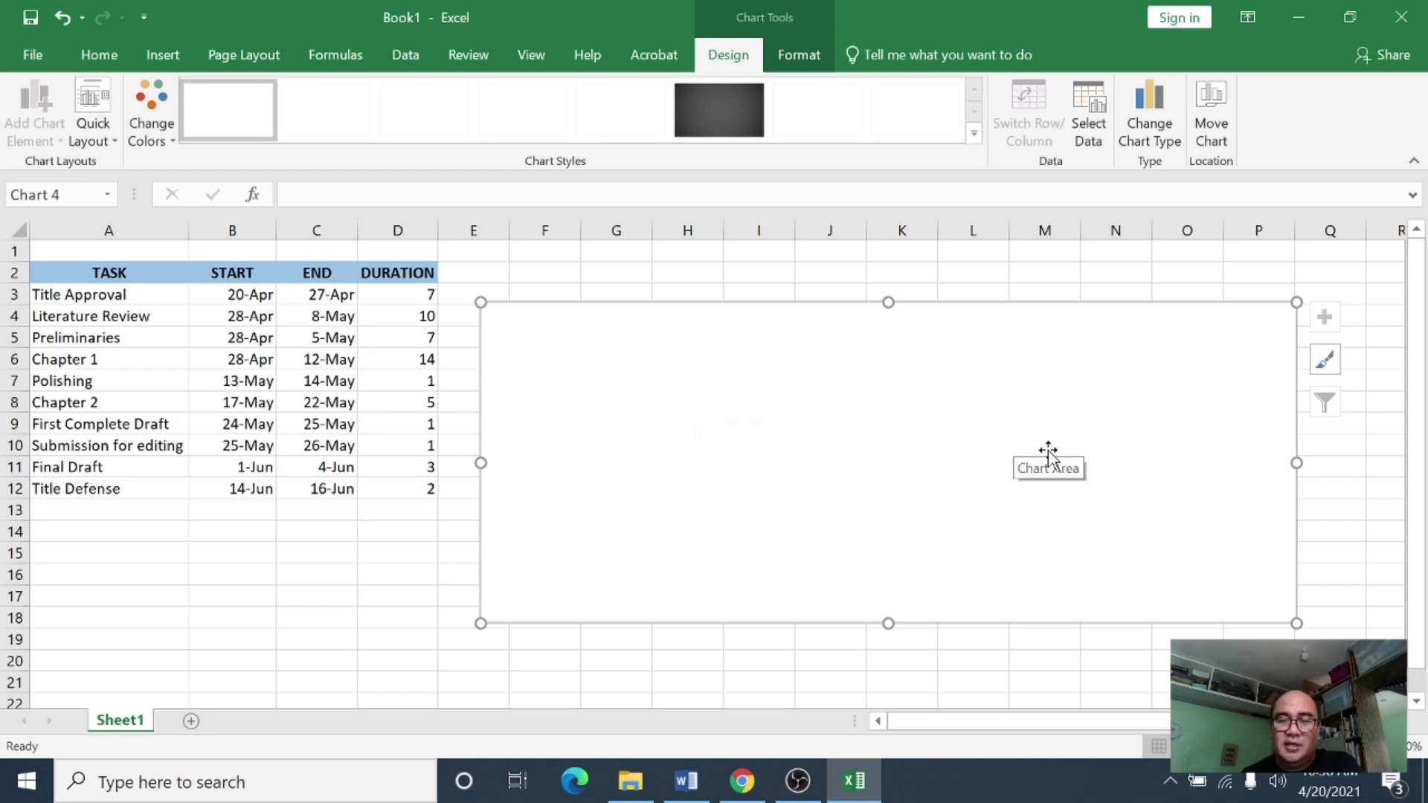
right_click(1205, 328)
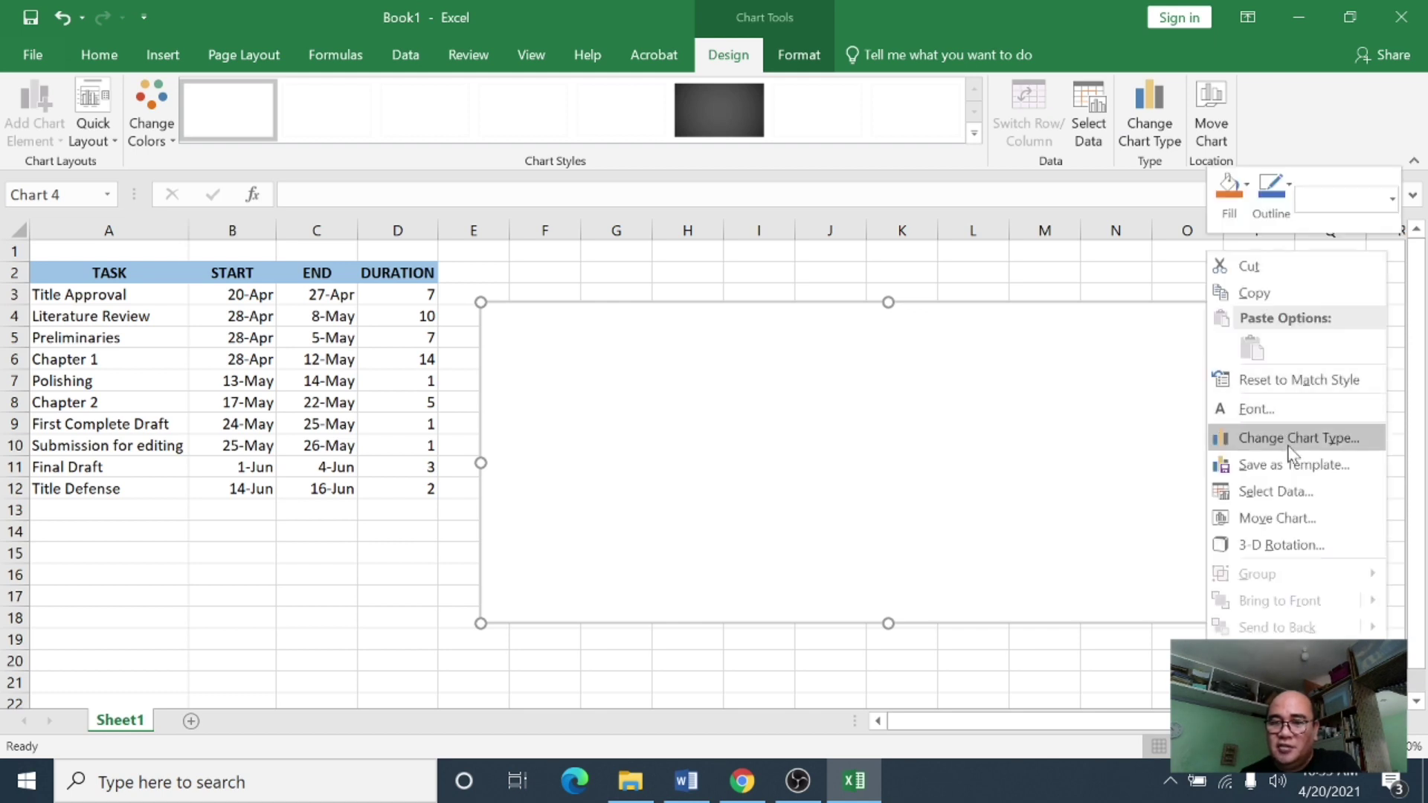
In Select Data, add a series named from B2 with values B3:B12
left_click(1275, 492)
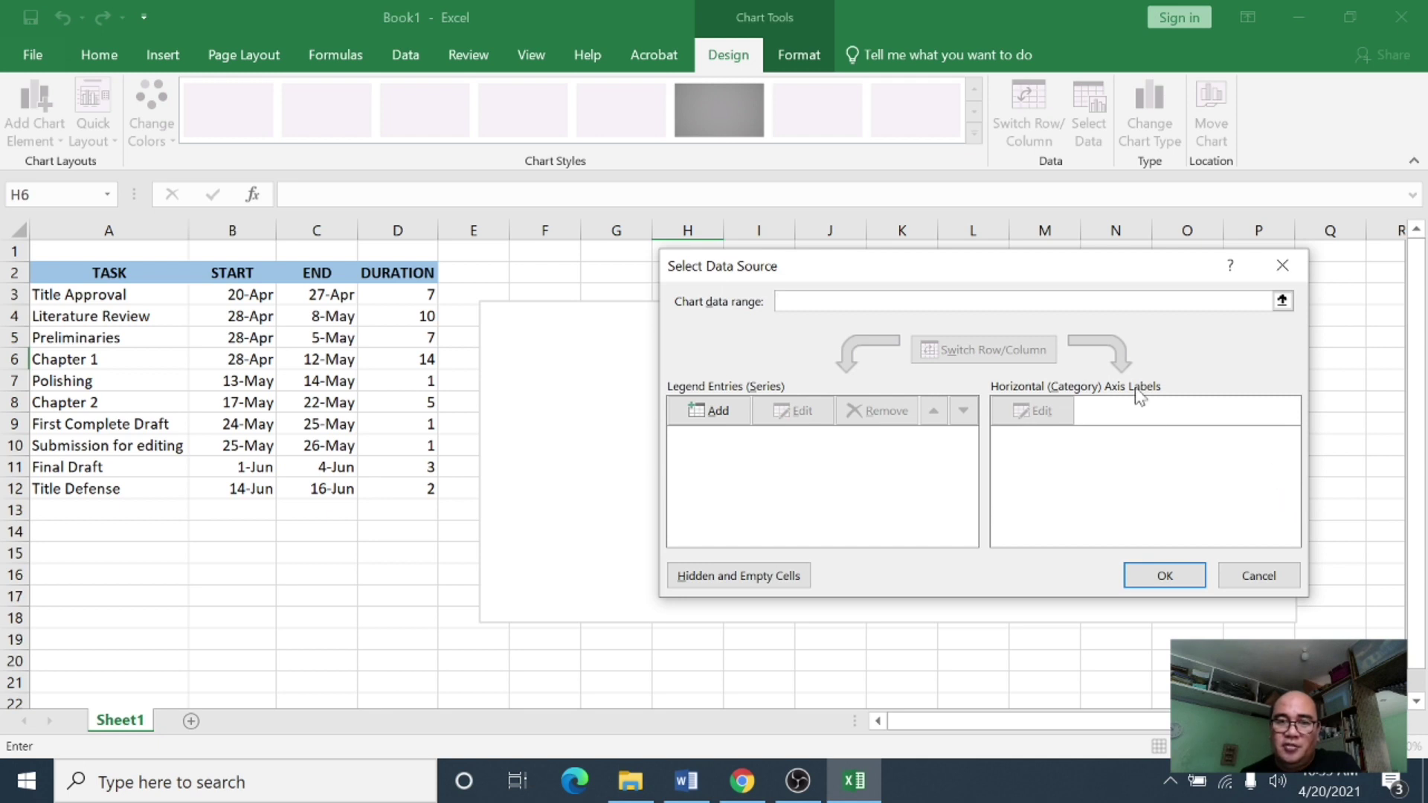
left_click_drag(1007, 275, 954, 305)
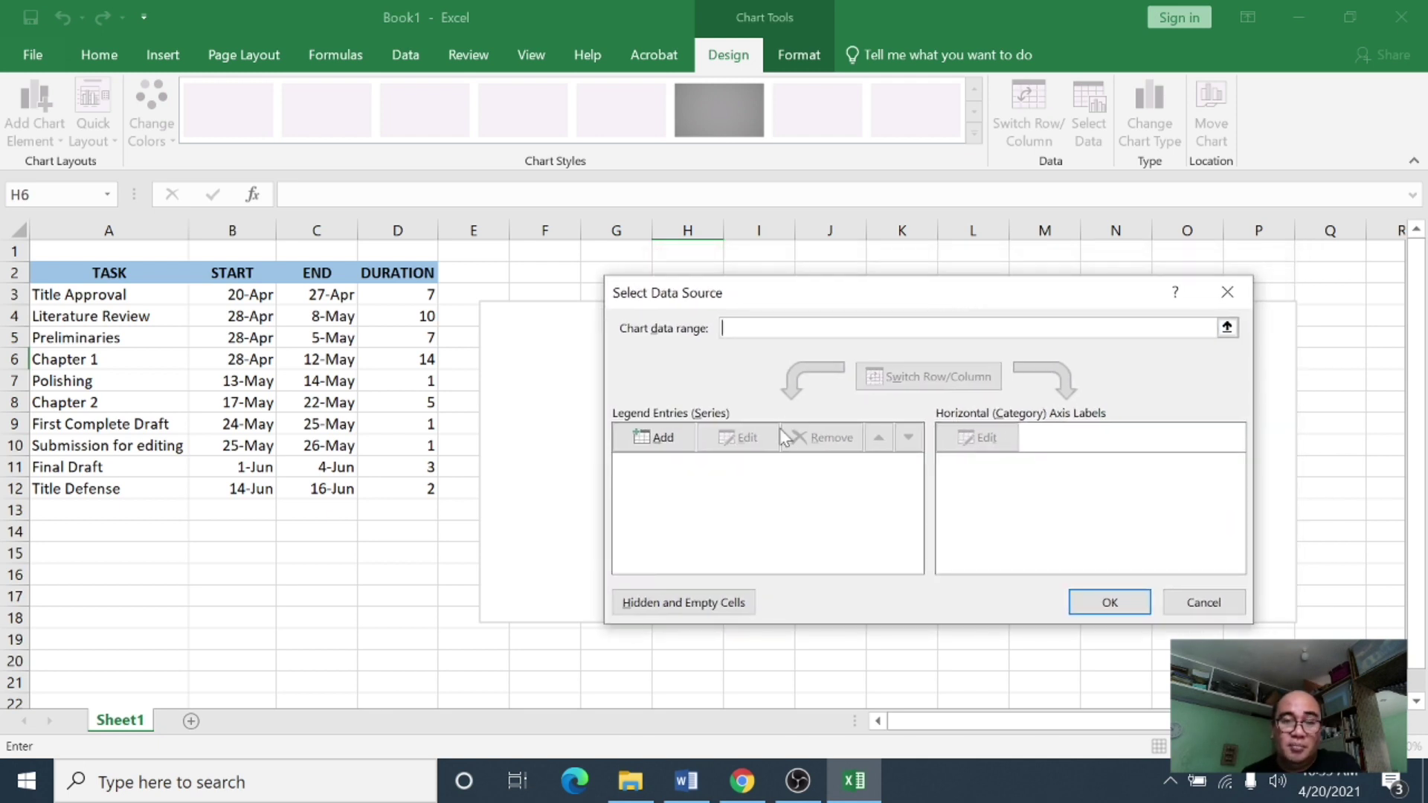
left_click(664, 439)
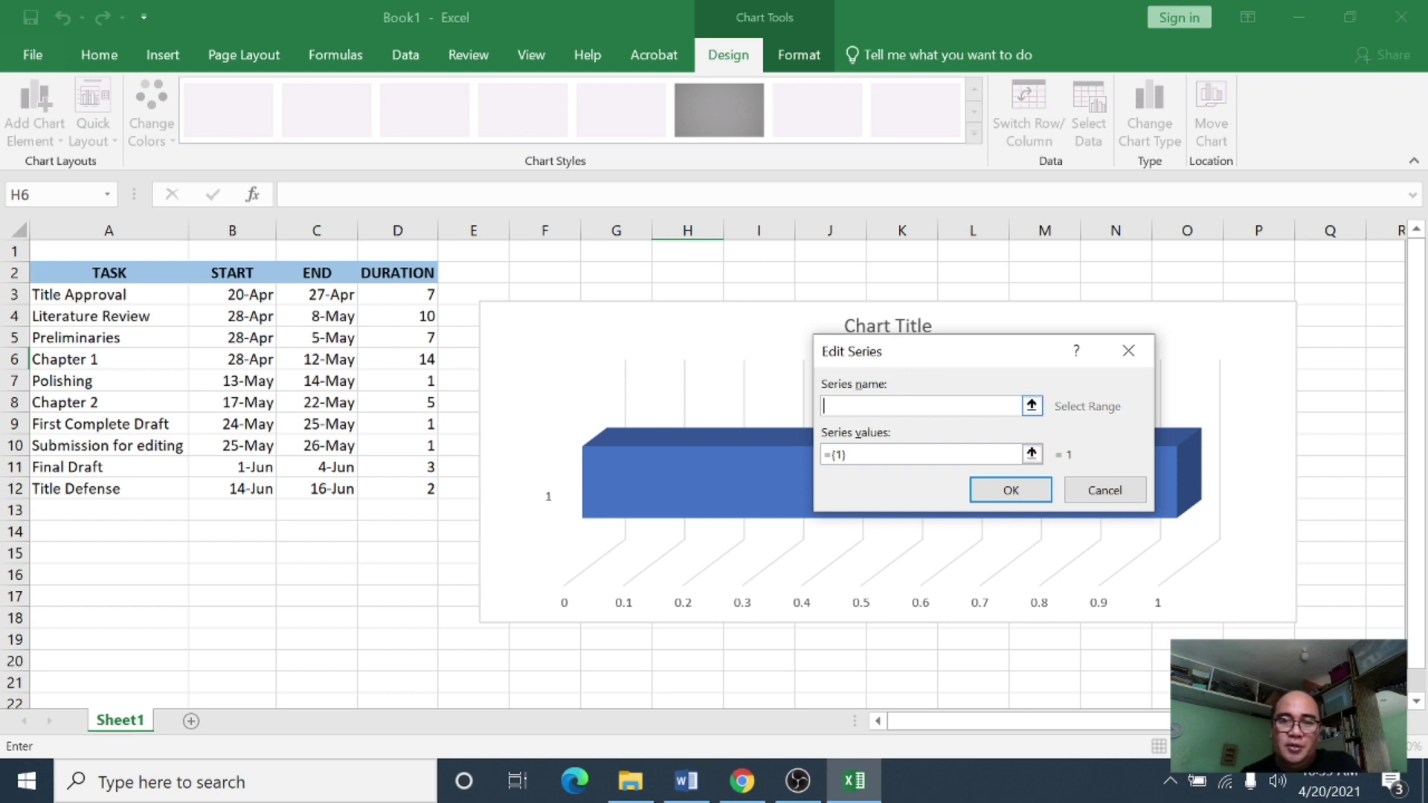
left_click(242, 274)
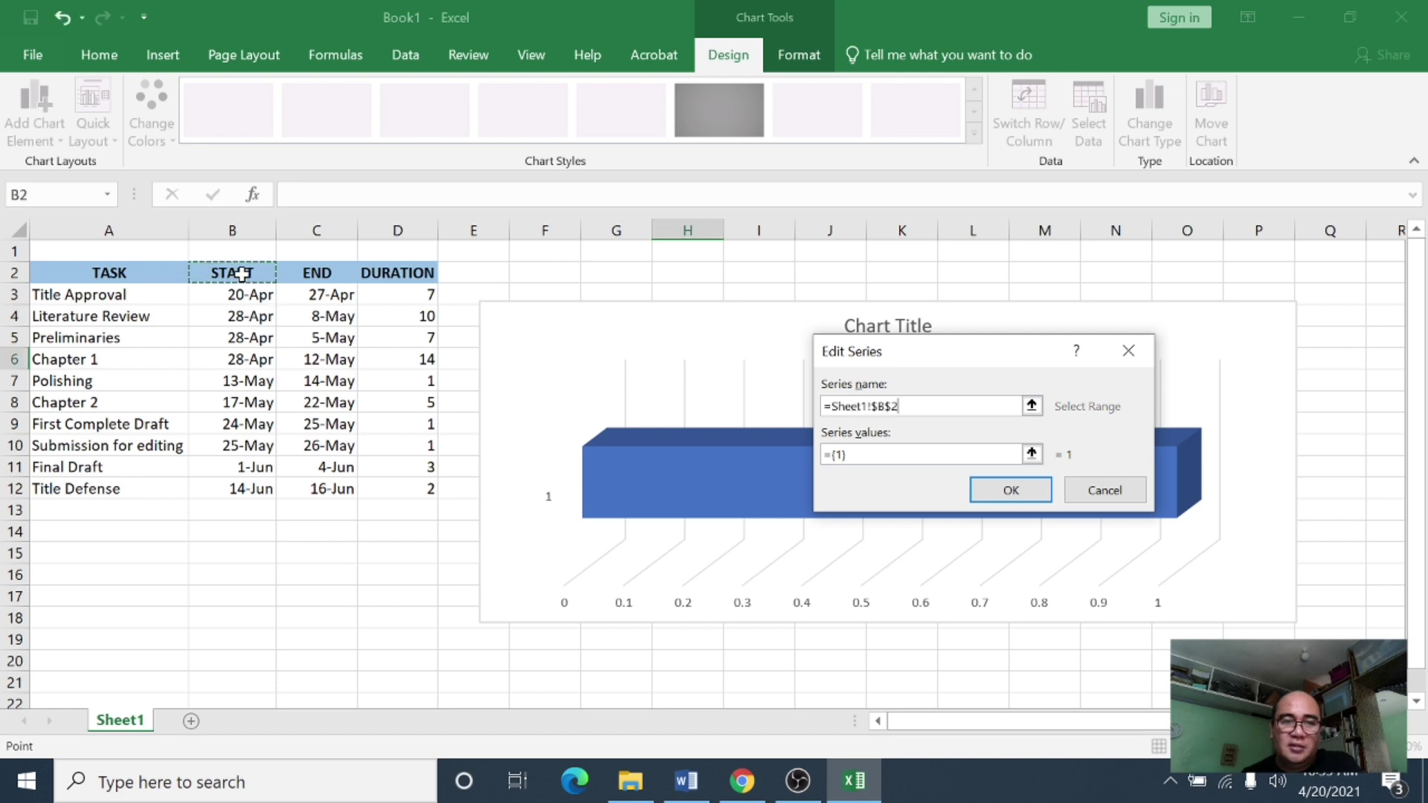
left_click(902, 452)
key("BackSpace")
key("BackSpace")
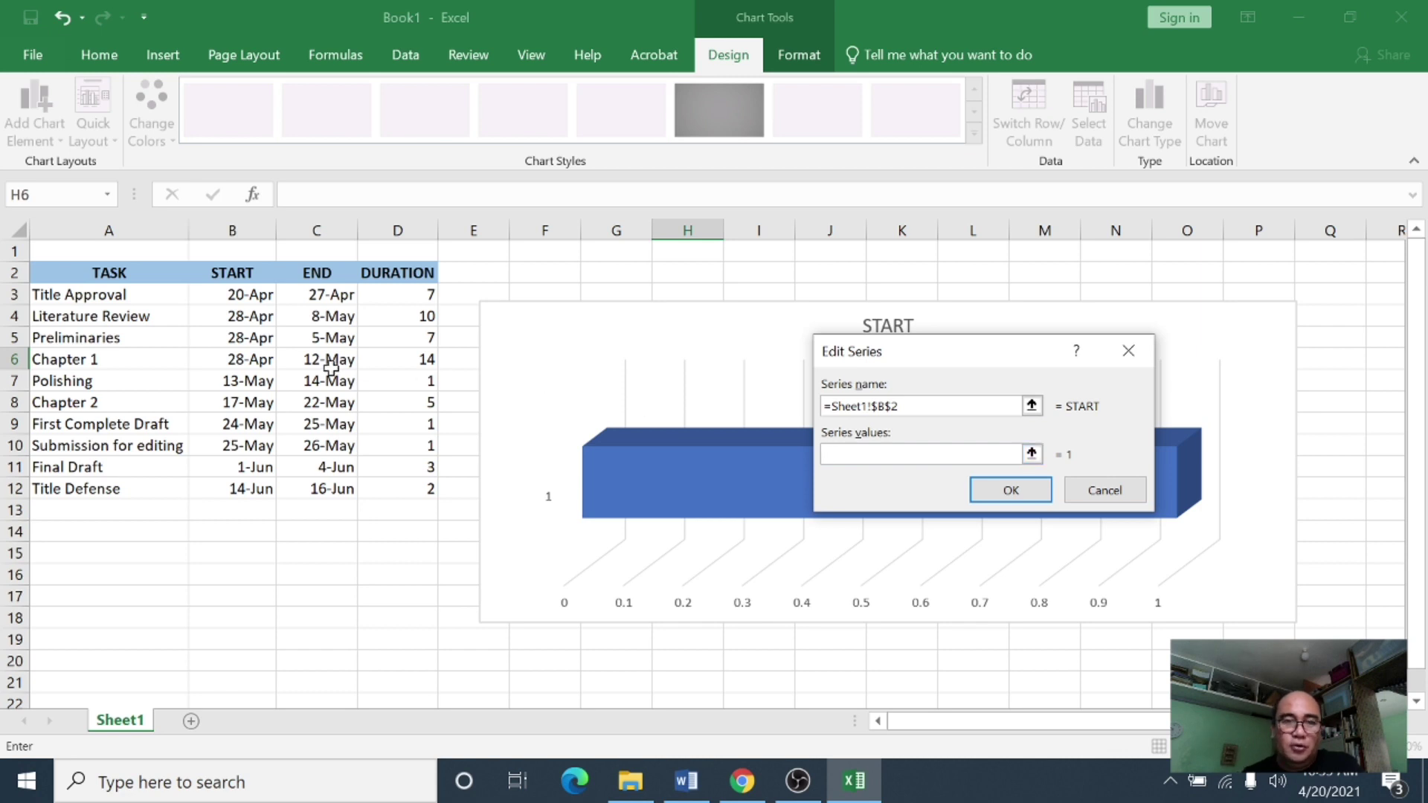
left_click(253, 294)
left_click_drag(253, 295, 260, 487)
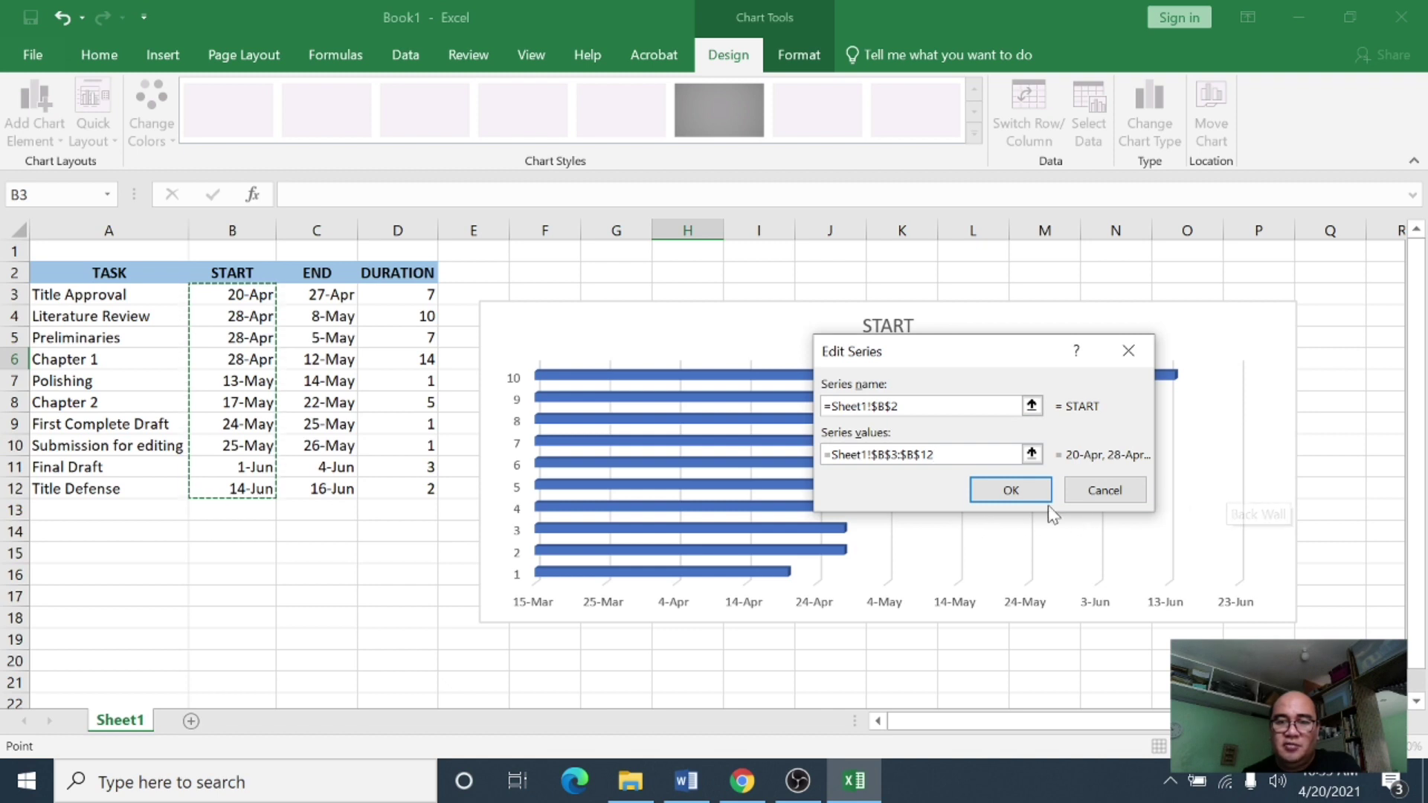
left_click(1010, 491)
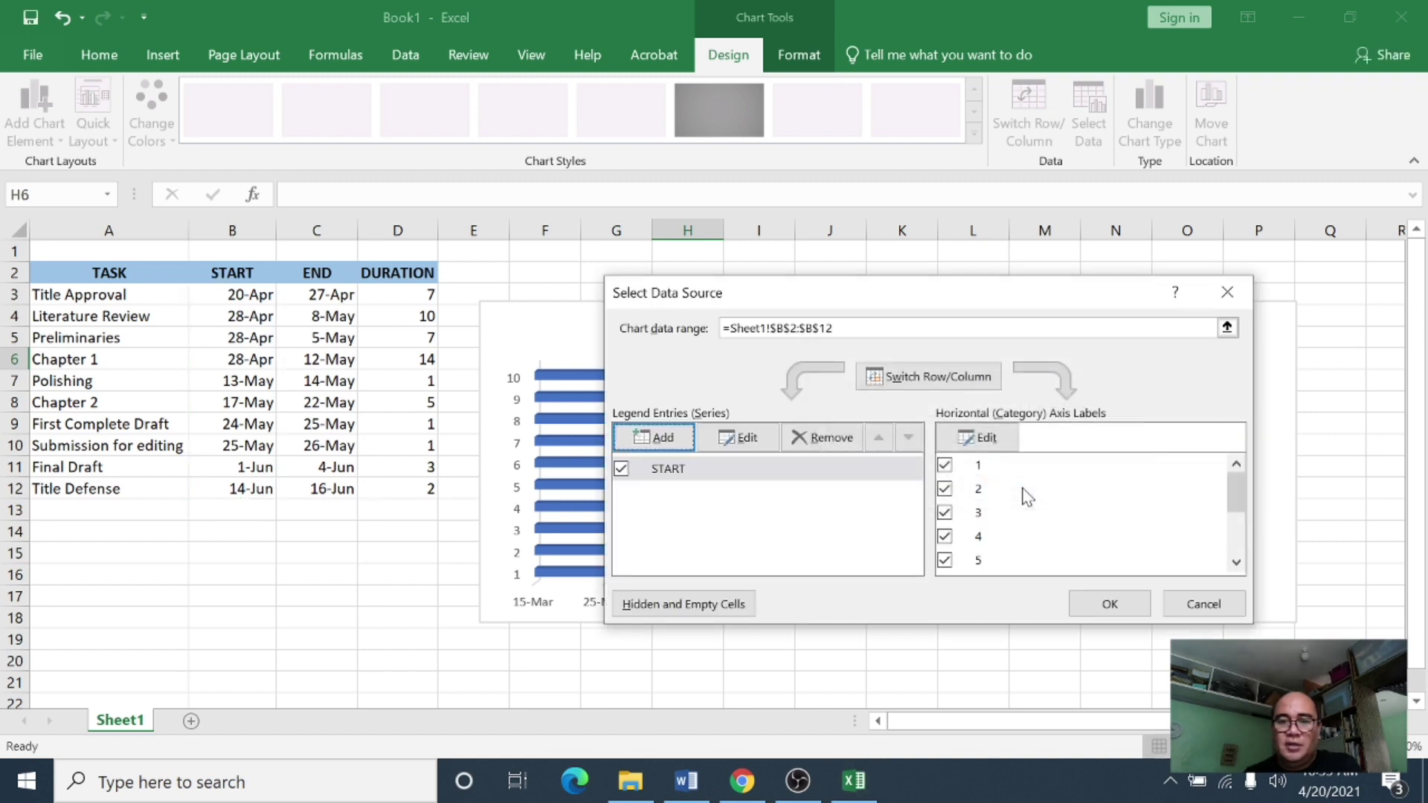
left_click(1108, 602)
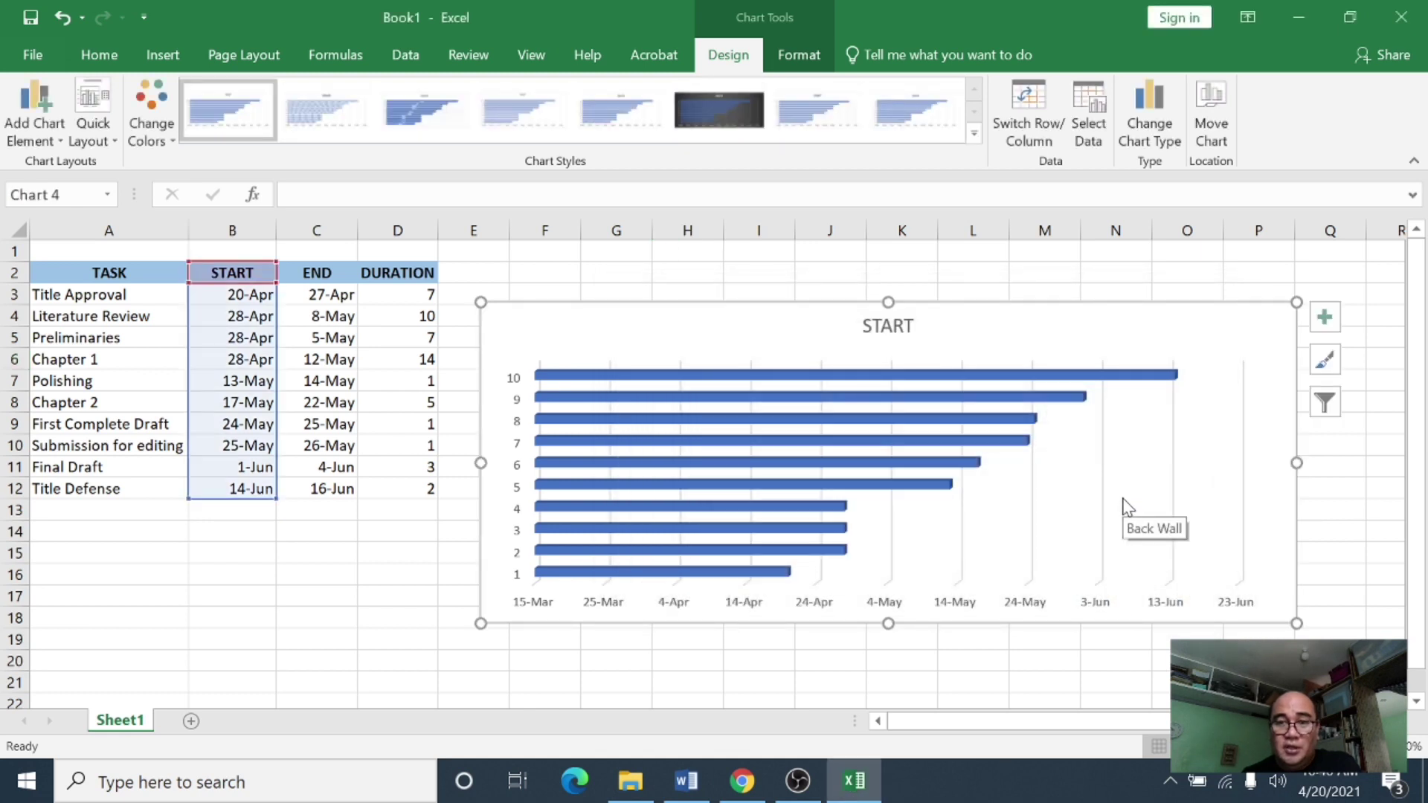
Shift the chart up slightly so it spans about rows 2 to 17
left_click_drag(825, 325, 827, 295)
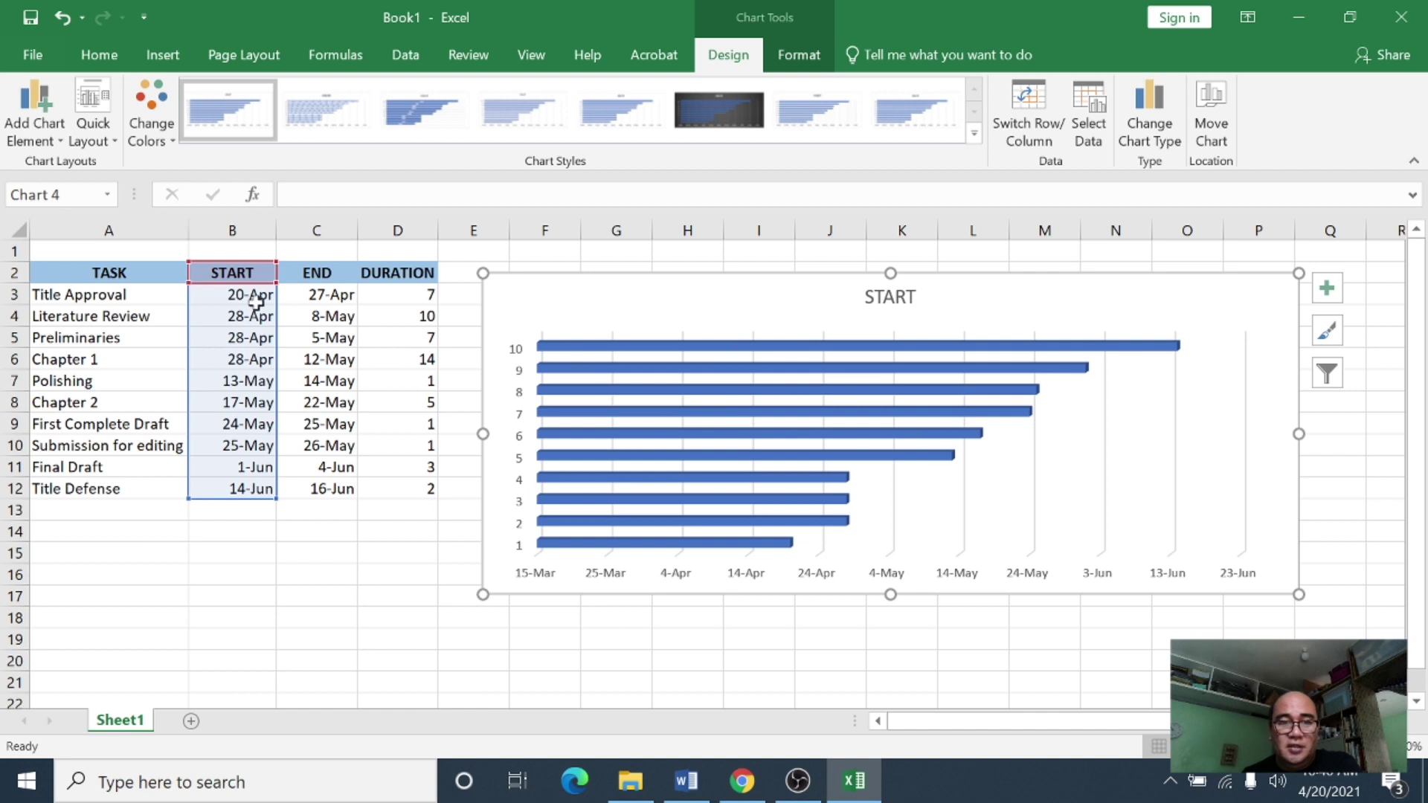
right_click(1236, 297)
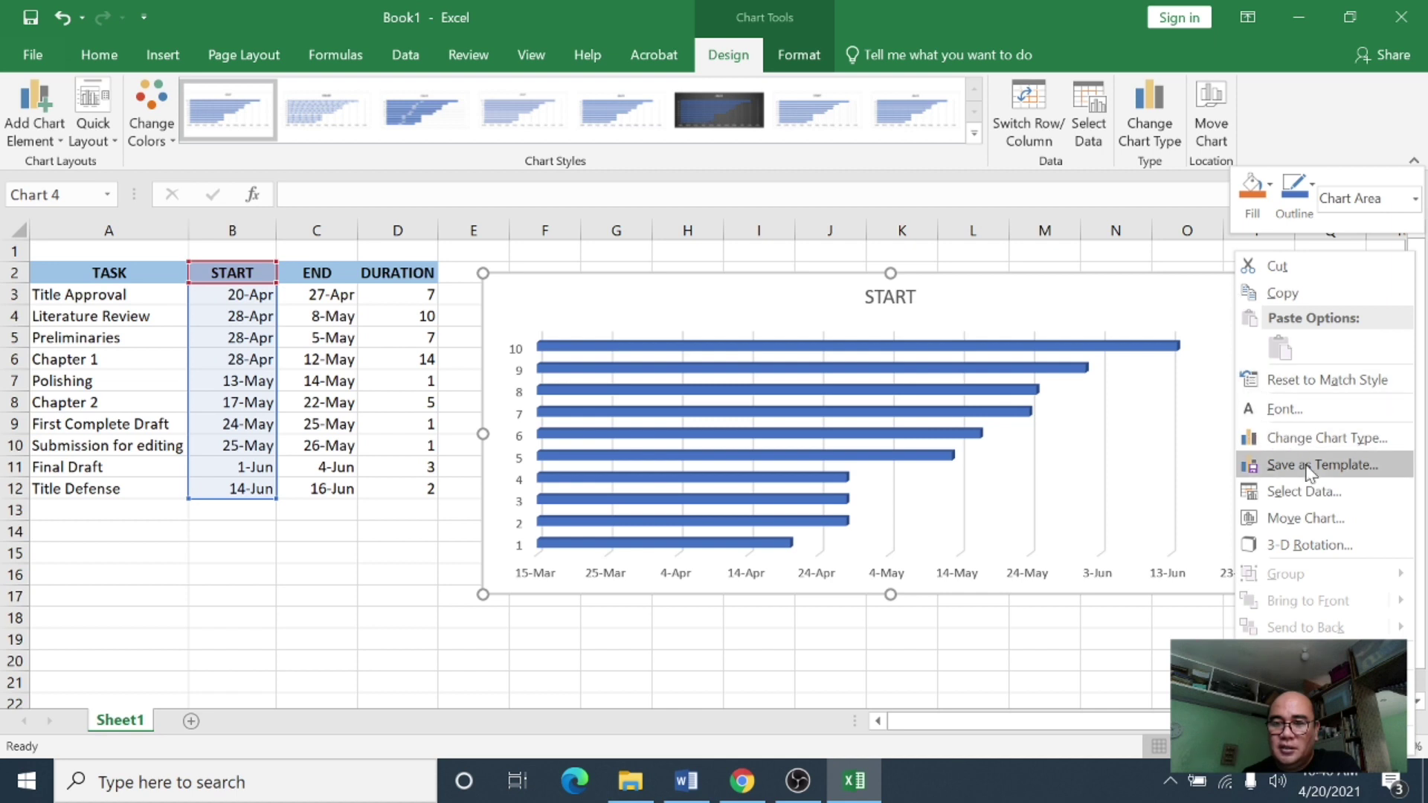
In Select Data, add a second series named from D2 with values D3:D12
left_click(1303, 491)
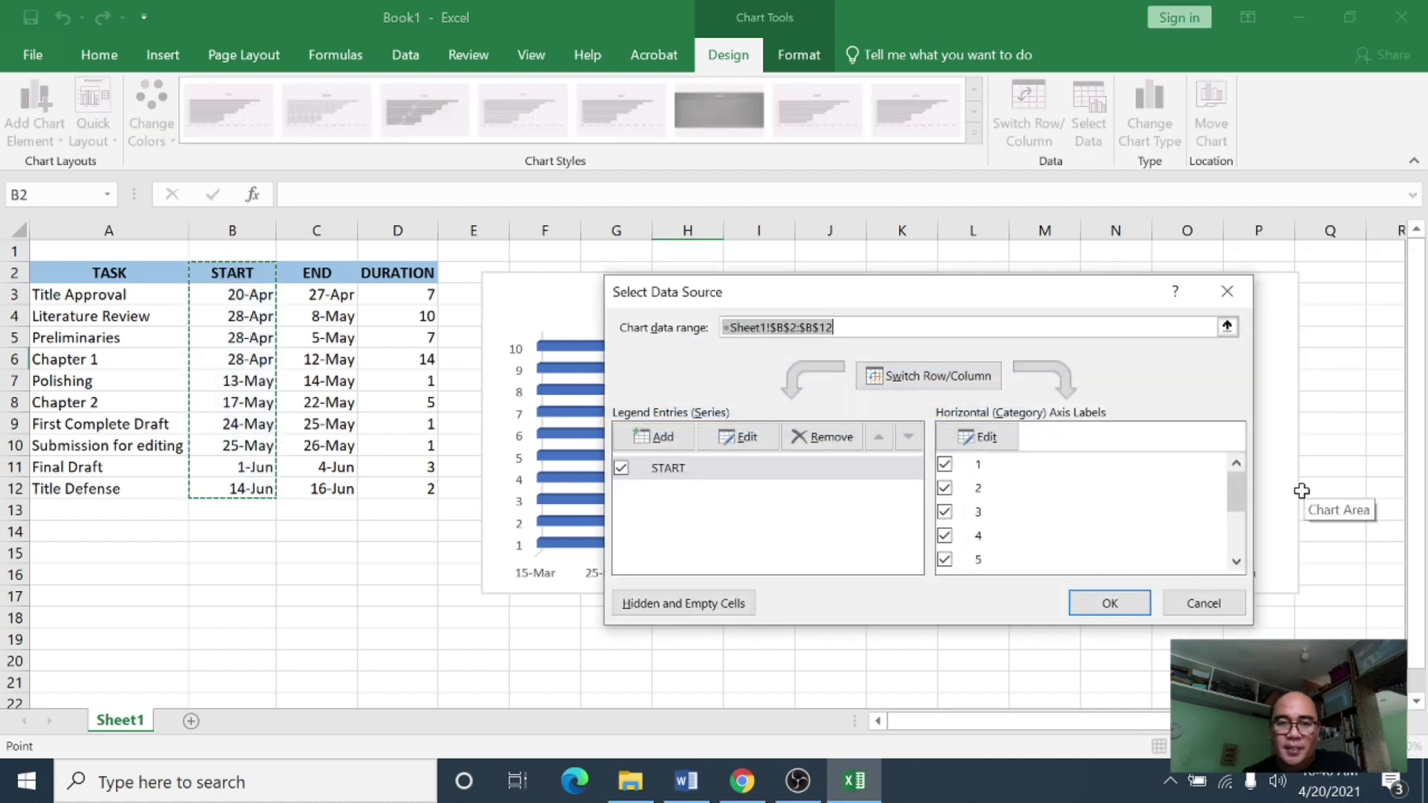
left_click(662, 437)
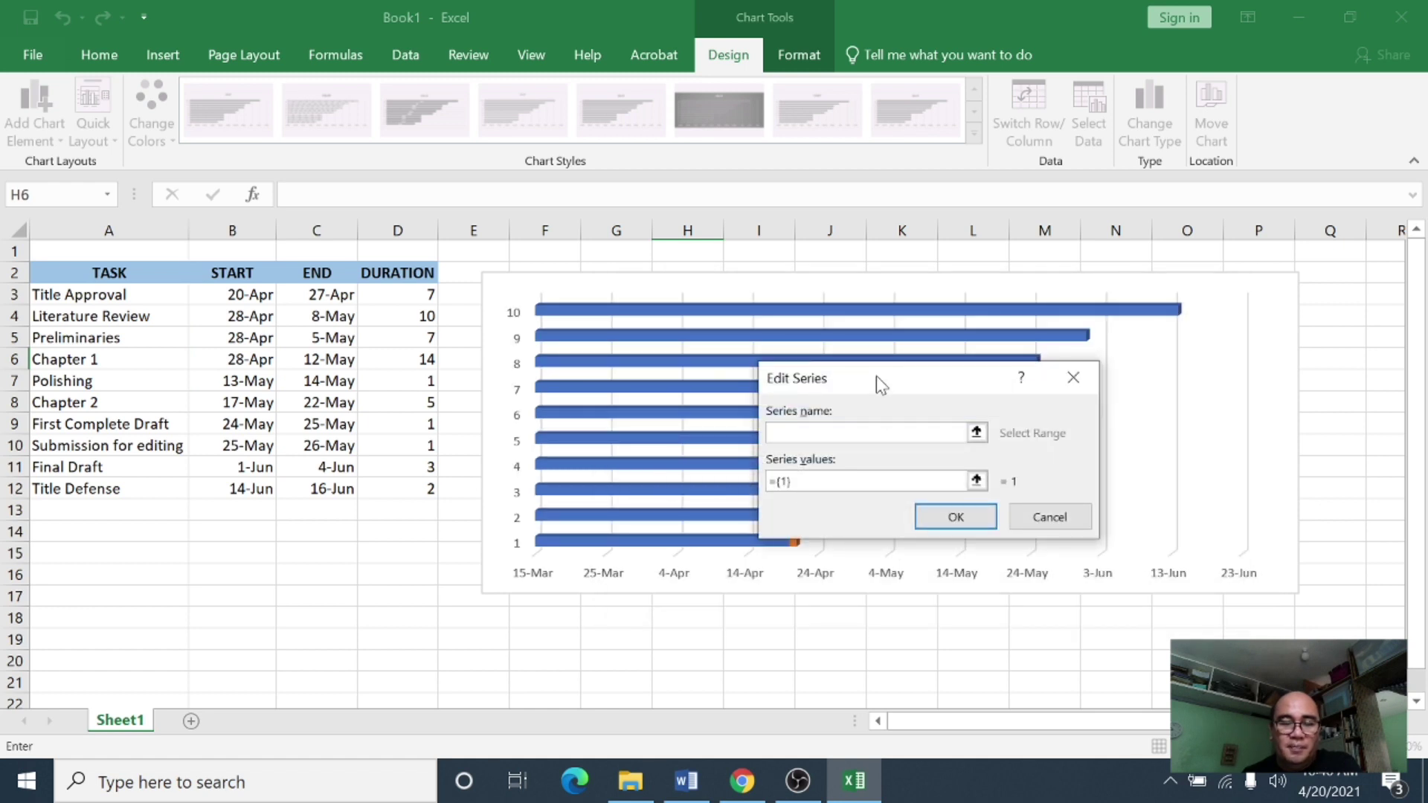
left_click(404, 275)
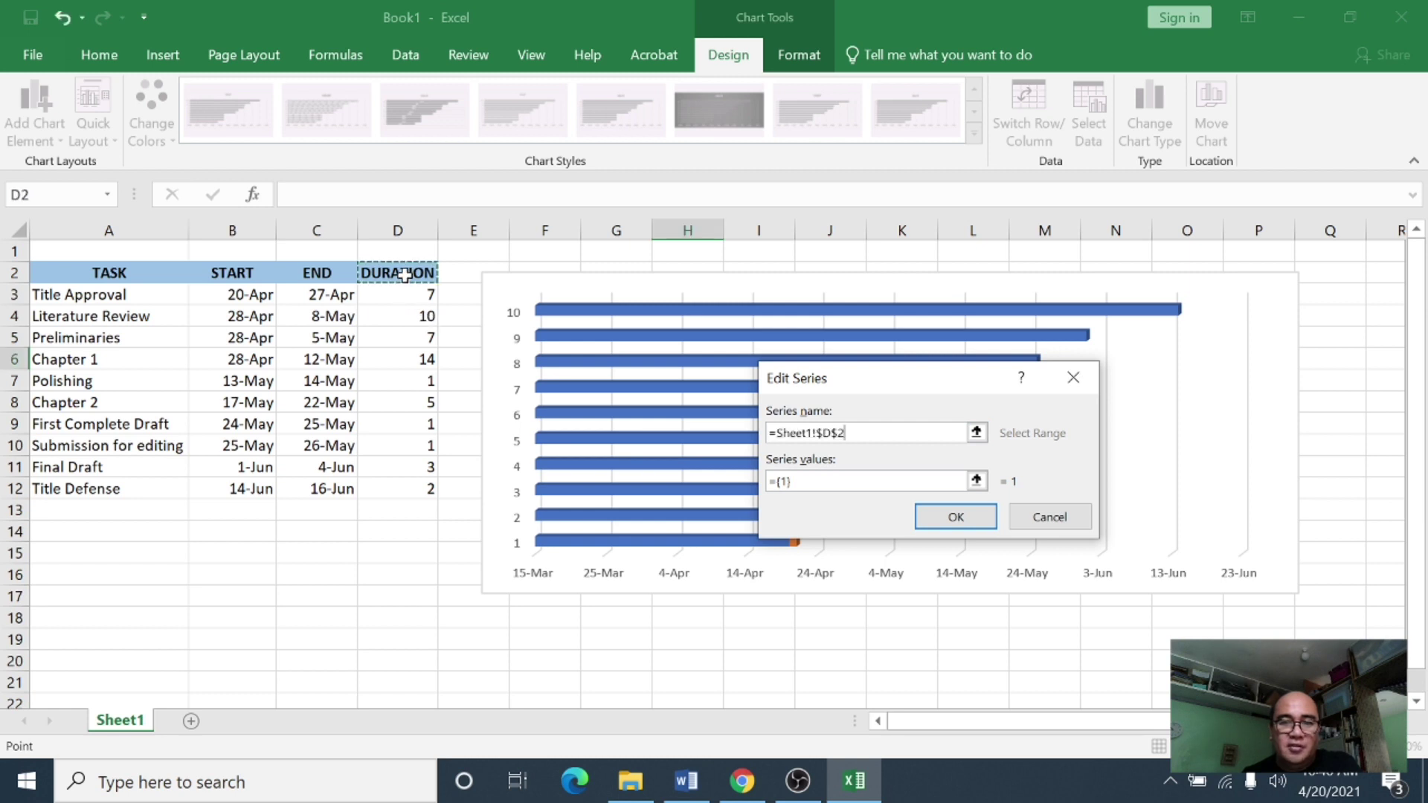
left_click(832, 489)
key("BackSpace")
key("BackSpace")
key("BackSpace")
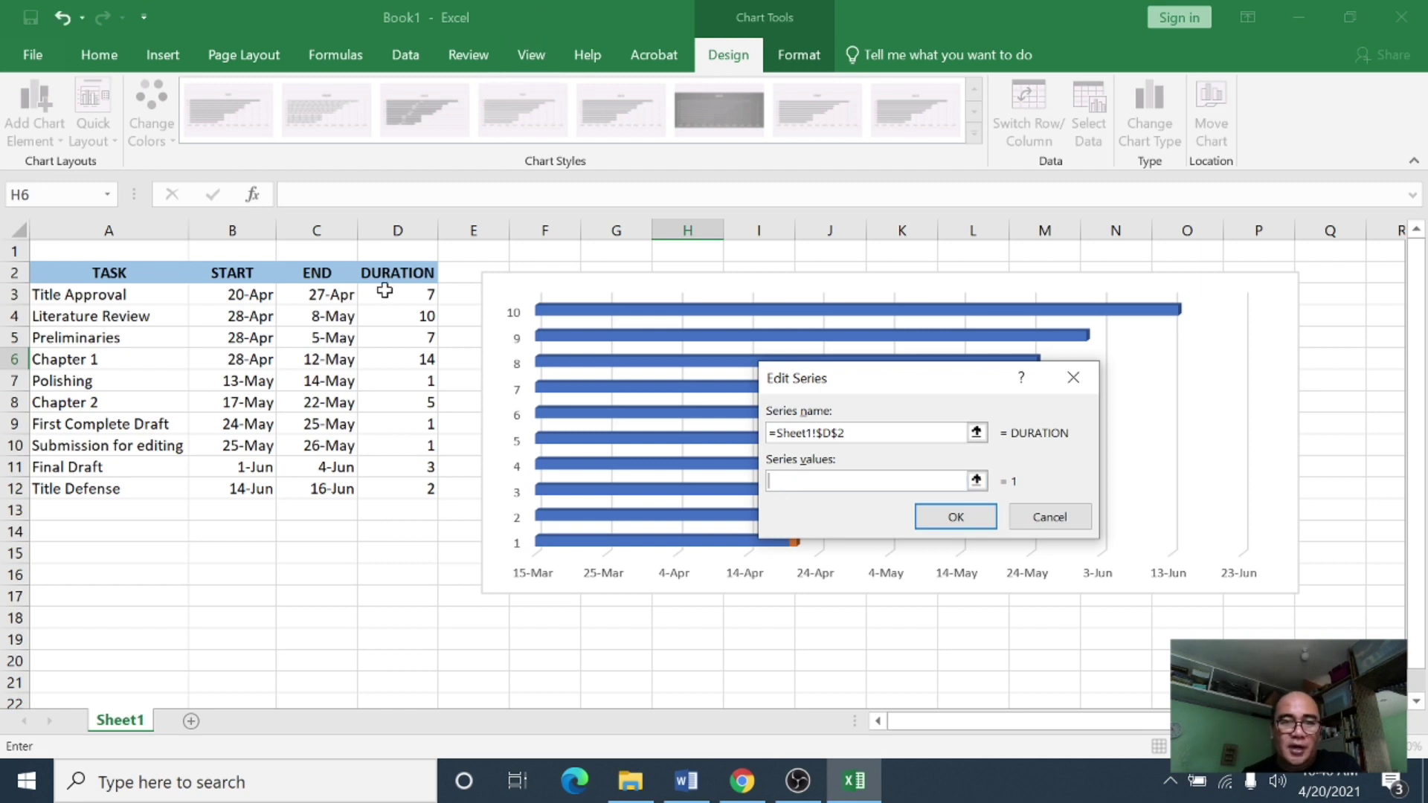
left_click_drag(387, 291, 415, 488)
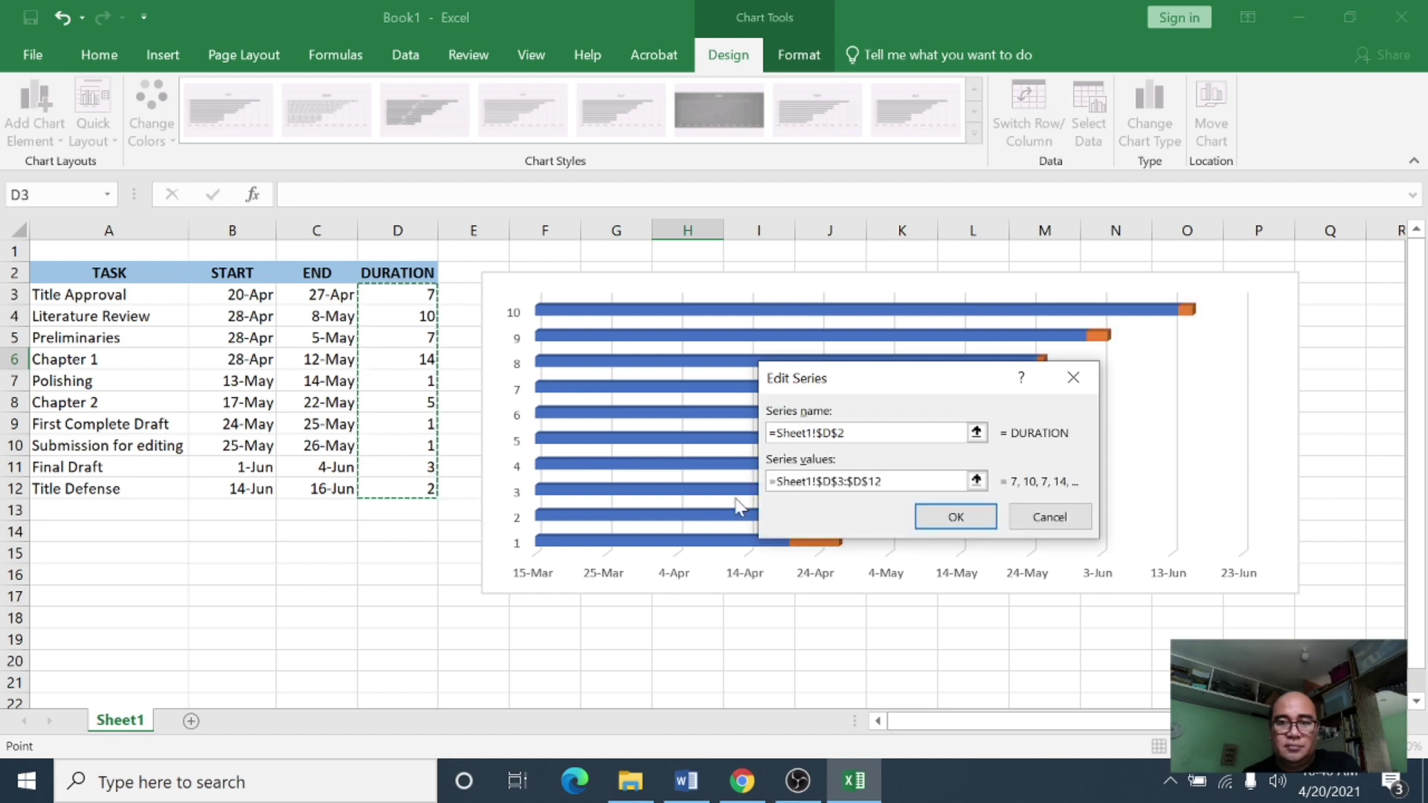
left_click(959, 524)
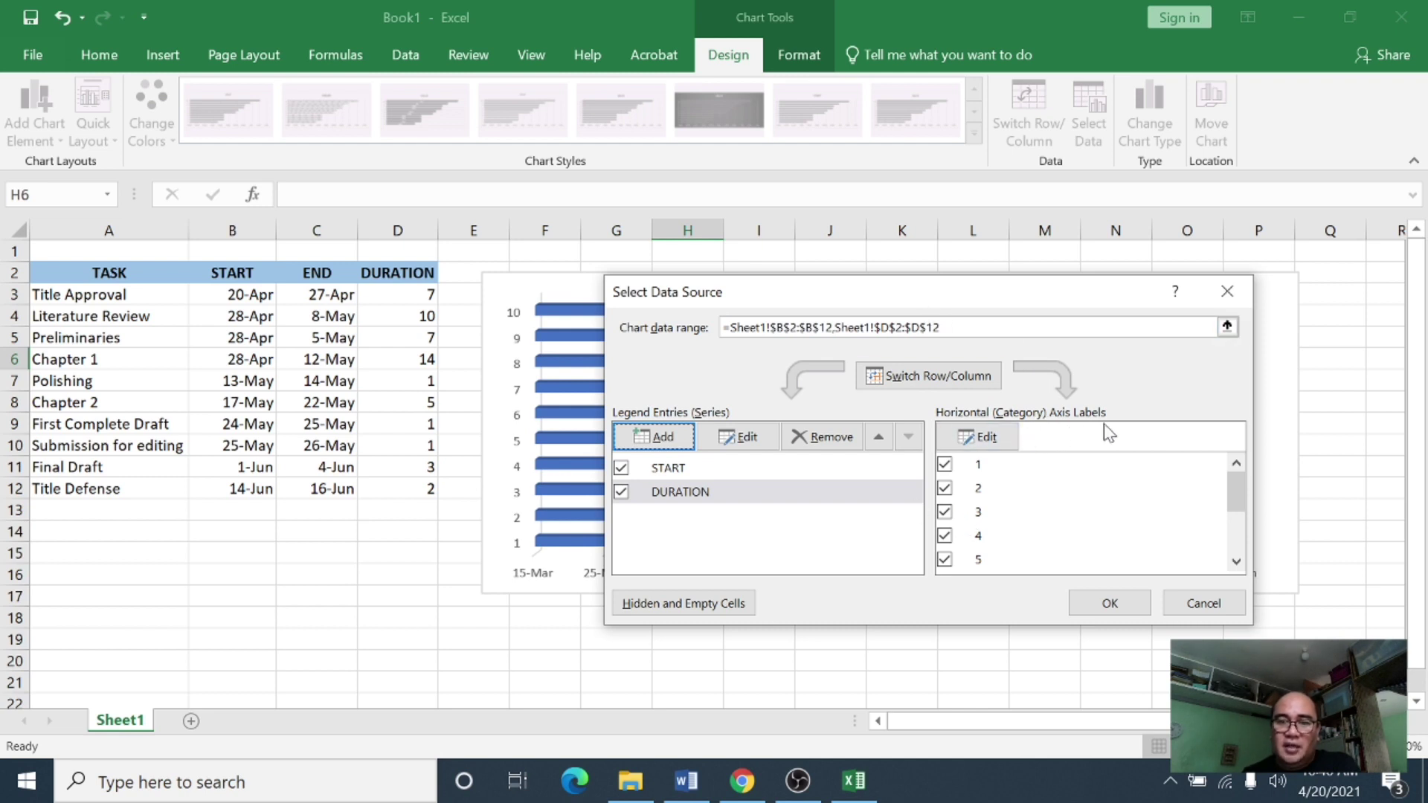
Set the chart's category axis labels to the task names in A3:A12
left_click(981, 438)
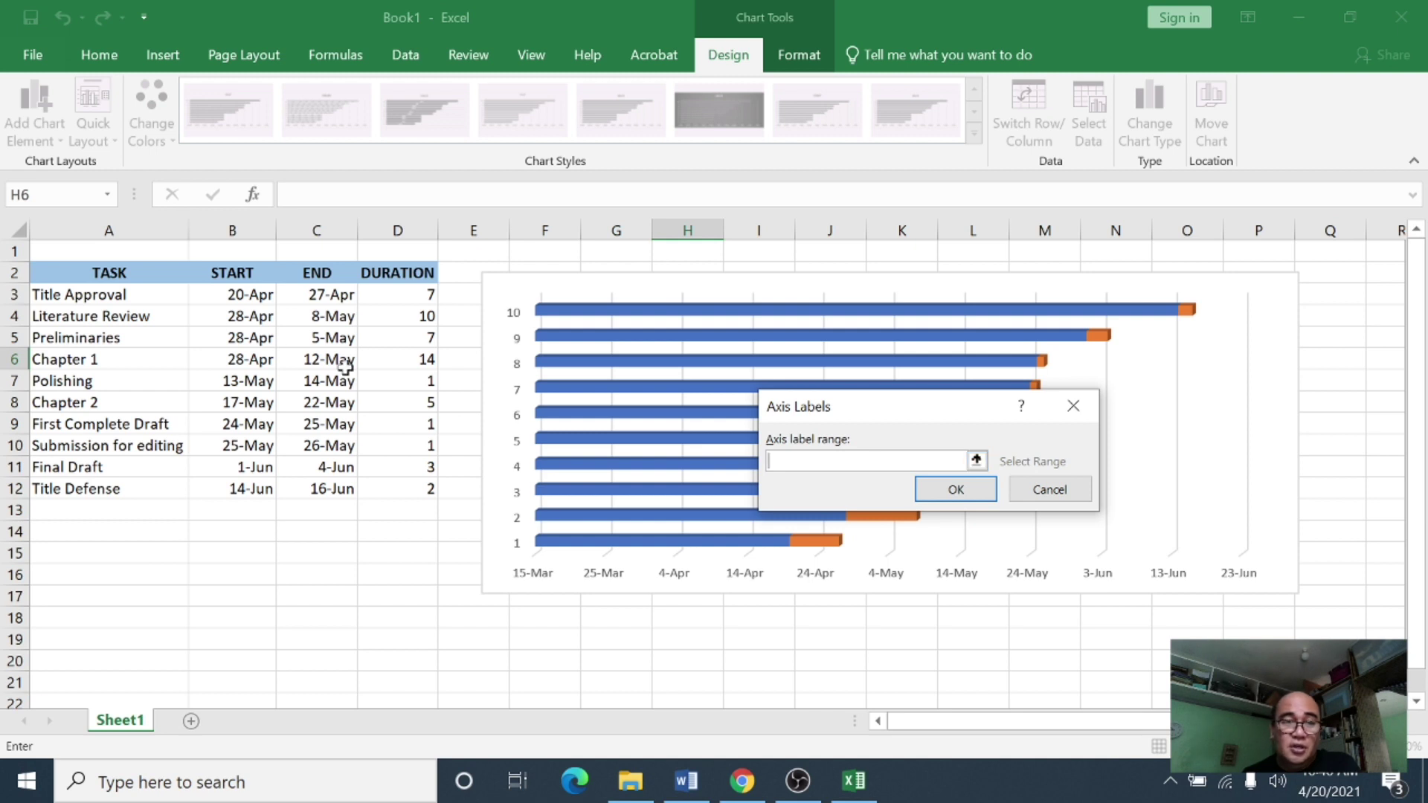
left_click_drag(132, 293, 122, 489)
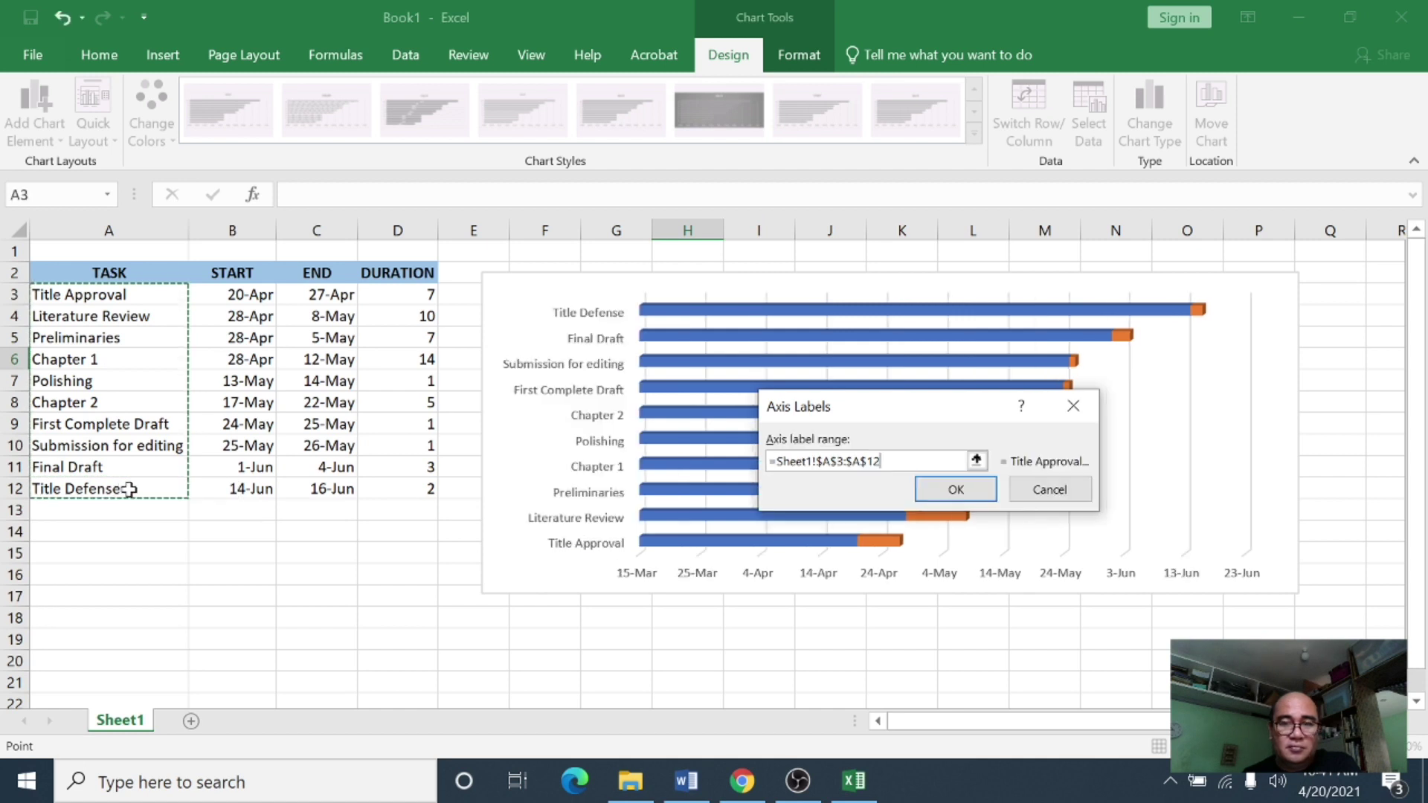
left_click(969, 490)
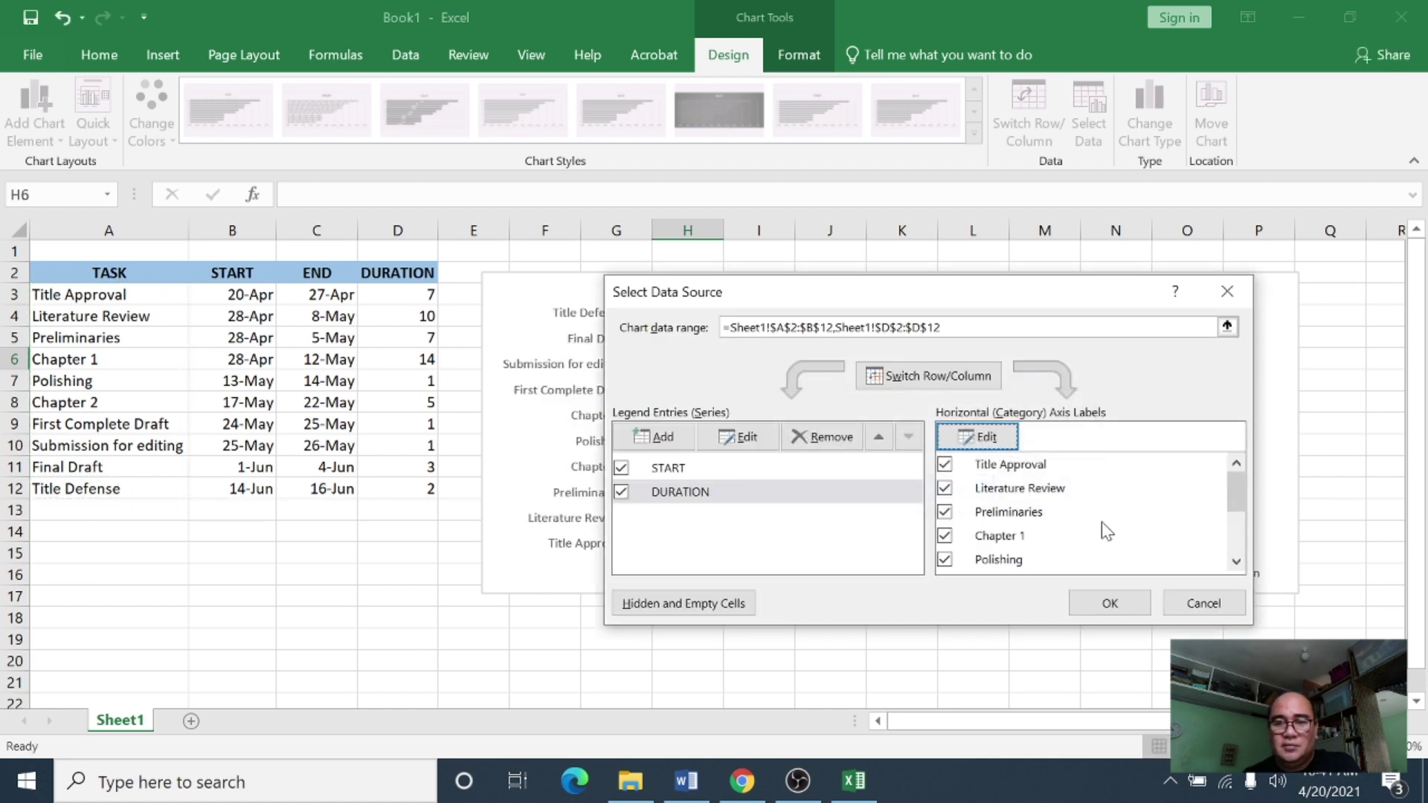
left_click(1129, 597)
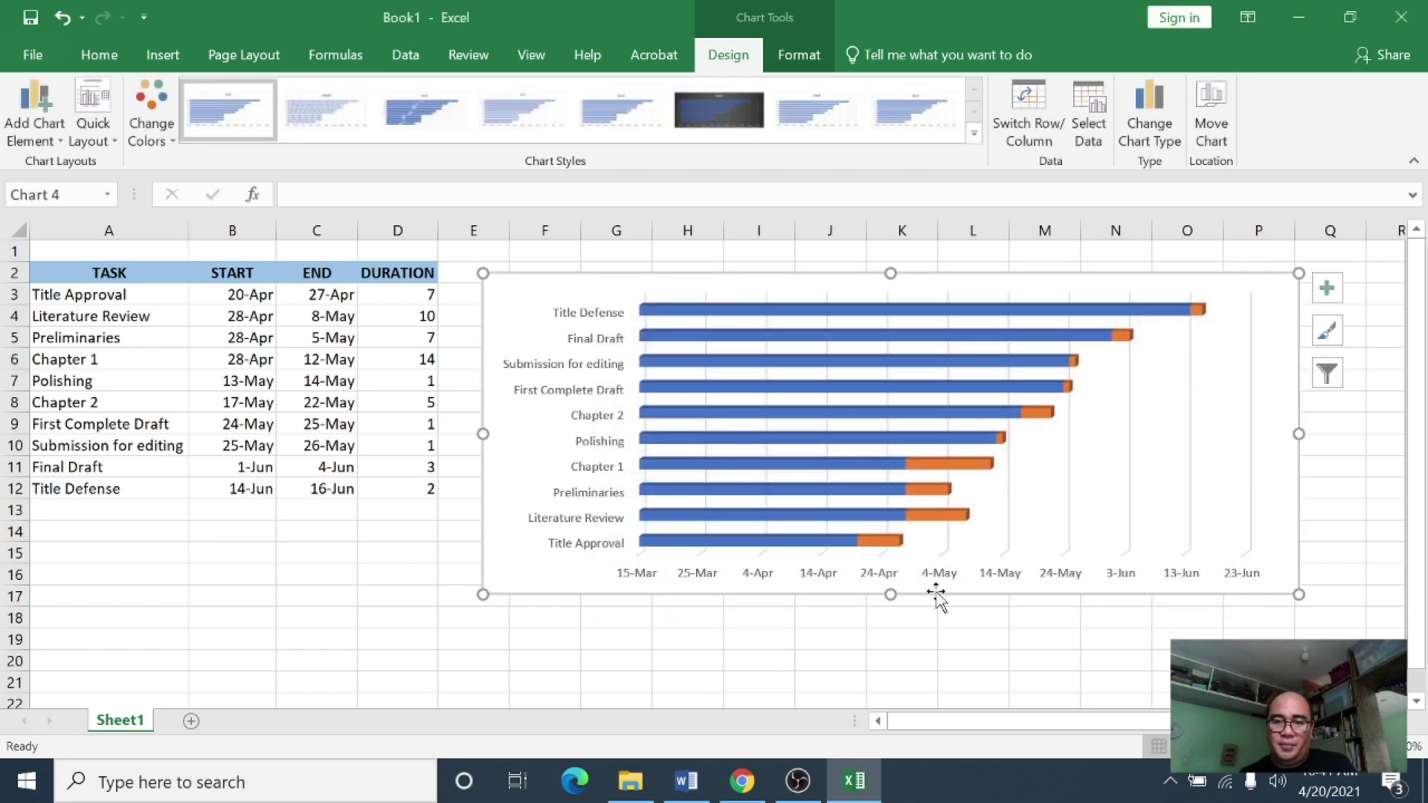
Drag the chart slightly lower, then select the vertical task axis and open its context menu
left_click_drag(975, 287, 973, 330)
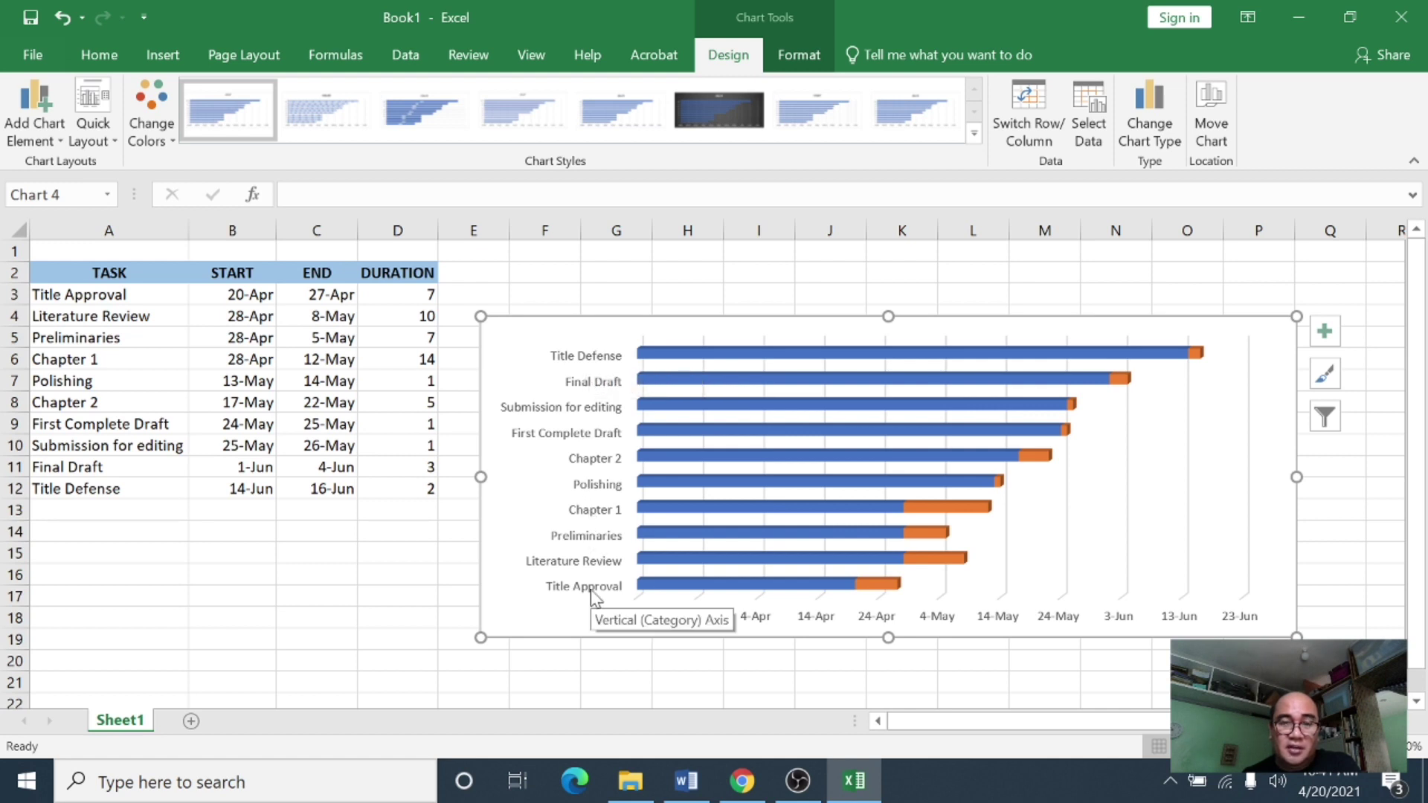
left_click(592, 458)
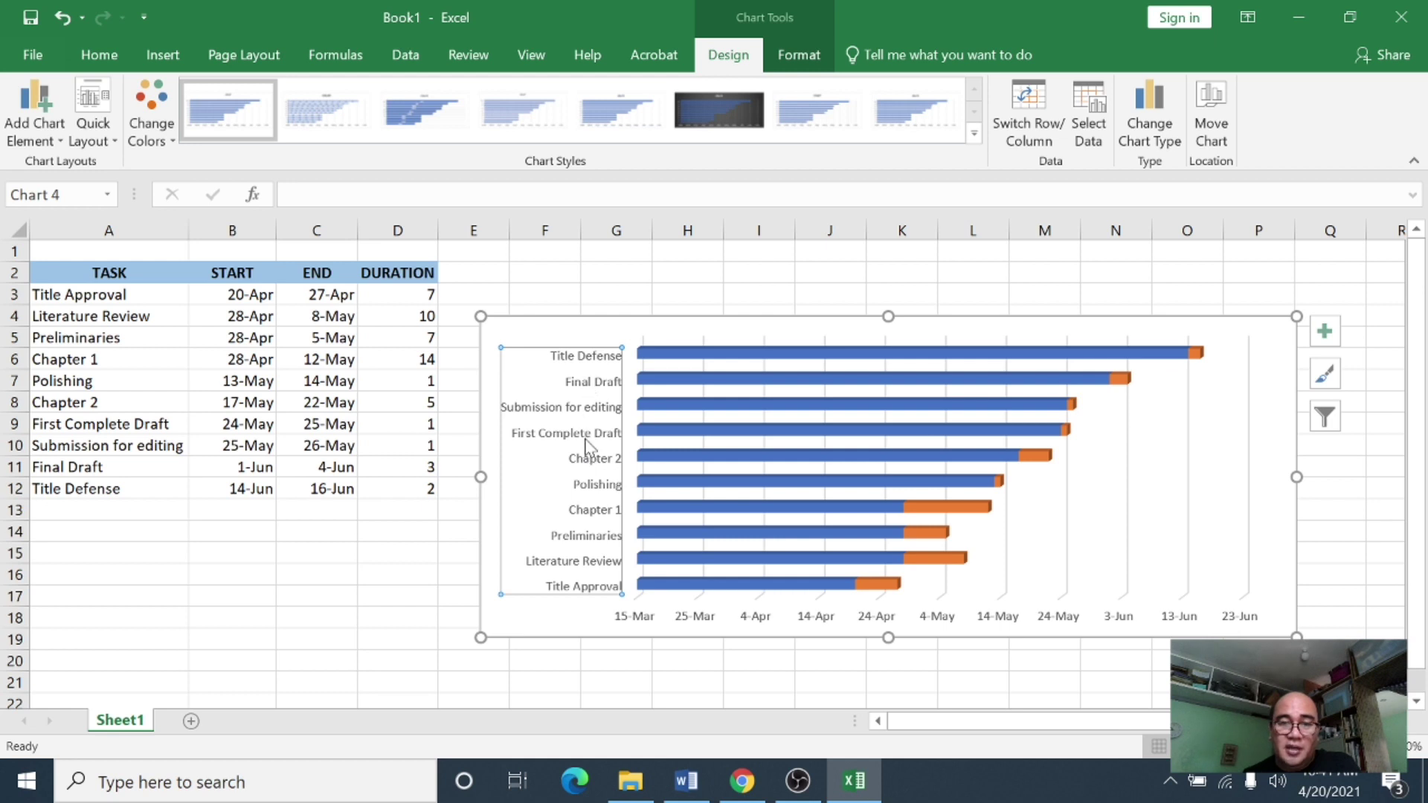
right_click(587, 444)
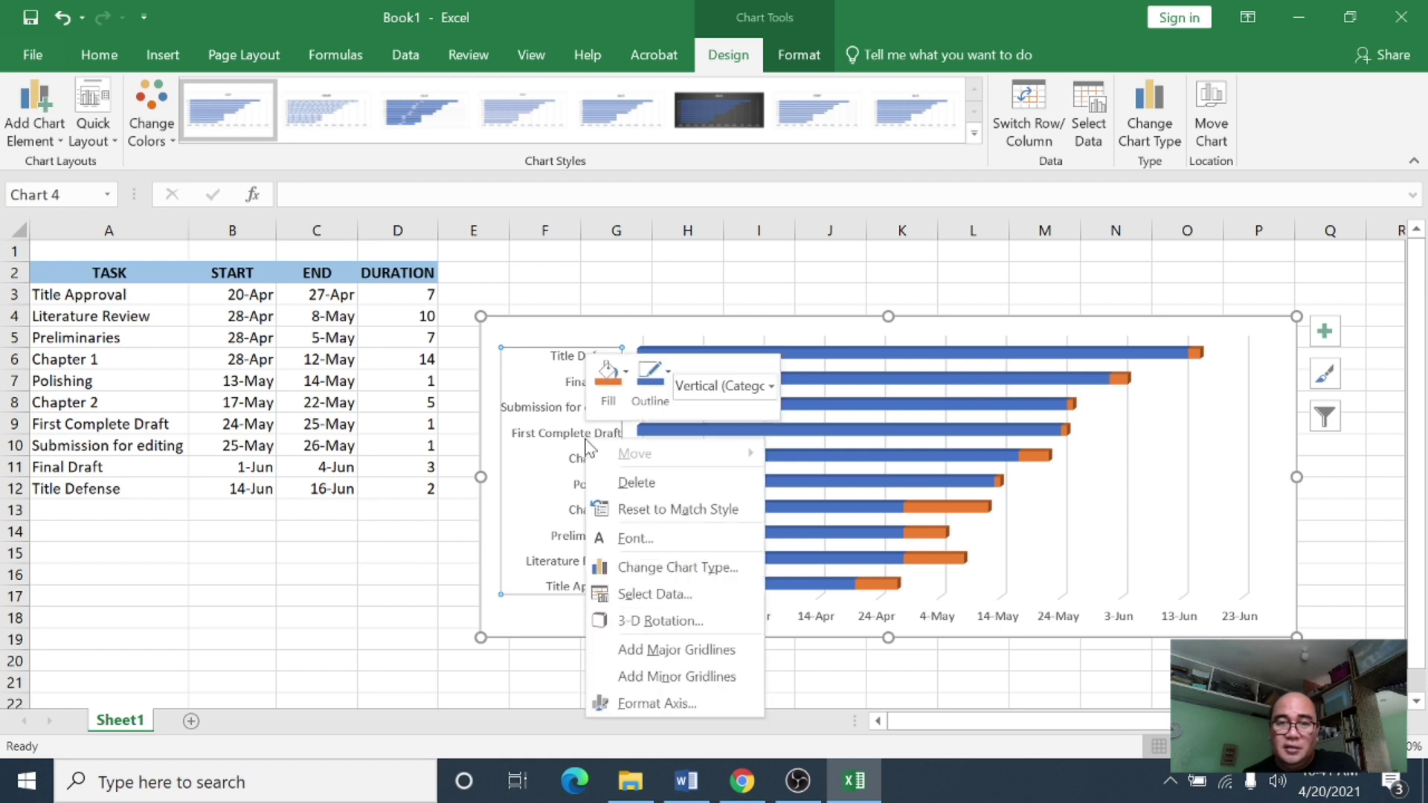
Tick Categories in reverse order in Format Axis, then close the Format pane
left_click(678, 705)
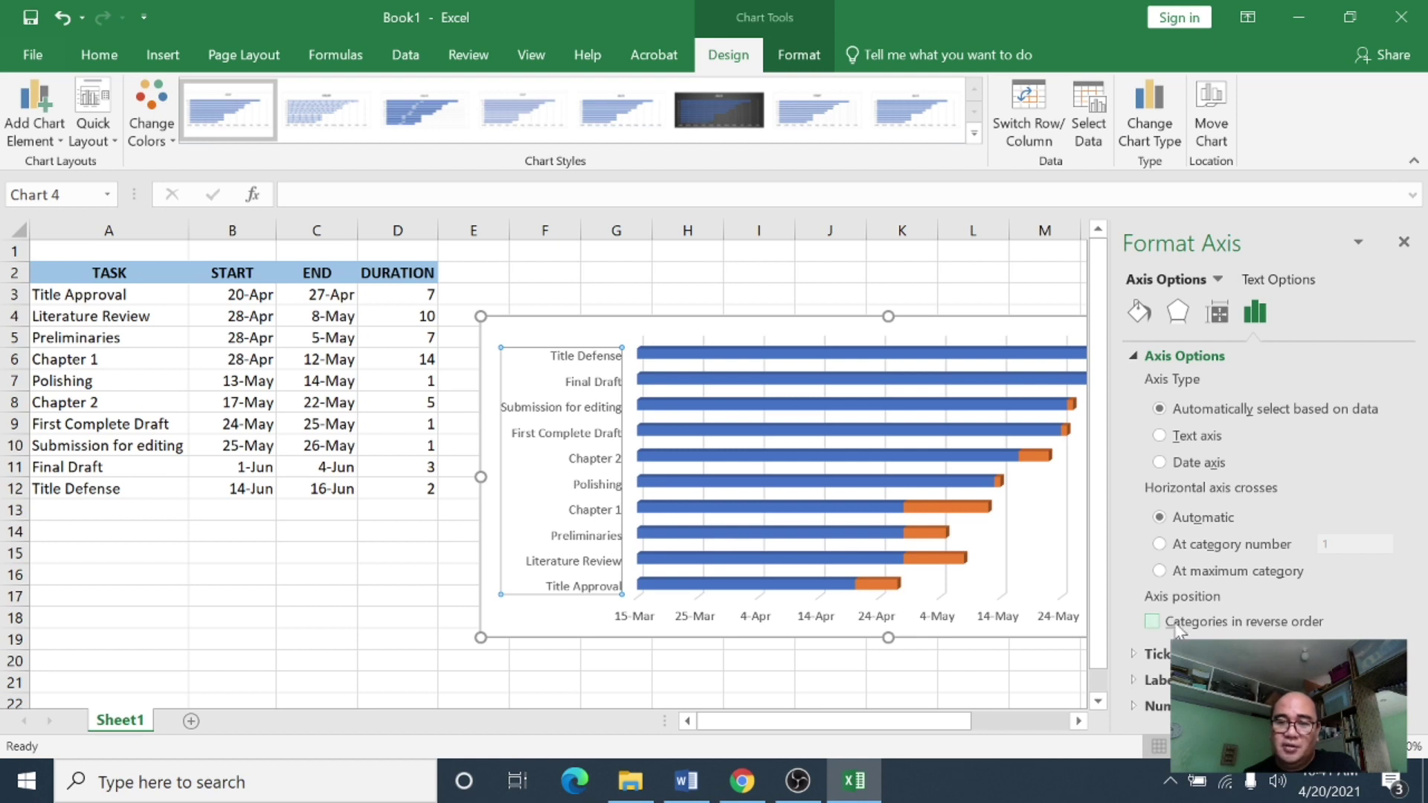
left_click(1154, 621)
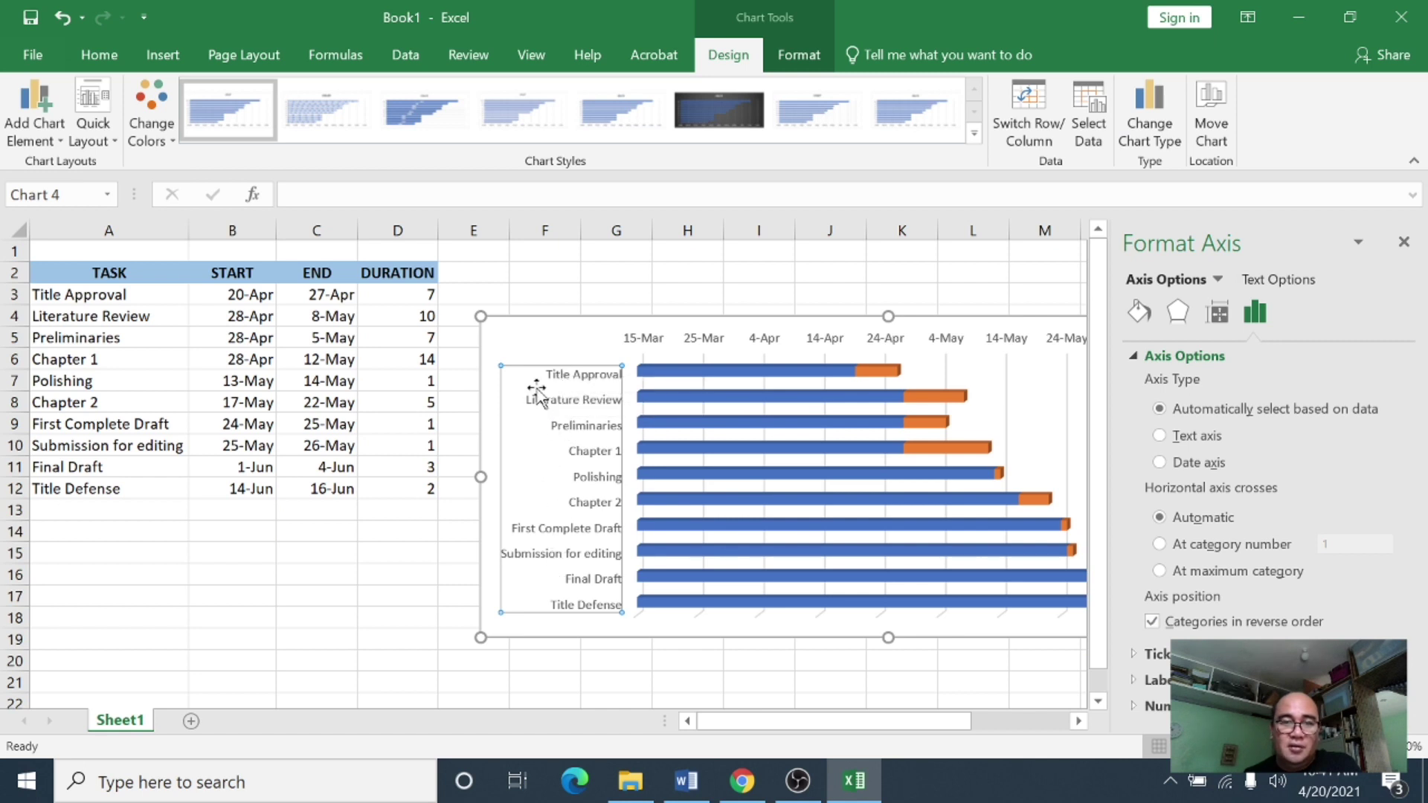
left_click(561, 632)
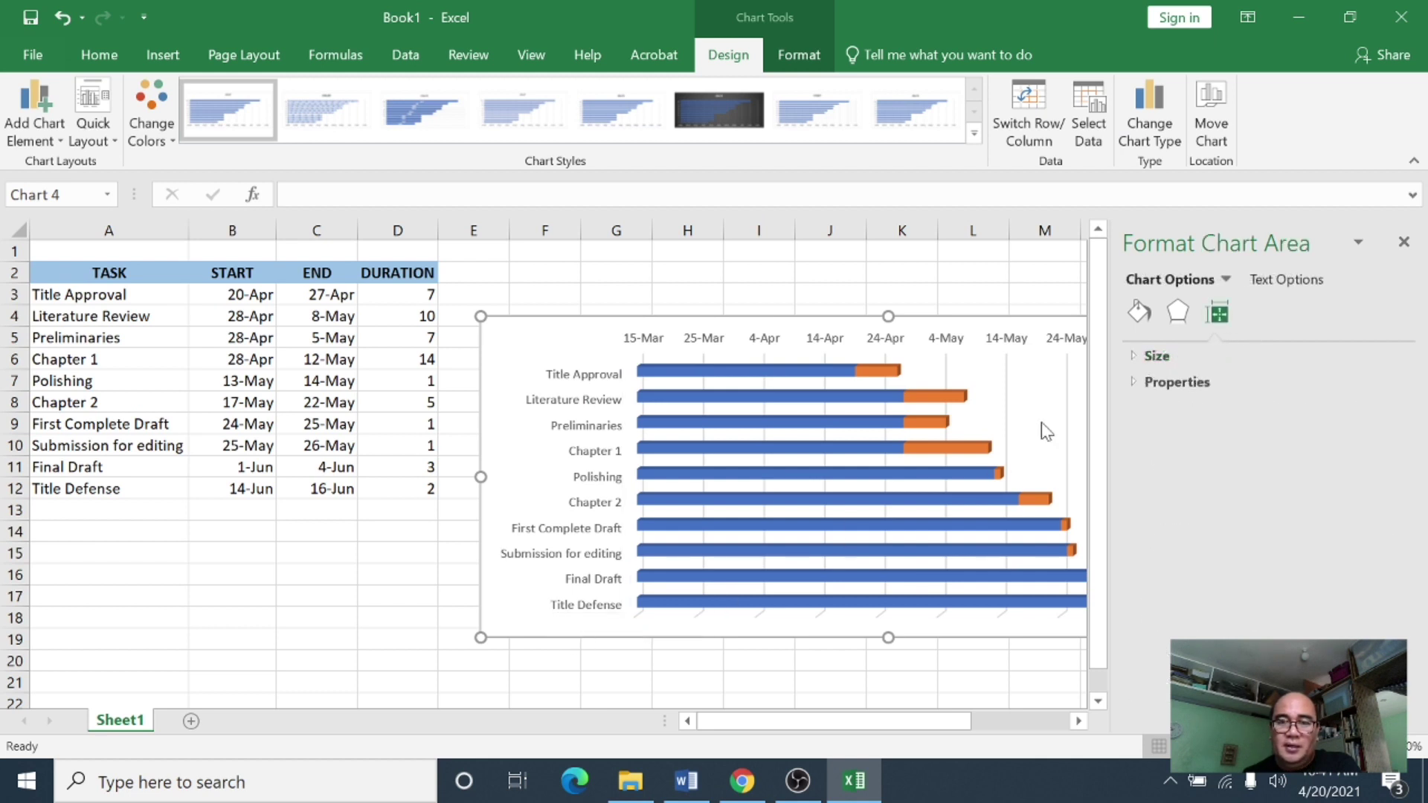
left_click(1404, 243)
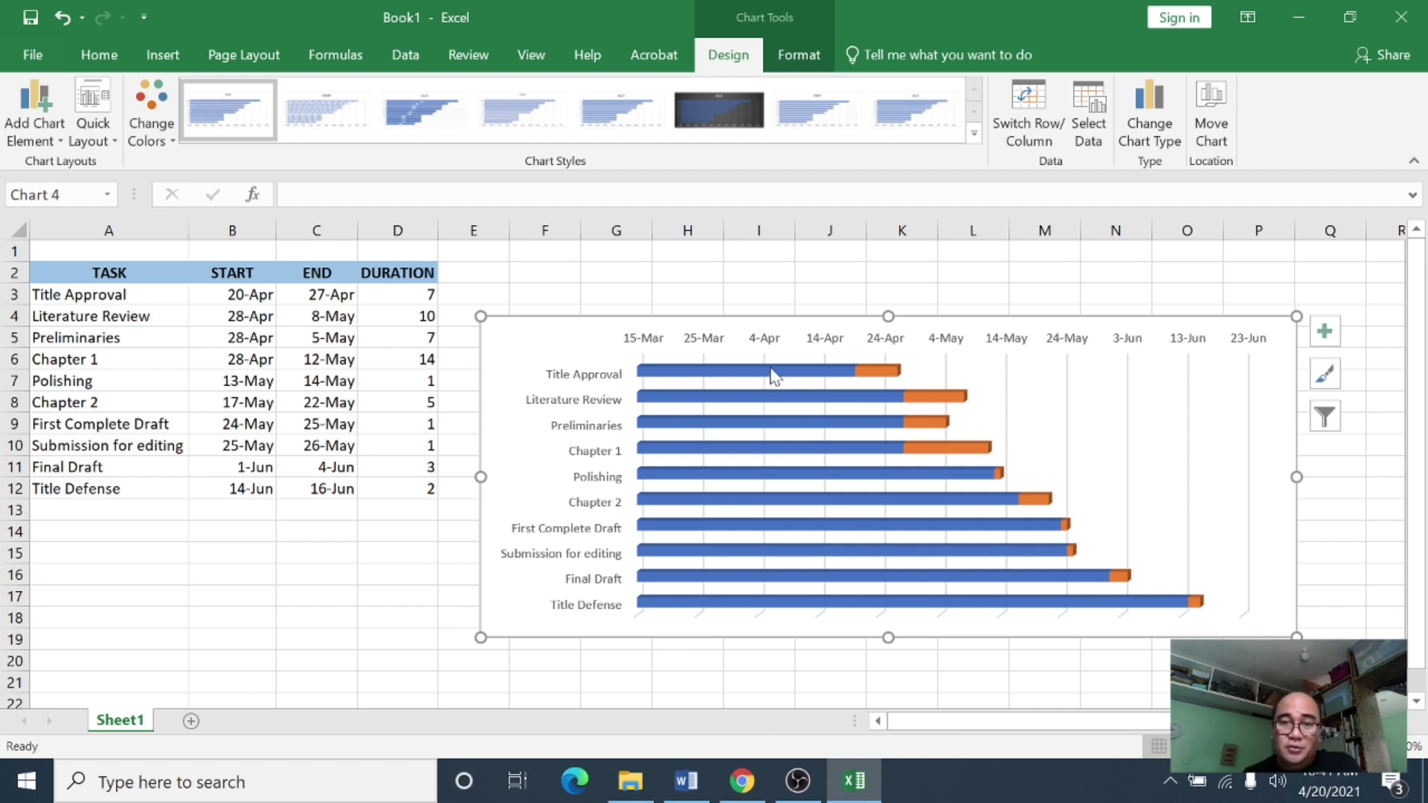
Select the blue START series bars and open their context menu
mouse_move(772, 373)
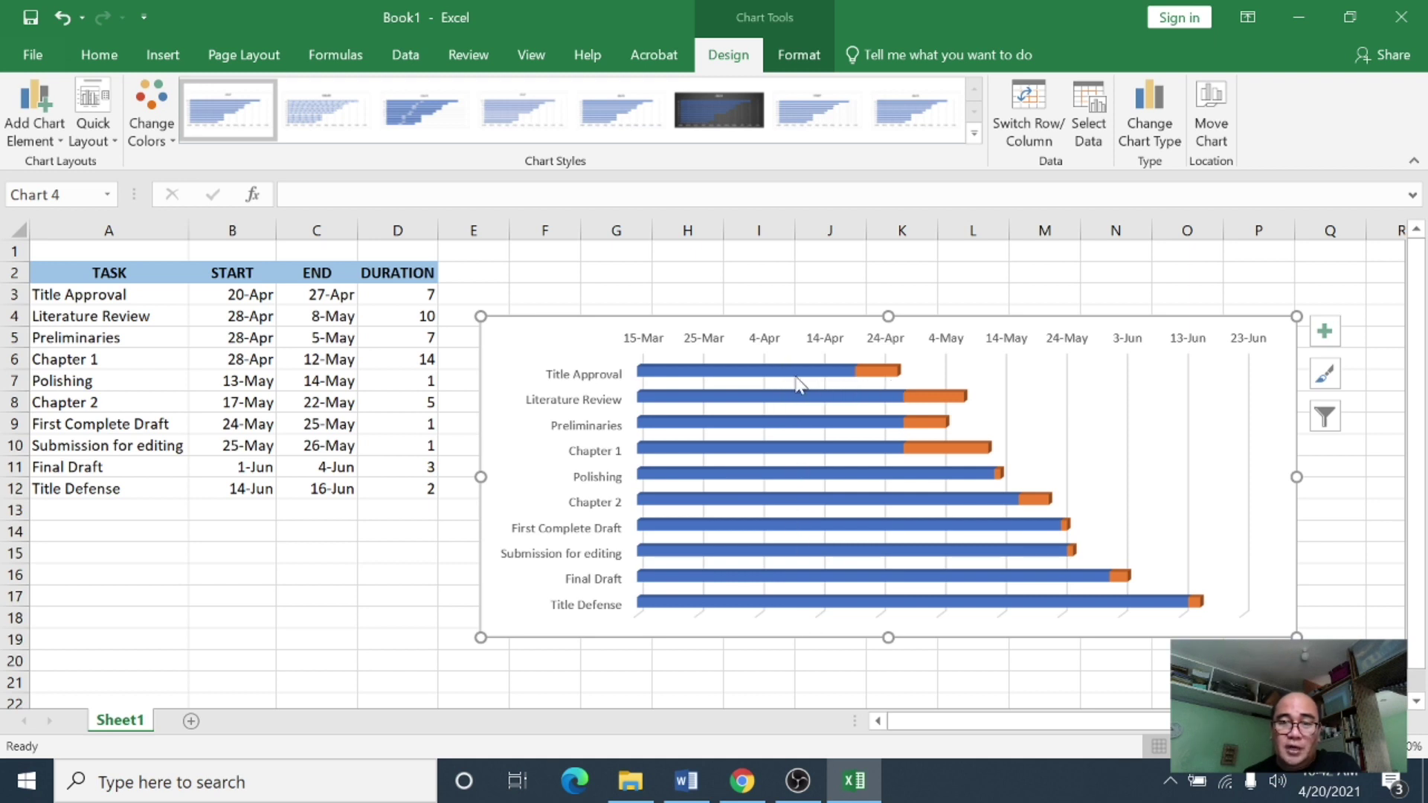
left_click(775, 369)
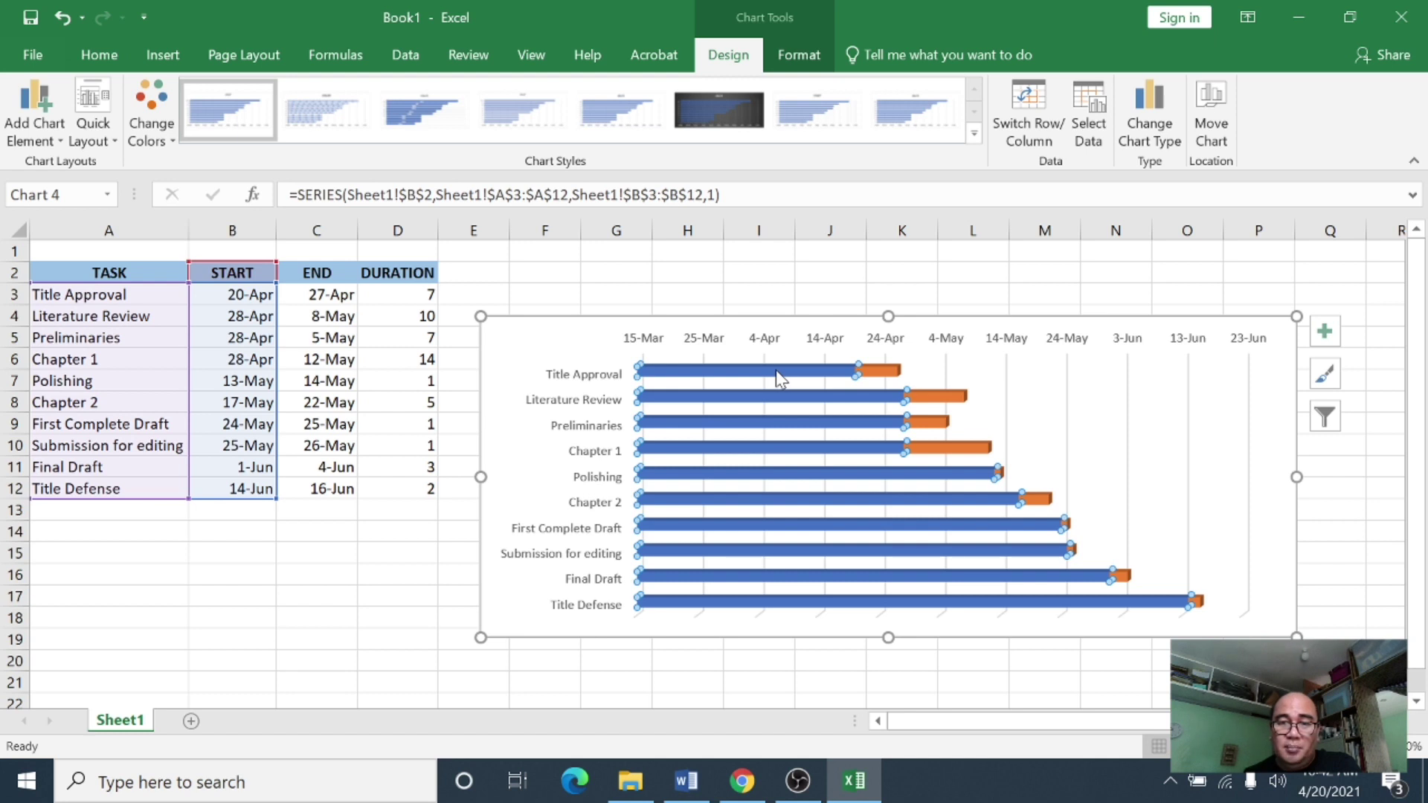
right_click(775, 368)
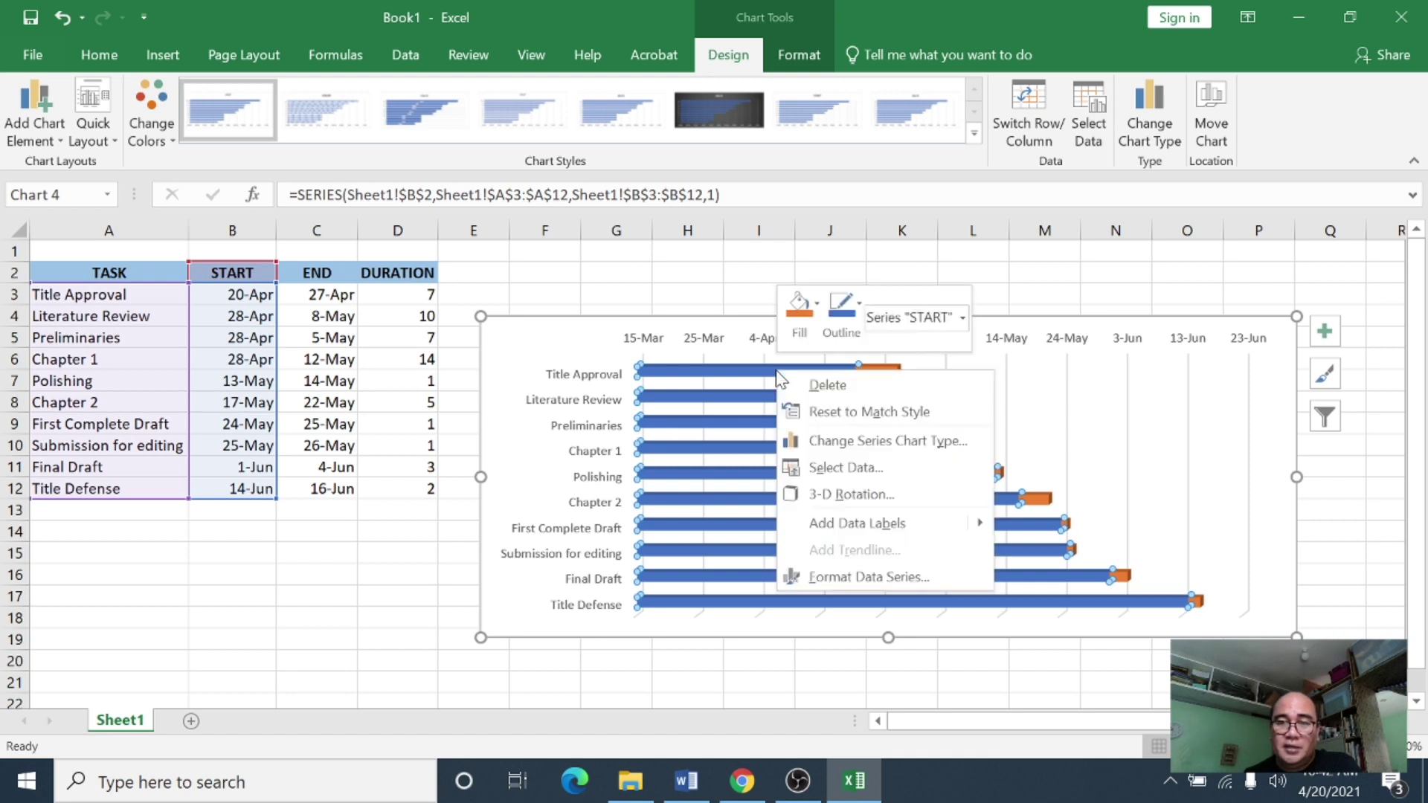
Give the blue START series No fill so only the orange DURATION bars remain visible
left_click(877, 574)
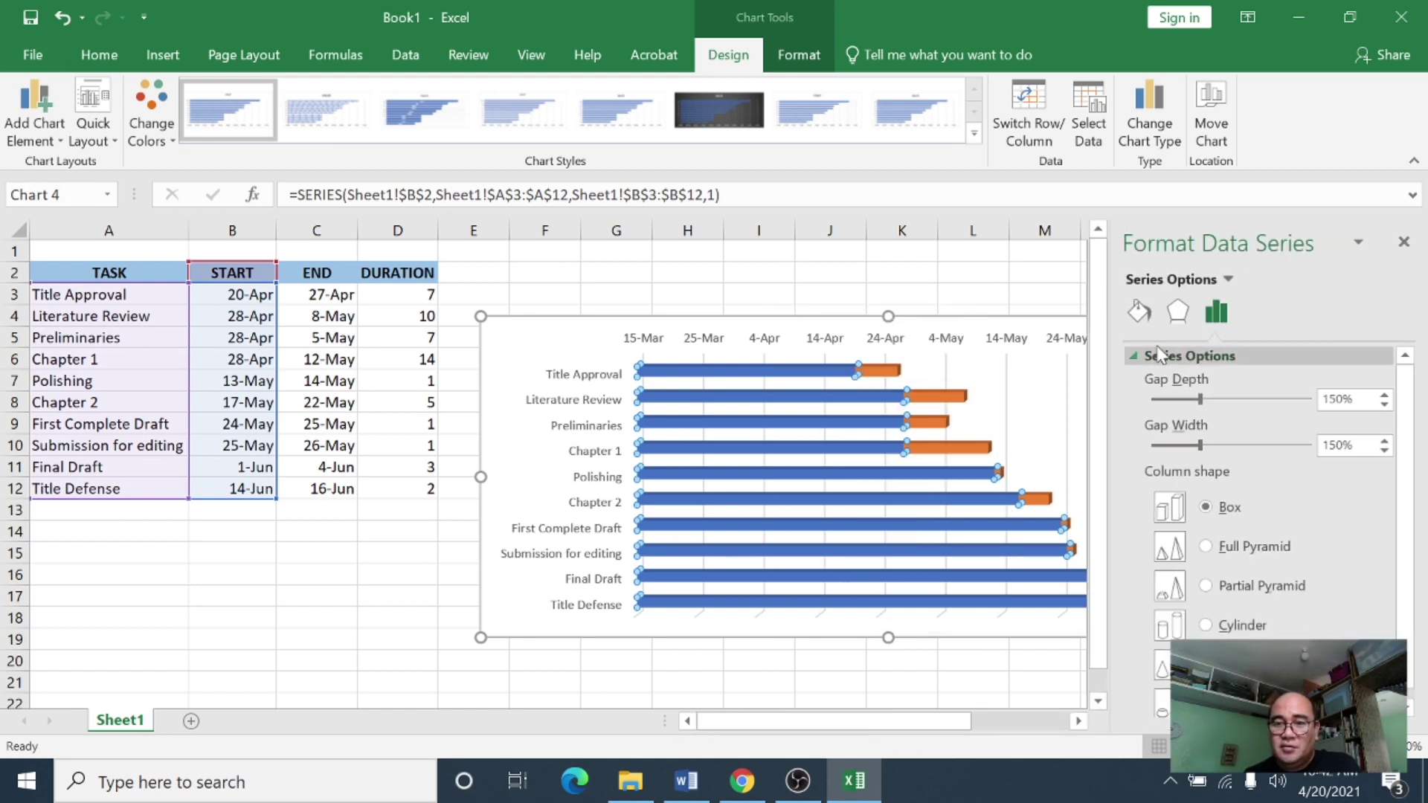
left_click(1140, 312)
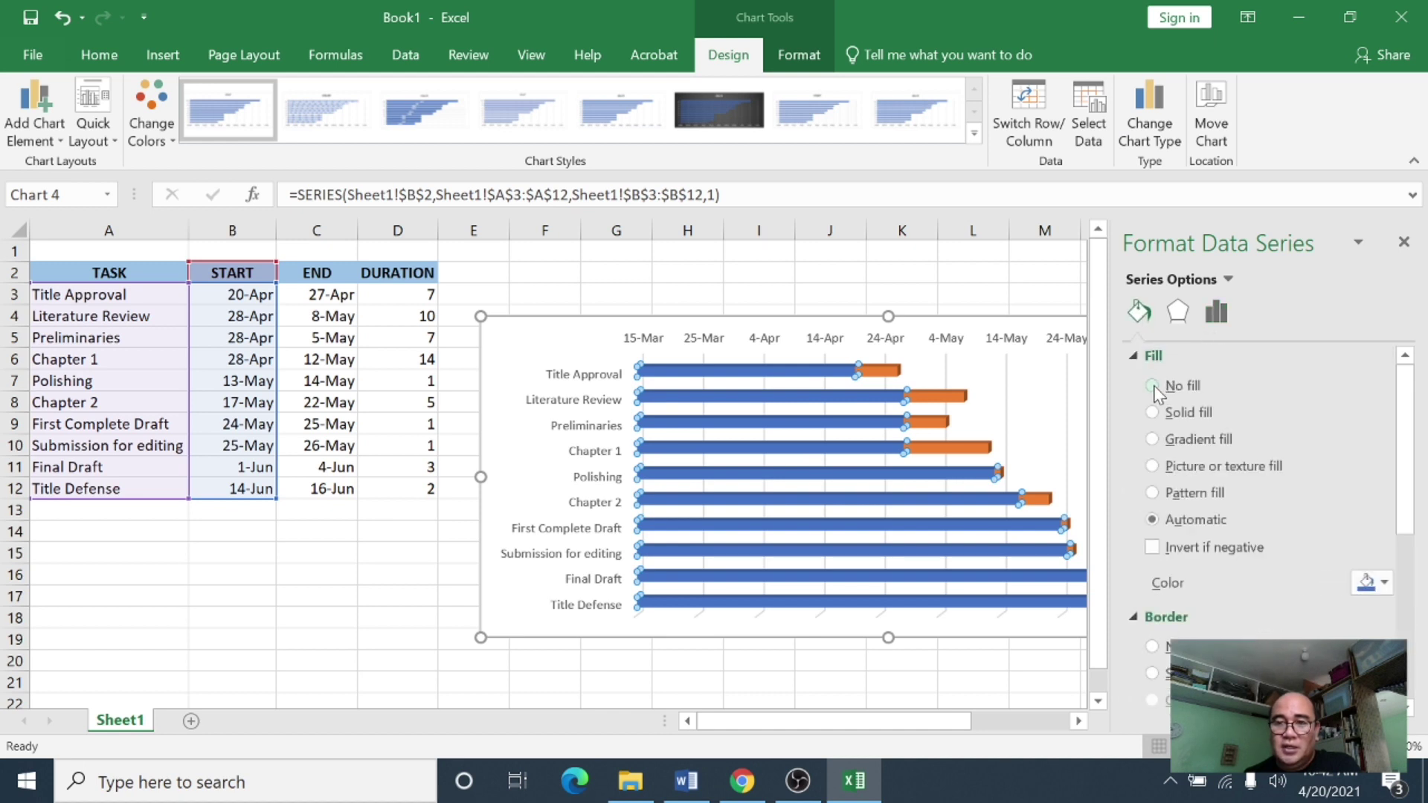
left_click(1153, 386)
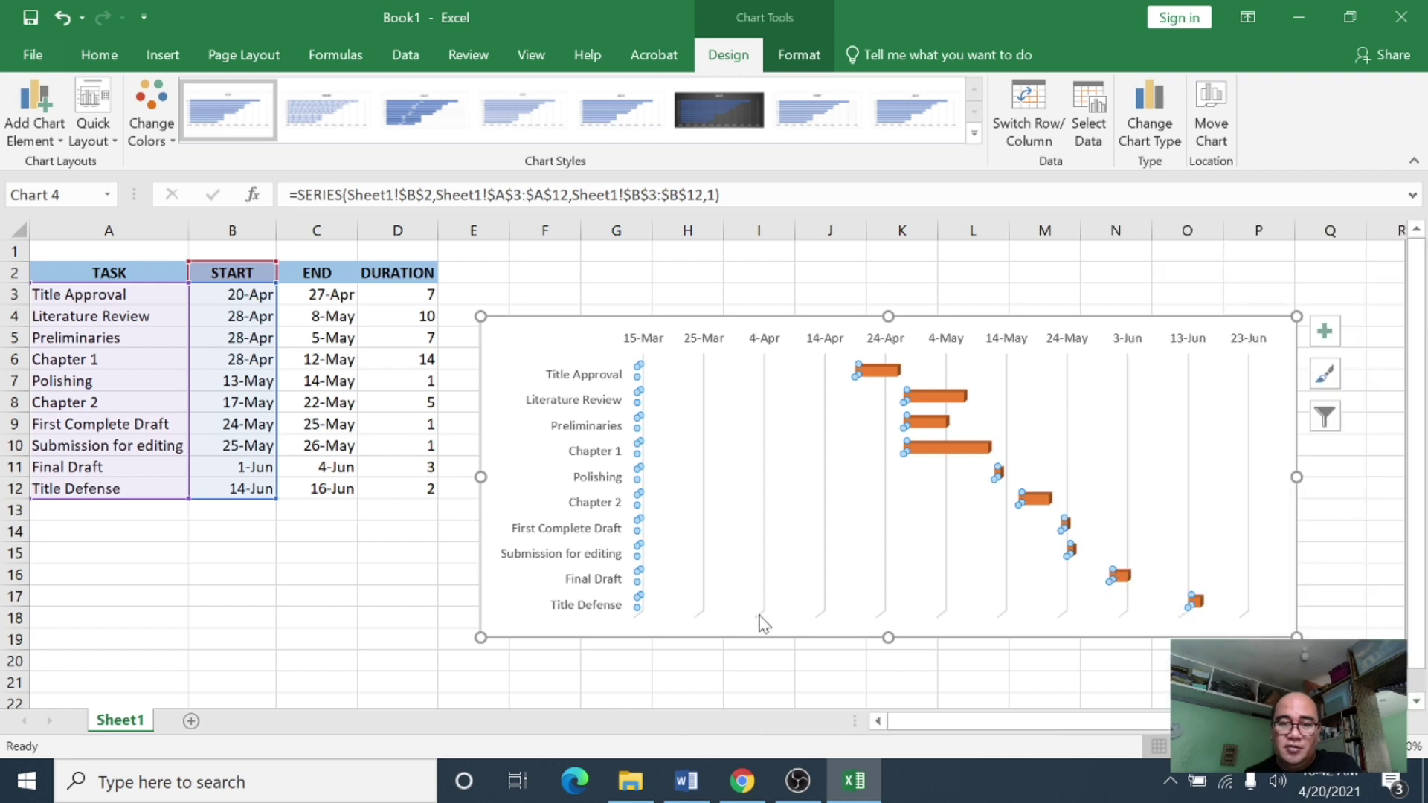
left_click(735, 661)
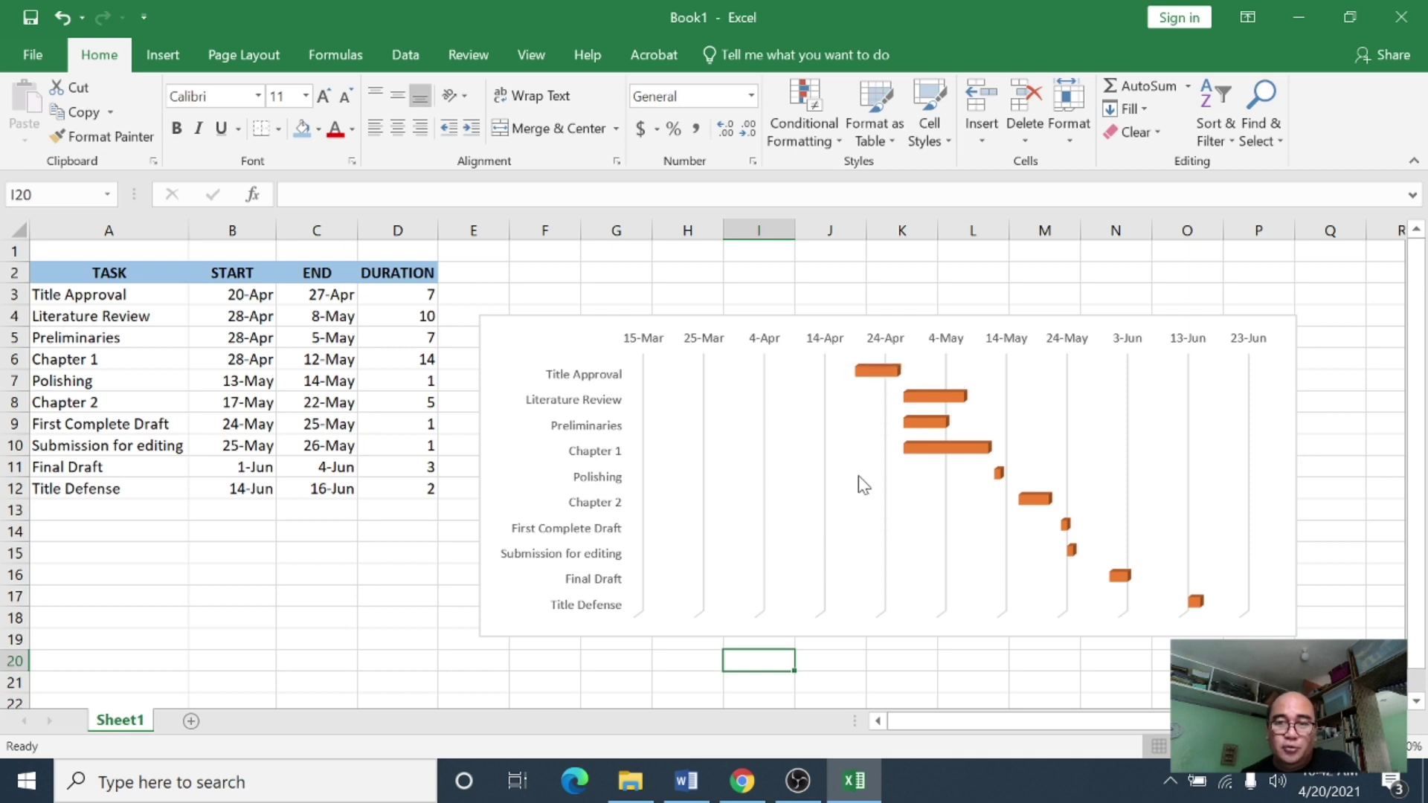
Copy the 20-Apr start date from B3 and paste it into B15
left_click(248, 296)
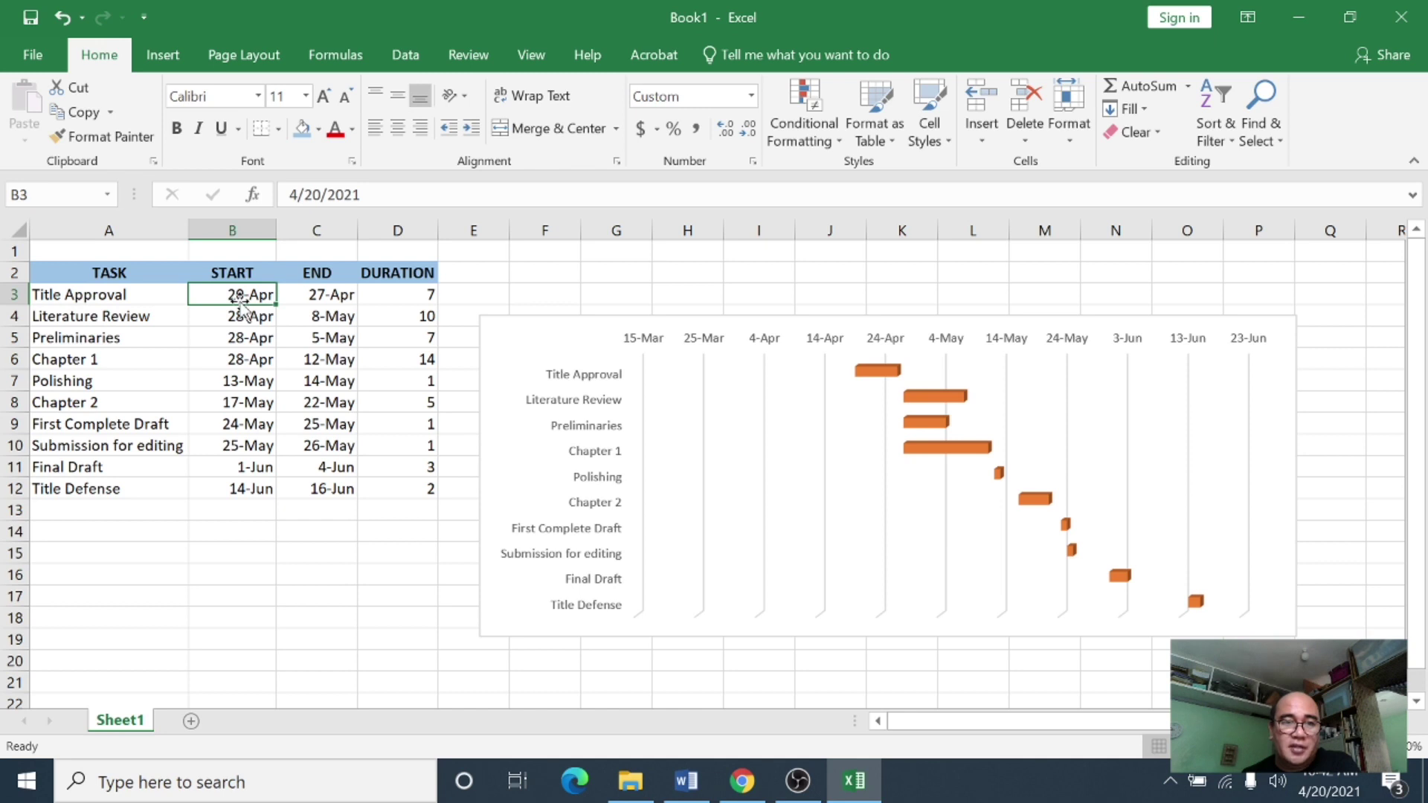
right_click(239, 299)
left_click(287, 327)
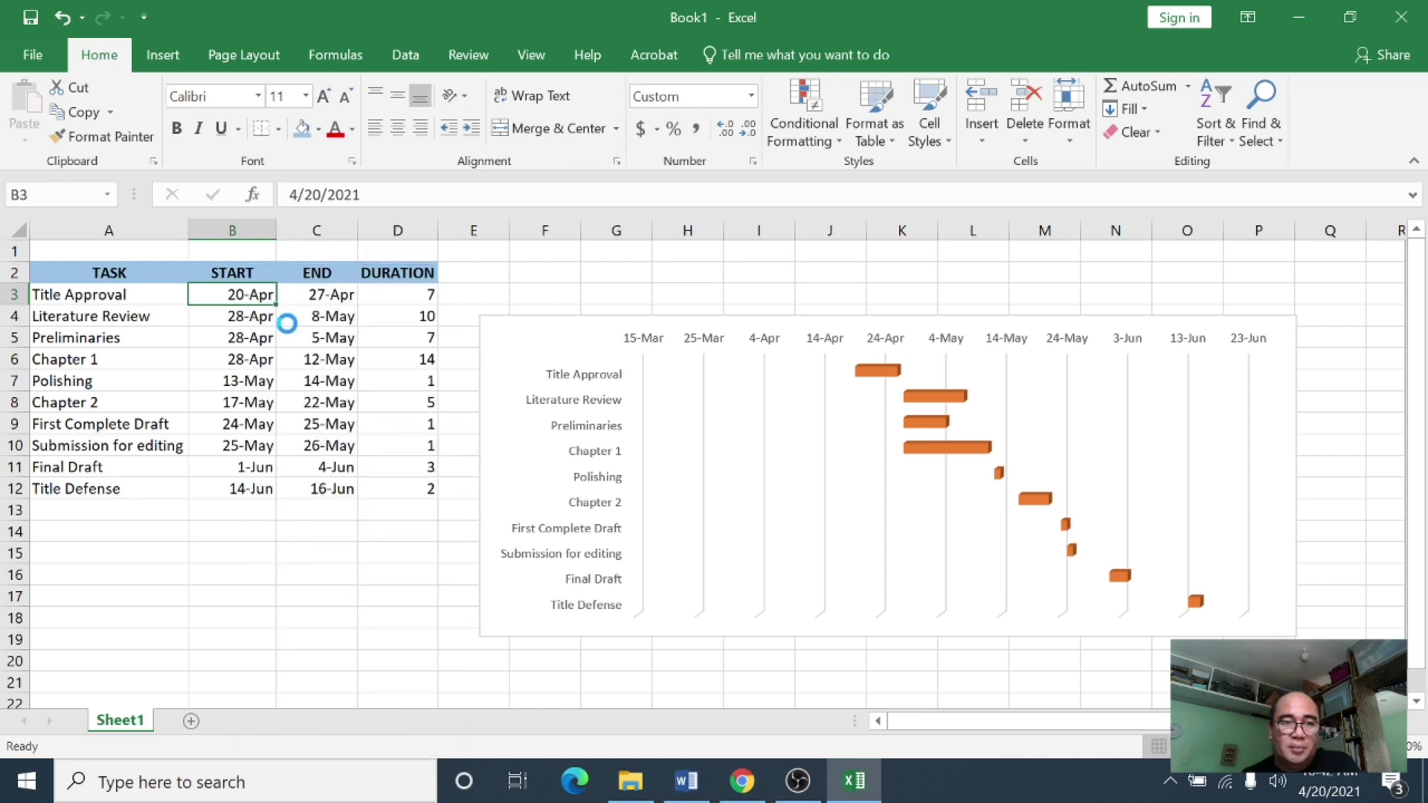
left_click(235, 552)
right_click(227, 558)
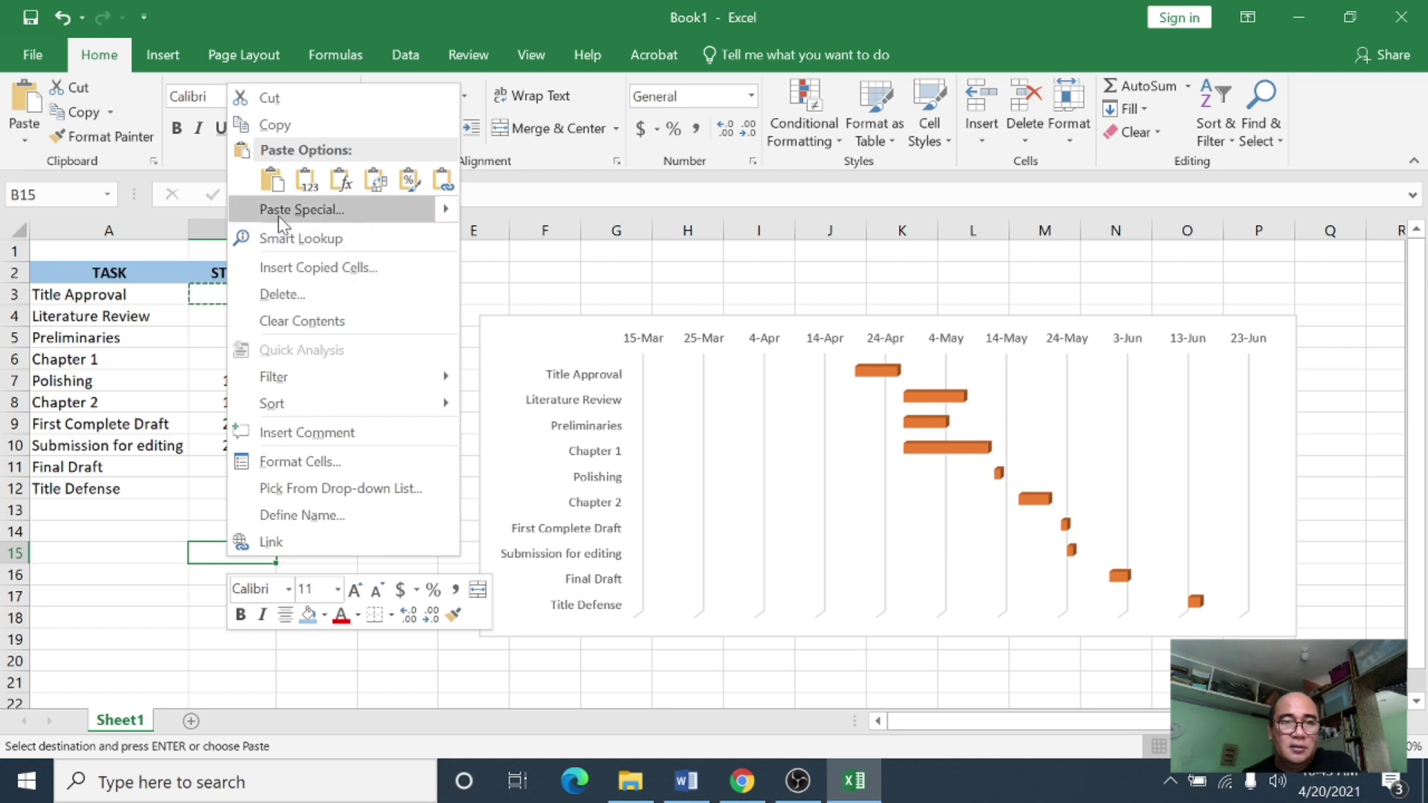
left_click(273, 178)
left_click(250, 599)
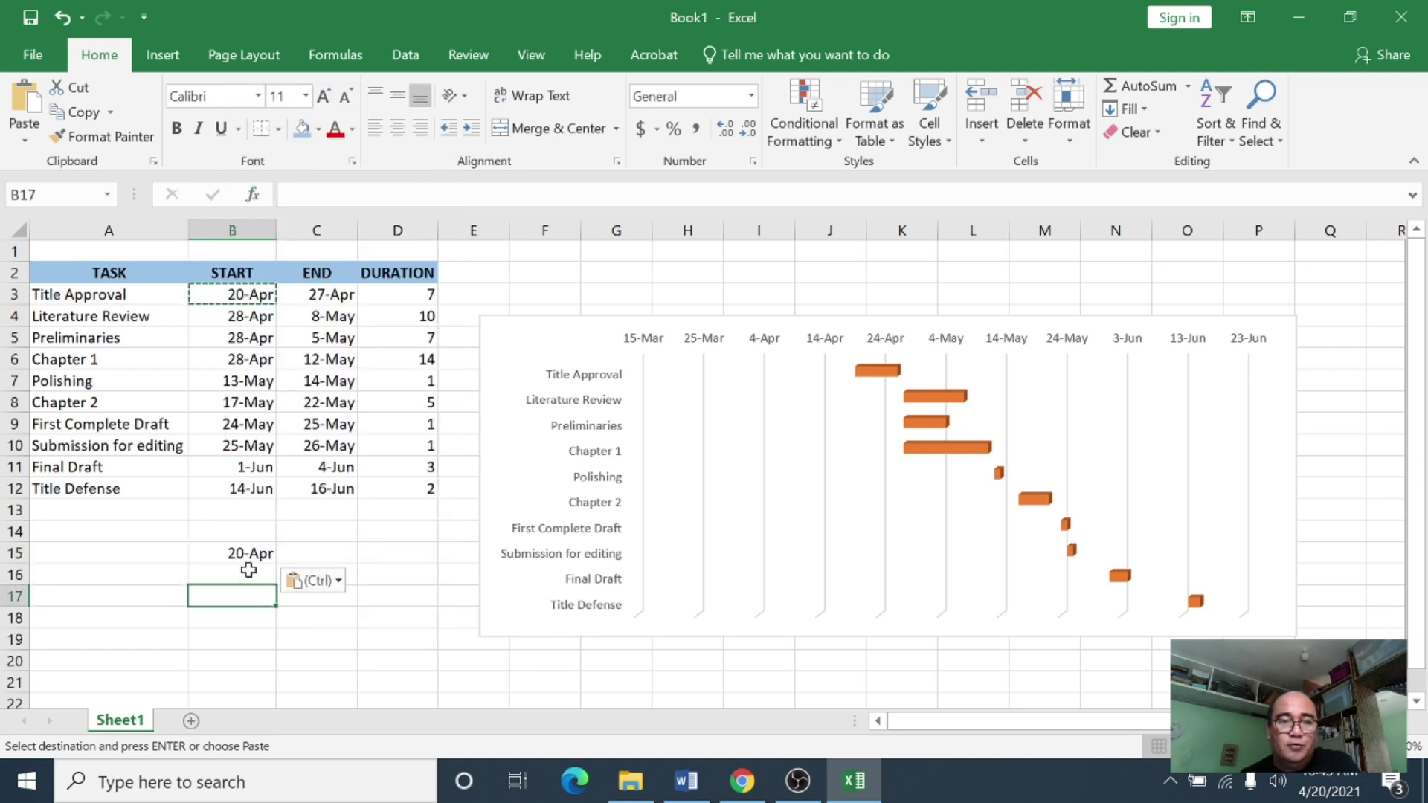
left_click(248, 556)
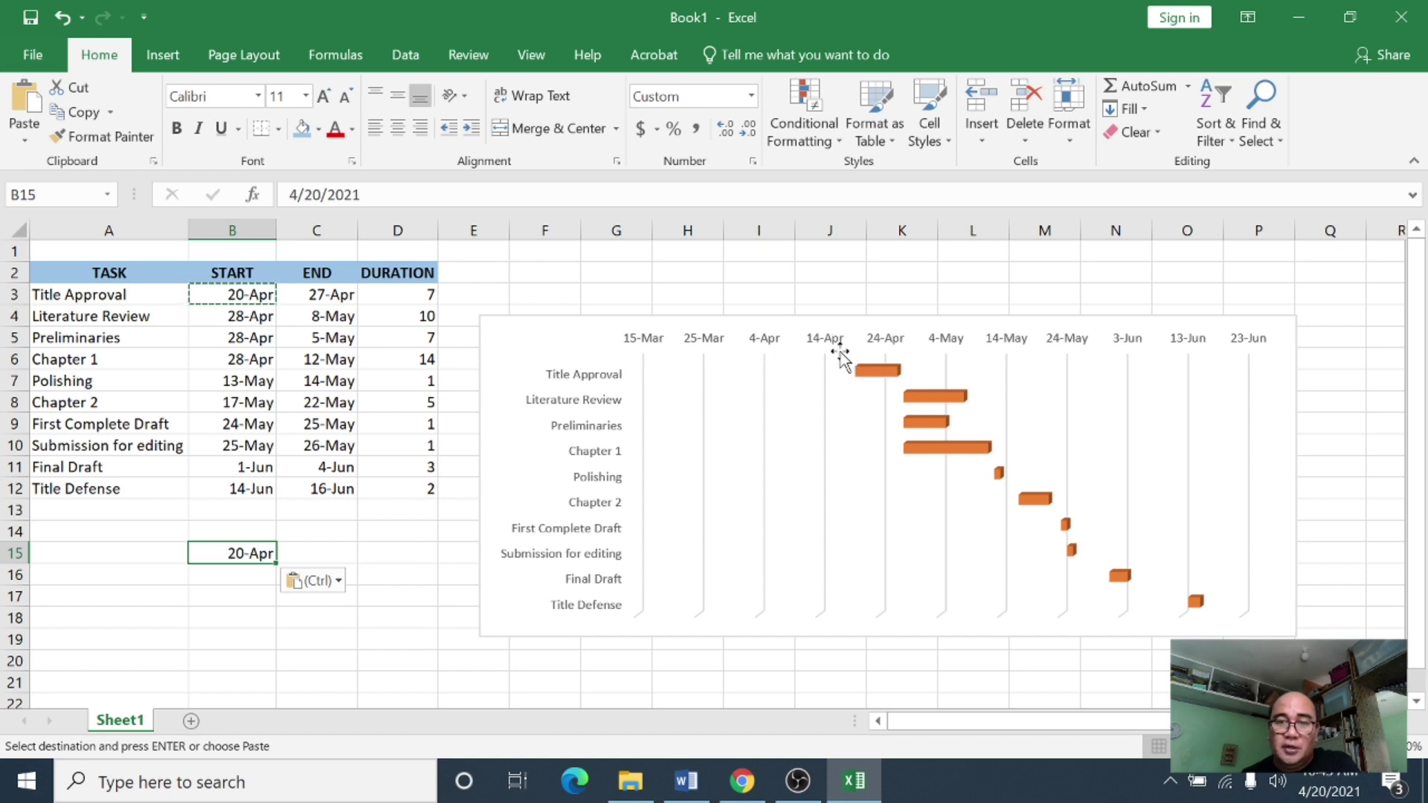
Format B15 as Number to reveal the 20-Apr serial value 44306.00
right_click(252, 556)
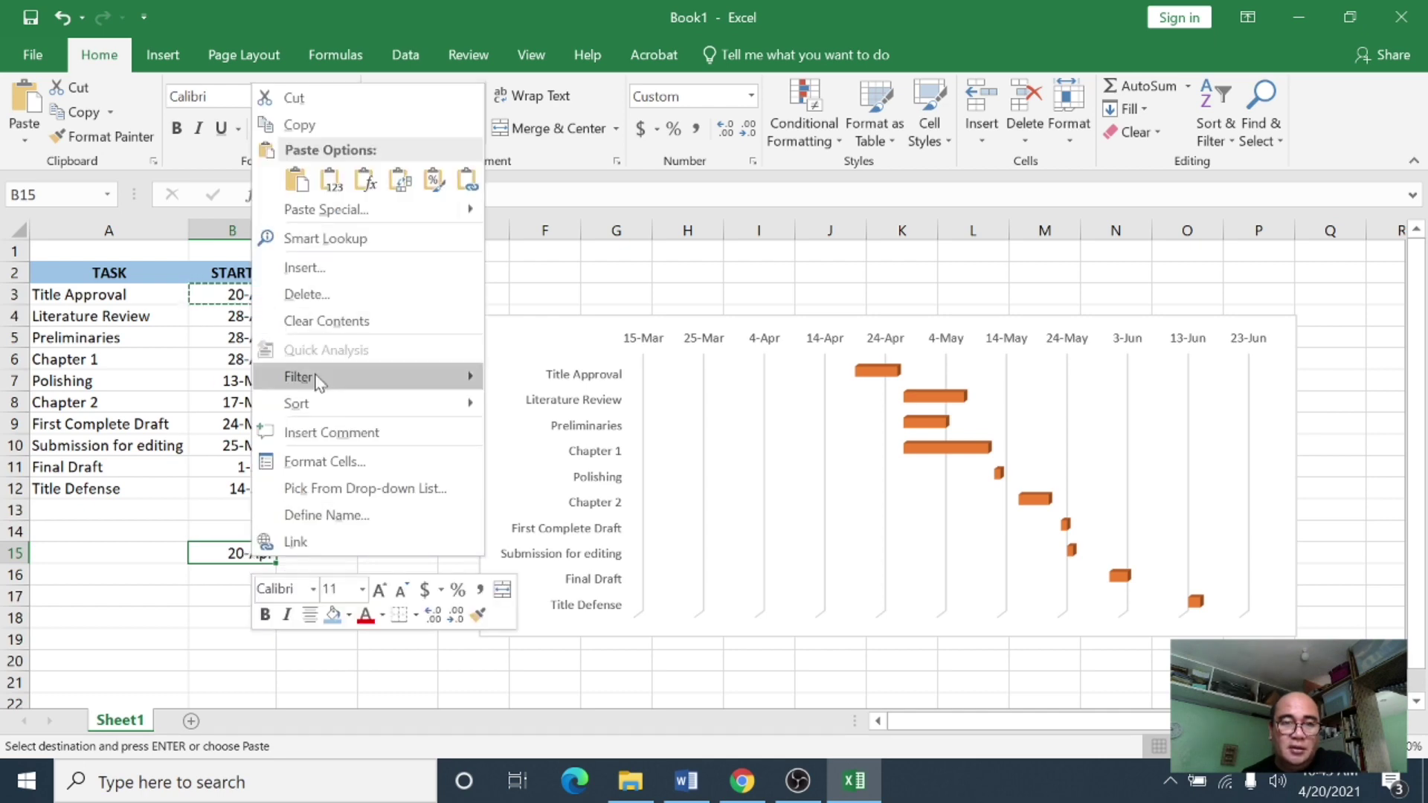
left_click(328, 468)
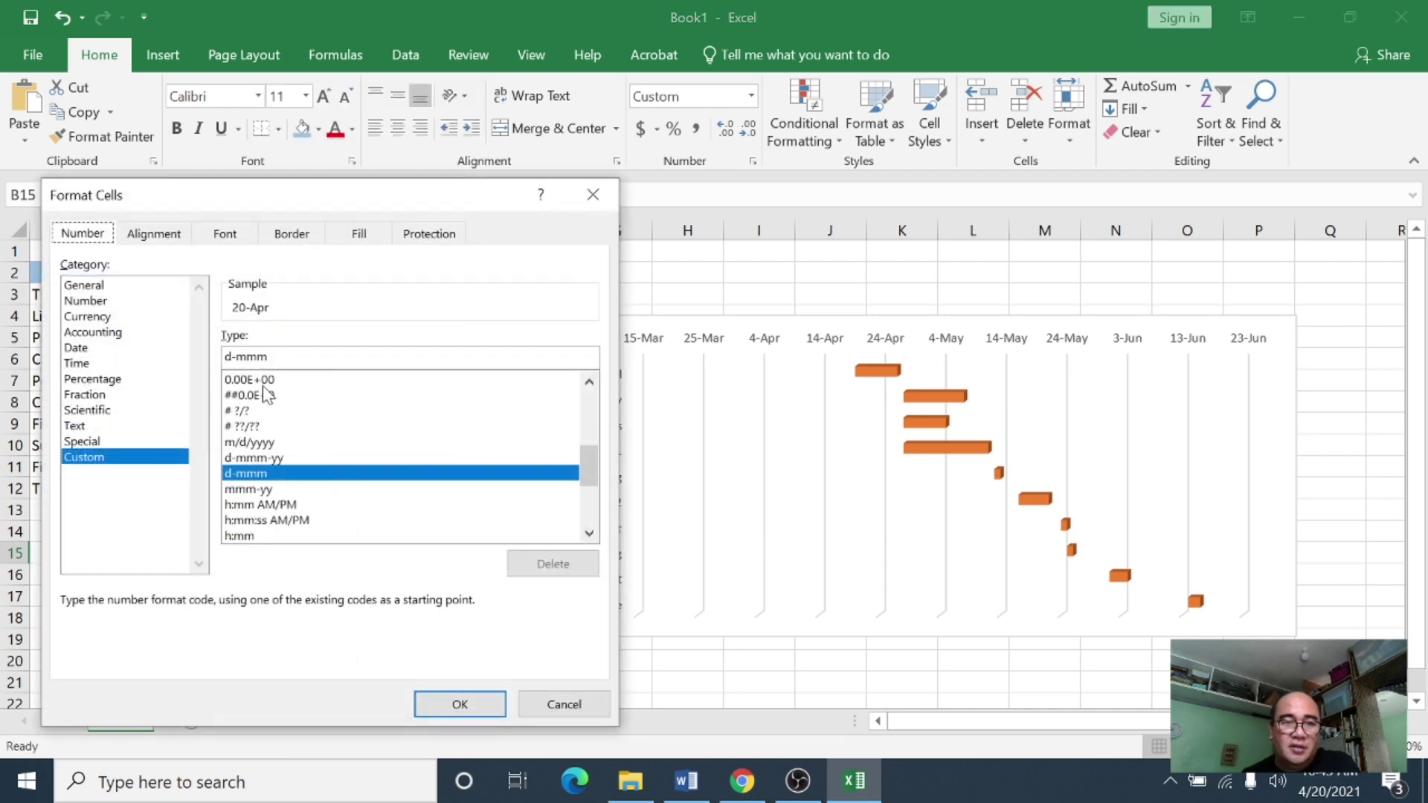
left_click(95, 301)
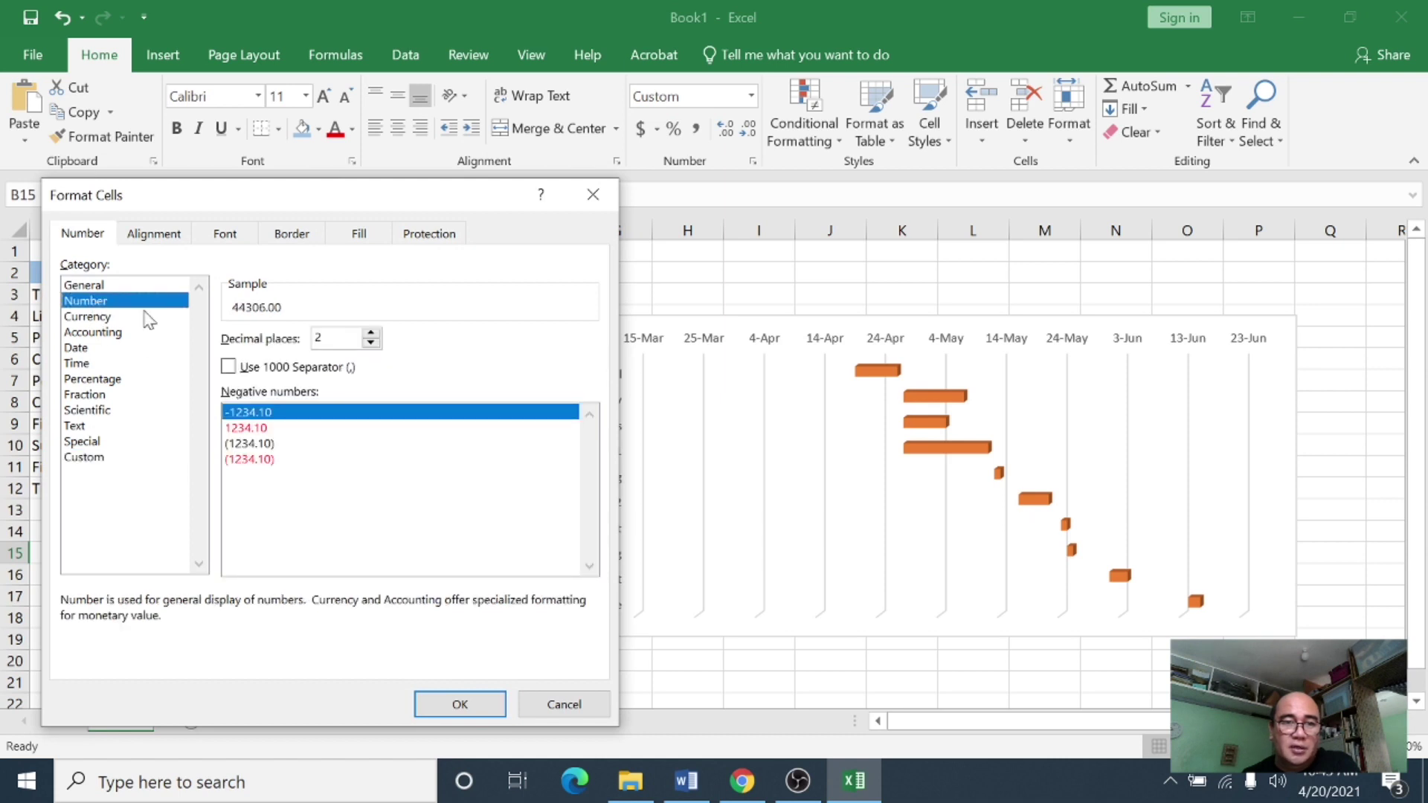
left_click(461, 703)
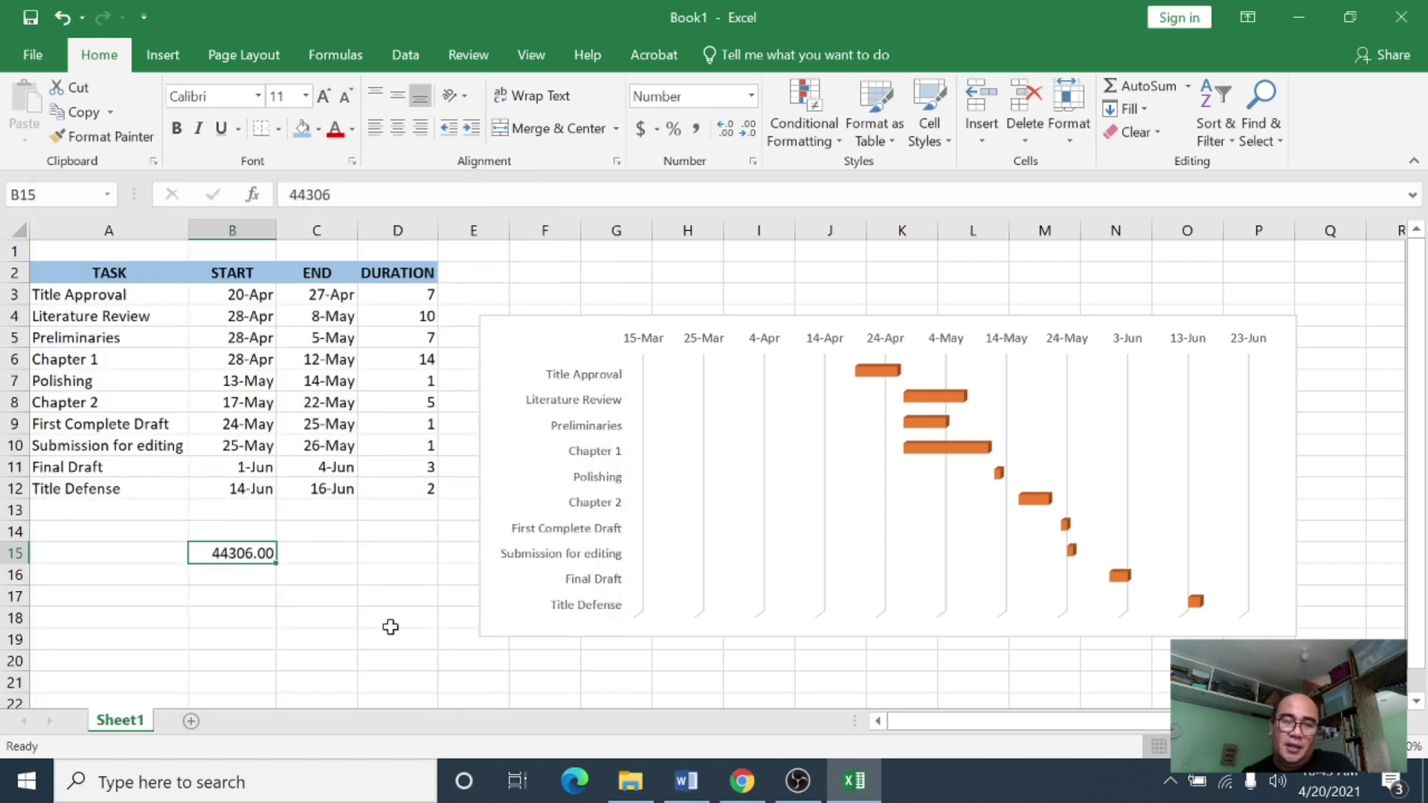
left_click(300, 572)
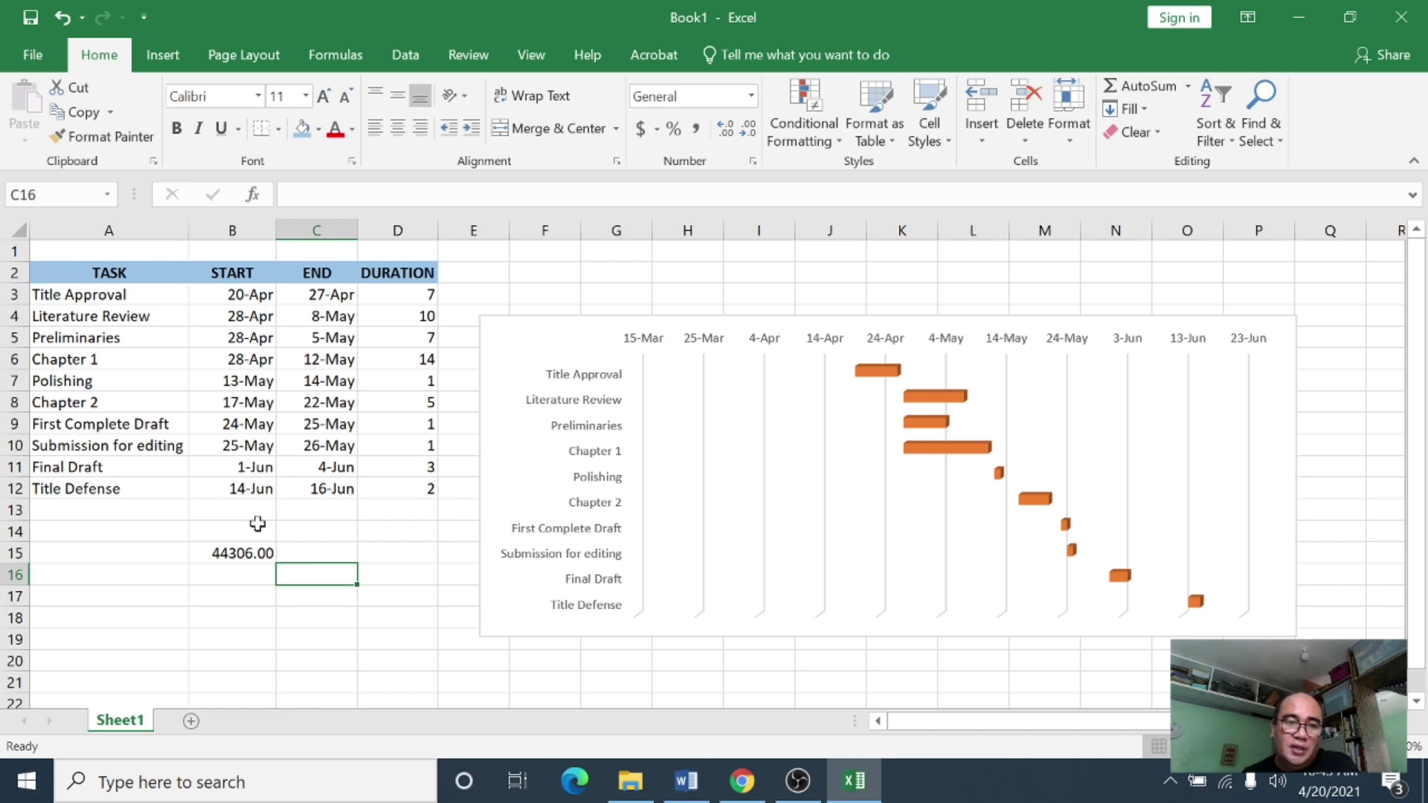
left_click(251, 554)
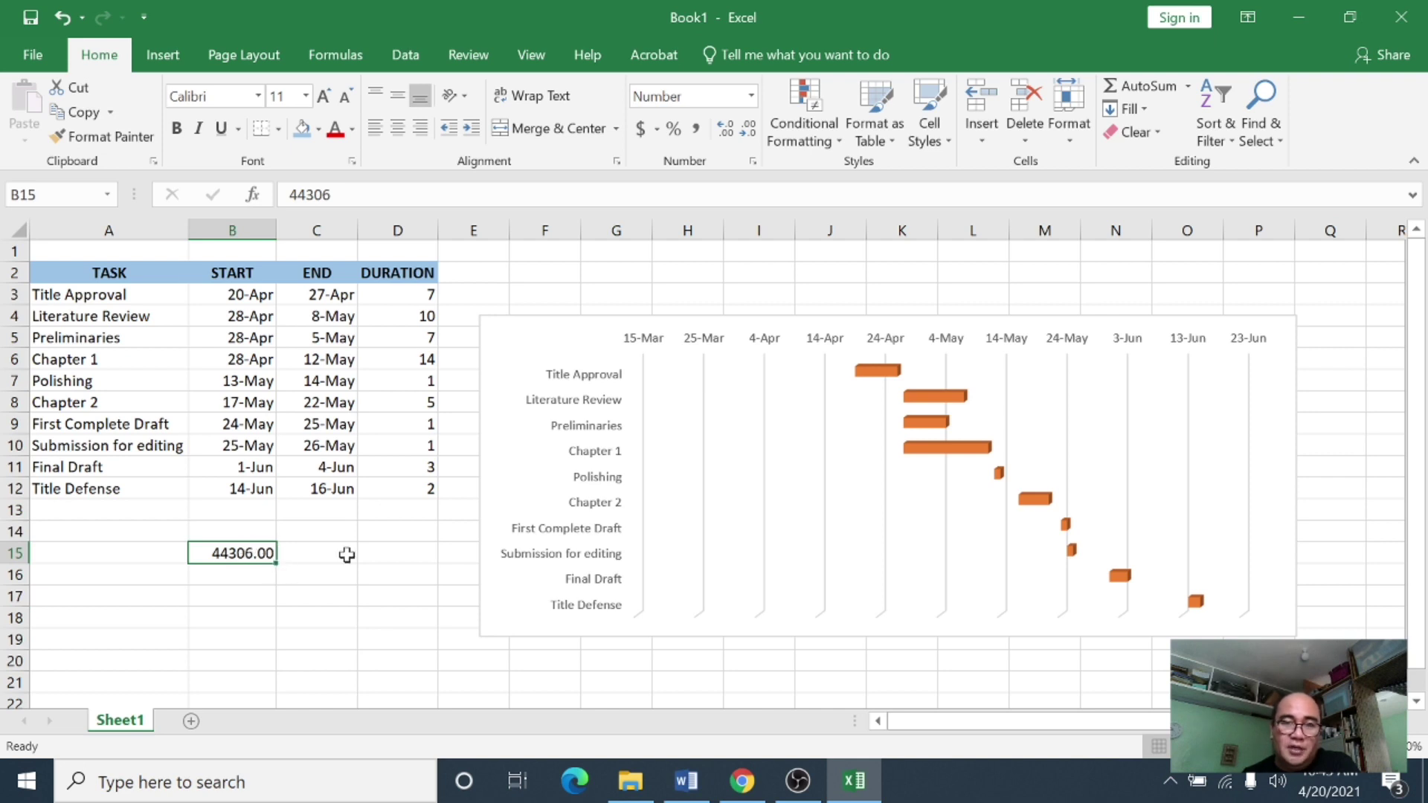
Change the date axis Minimum bound from 44270.0 to 44306 so the timeline starts at 20-Apr
left_click(755, 338)
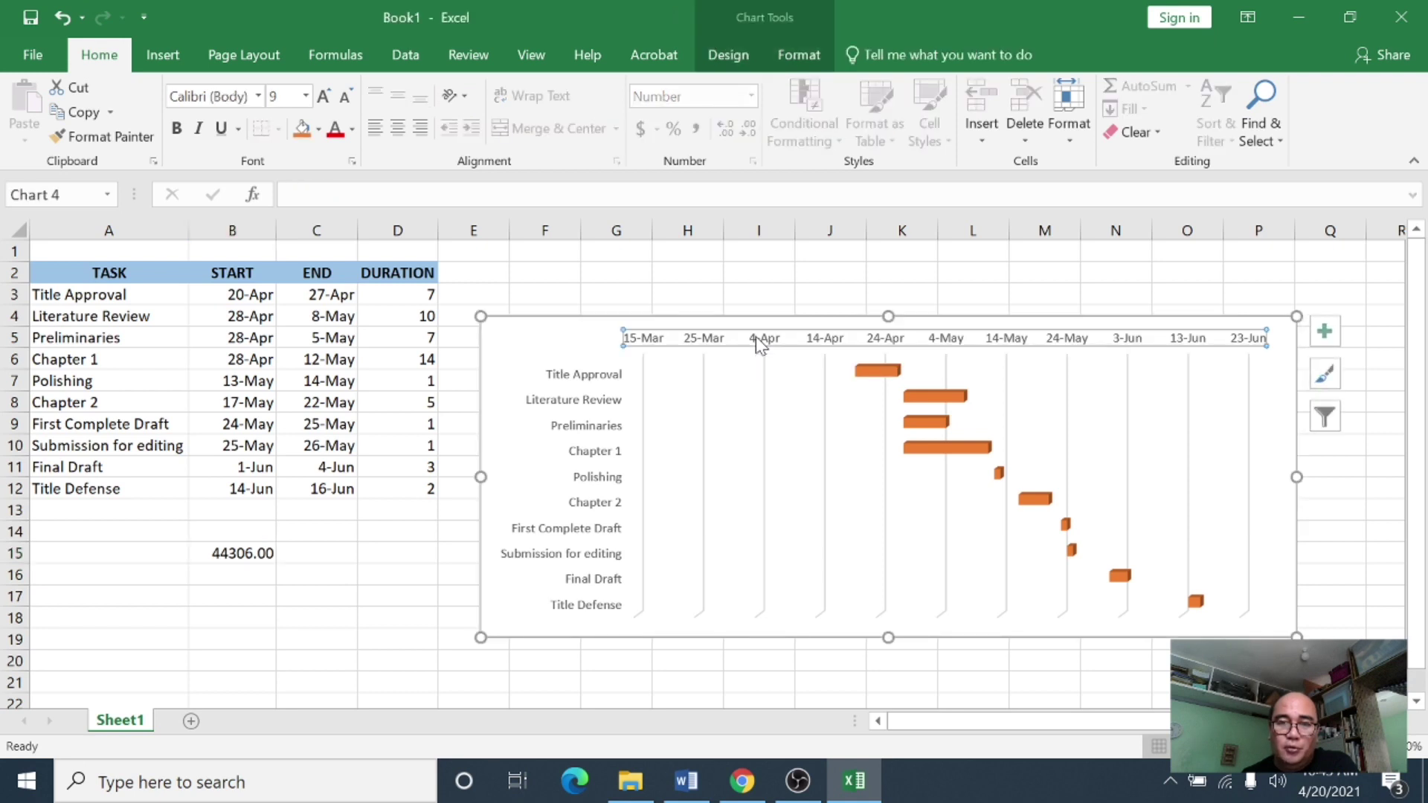
right_click(755, 336)
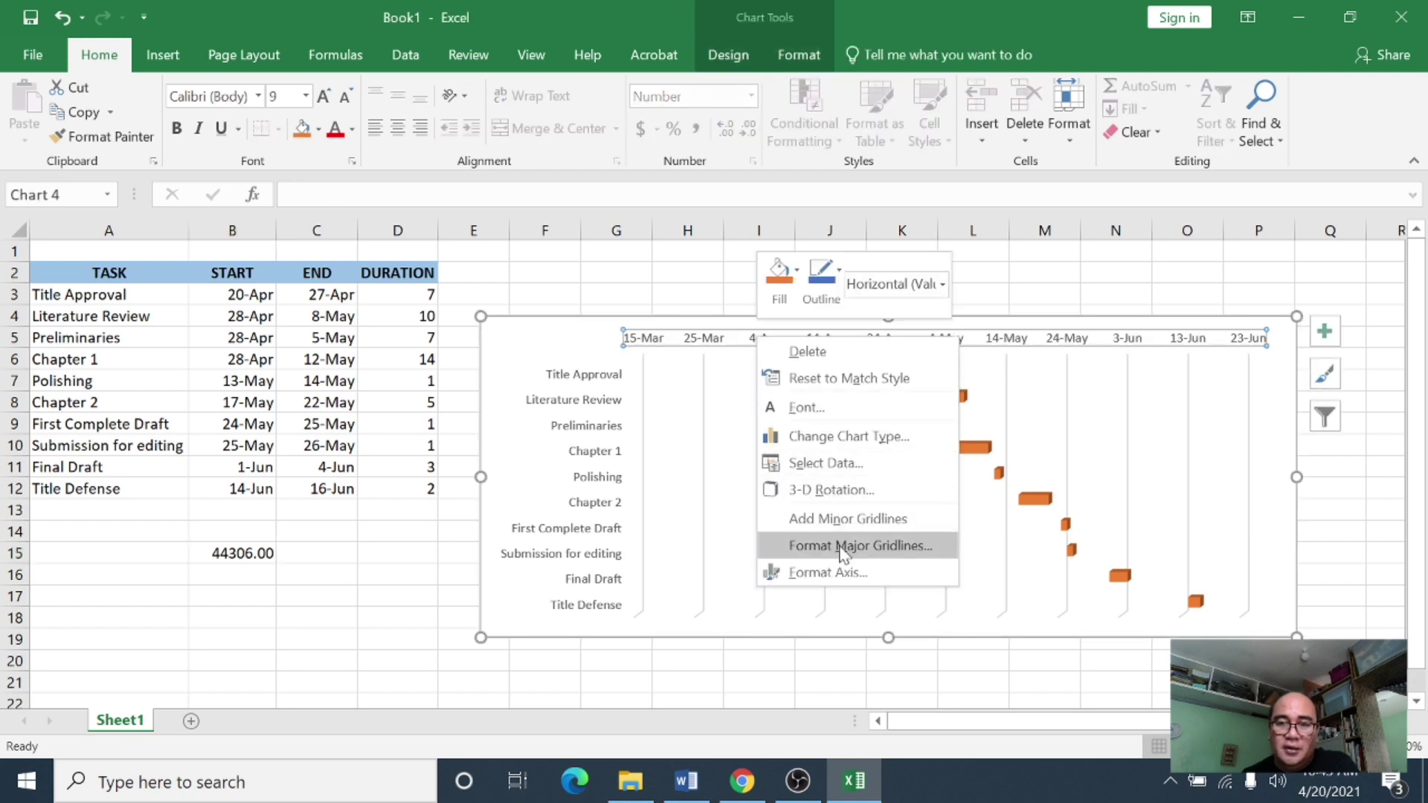
left_click(827, 572)
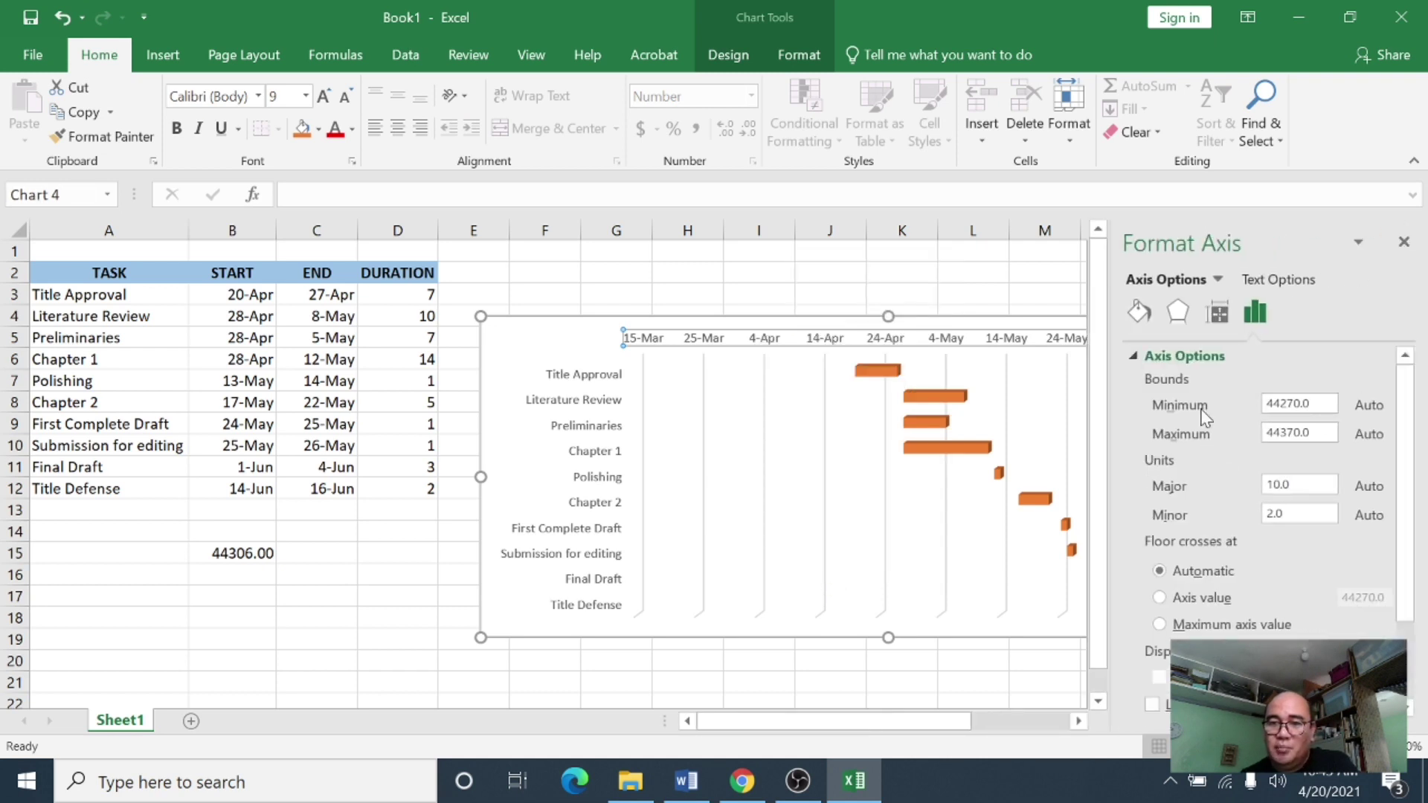
double_click(1290, 403)
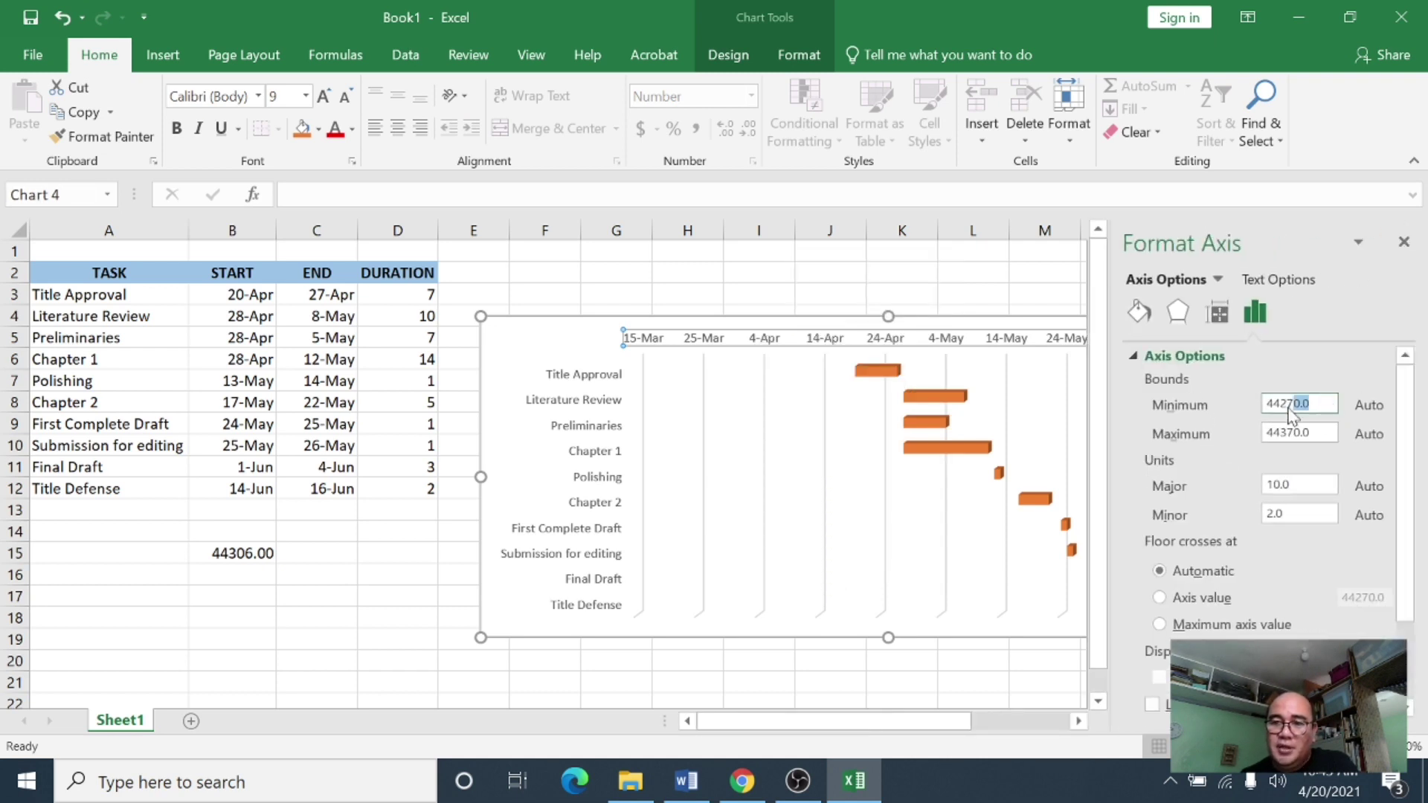
key("BackSpace")
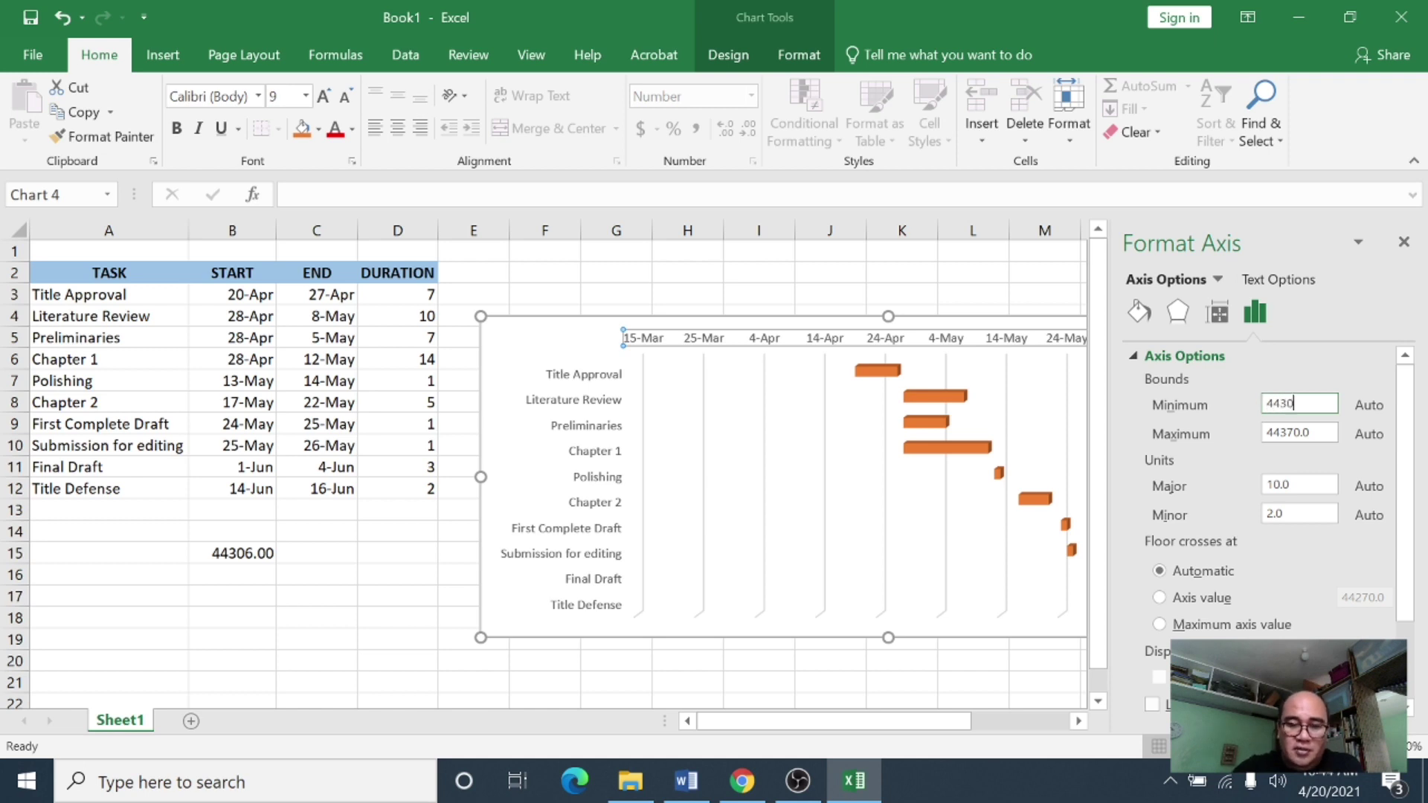
key("Return")
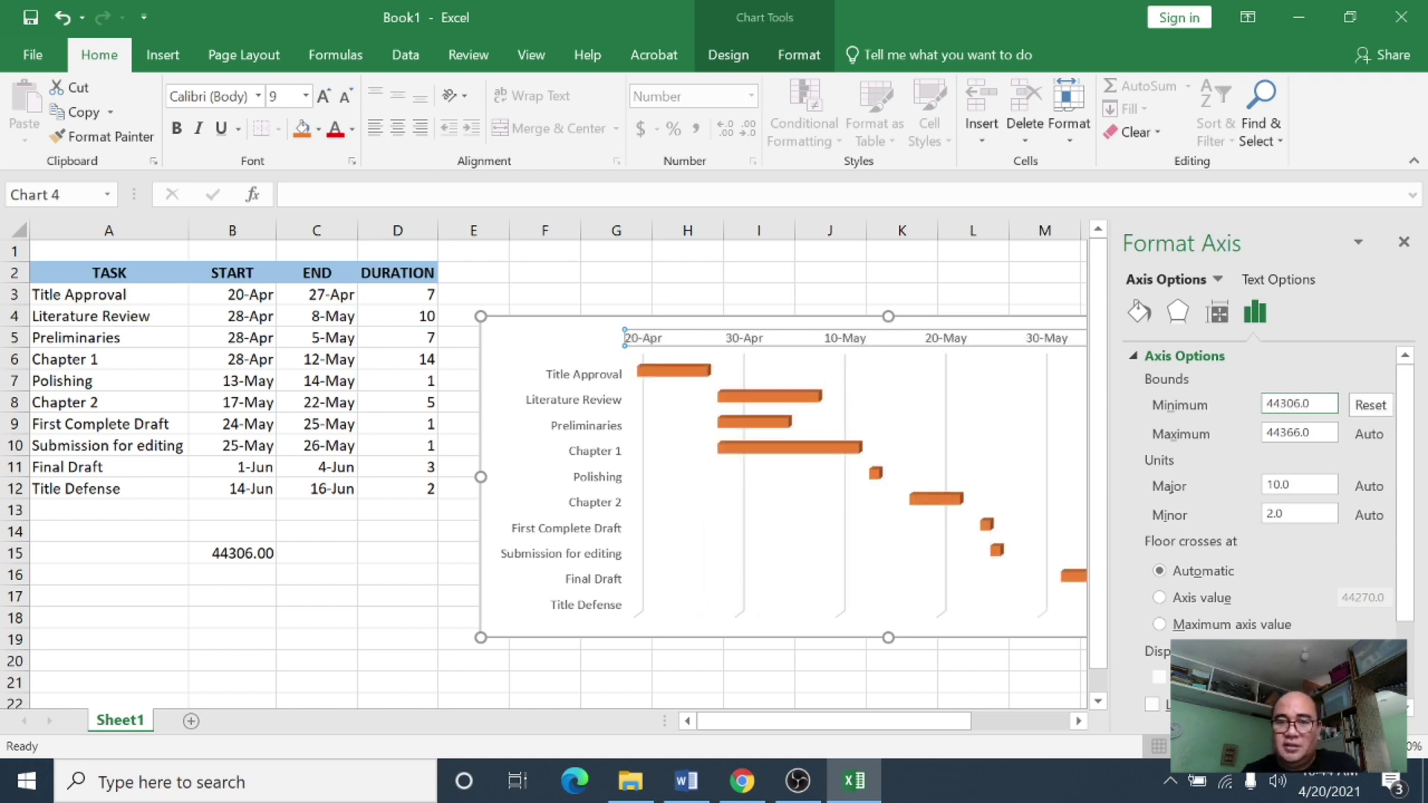
left_click(1403, 242)
left_click(660, 410)
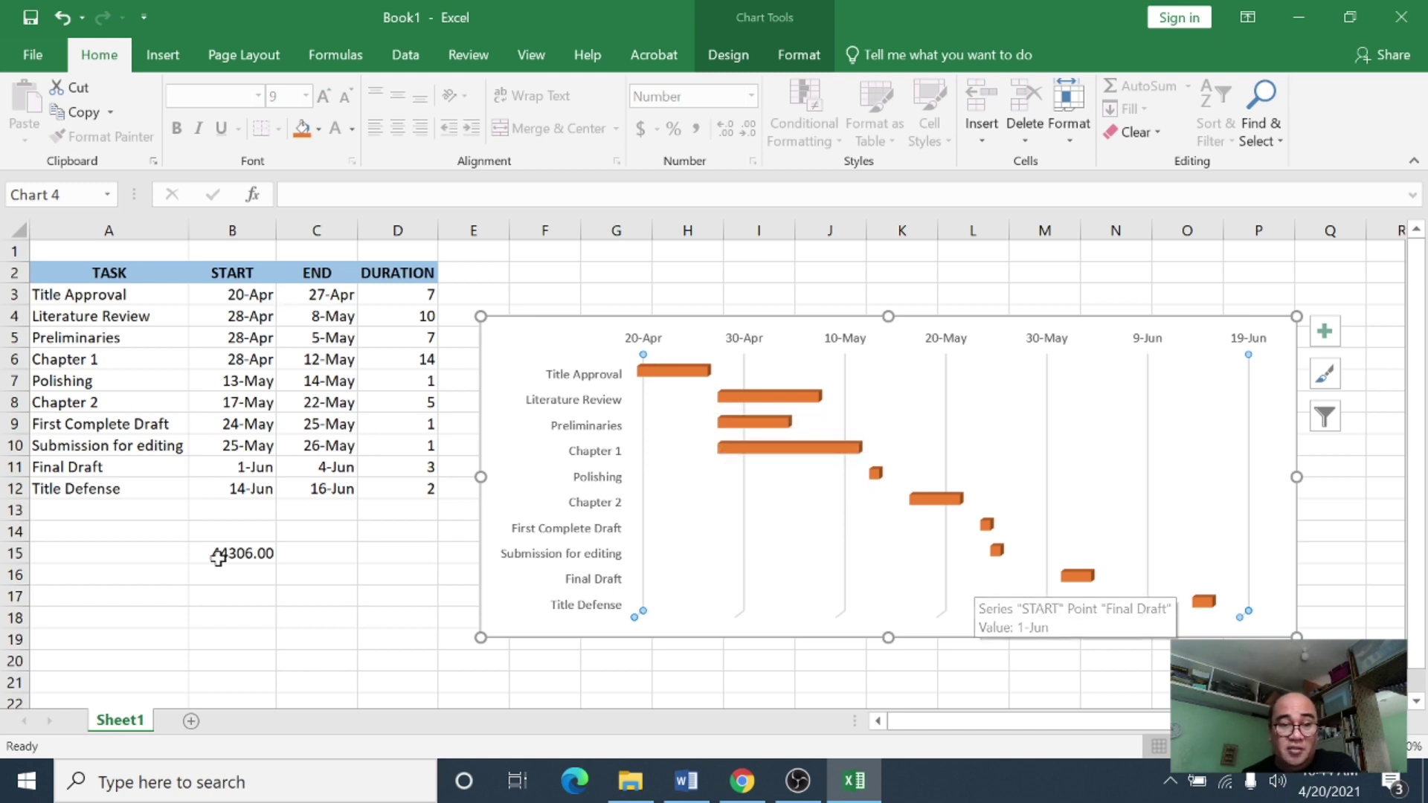
Delete the helper value in B15 and apply Quick Layout 5 to the Gantt chart
left_click(250, 552)
key("Delete")
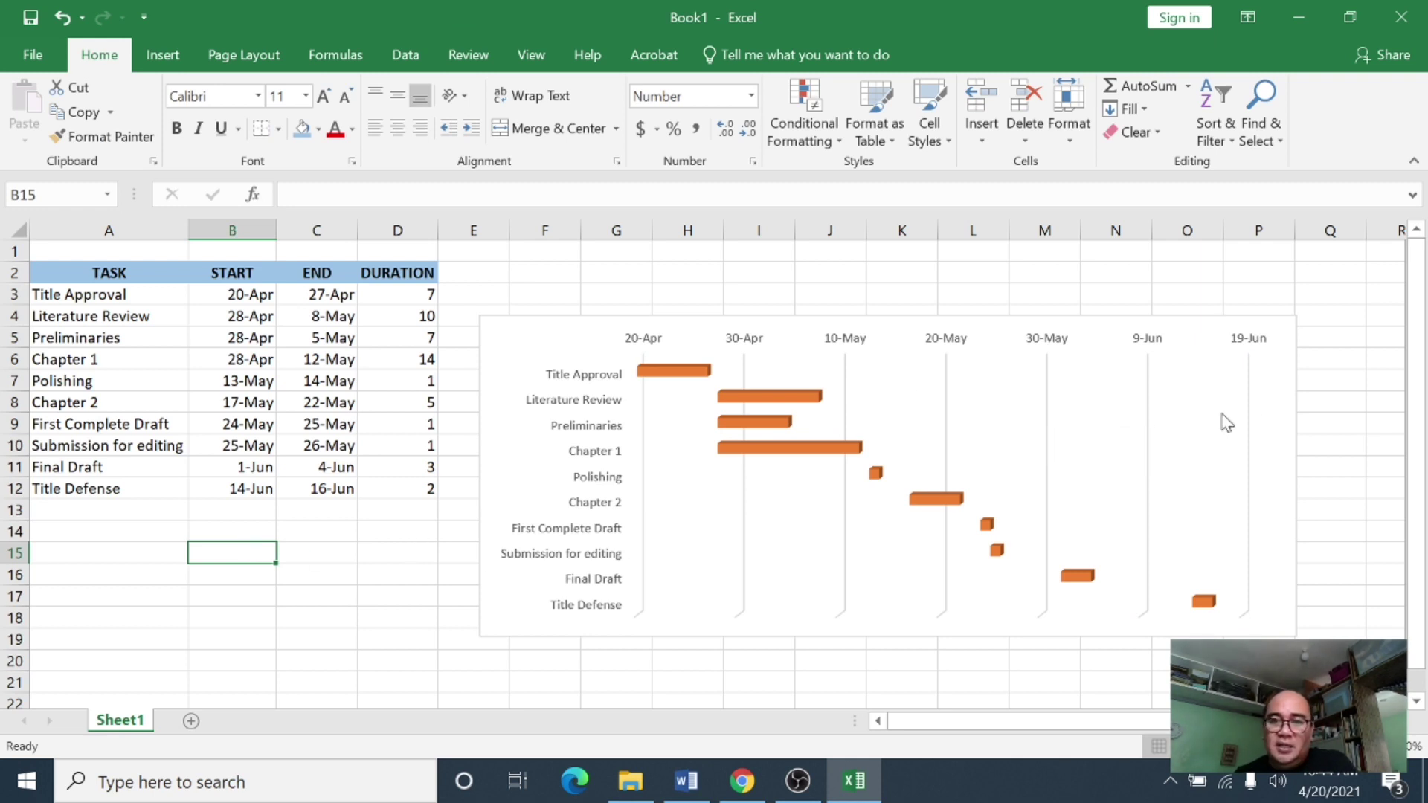
left_click(1274, 412)
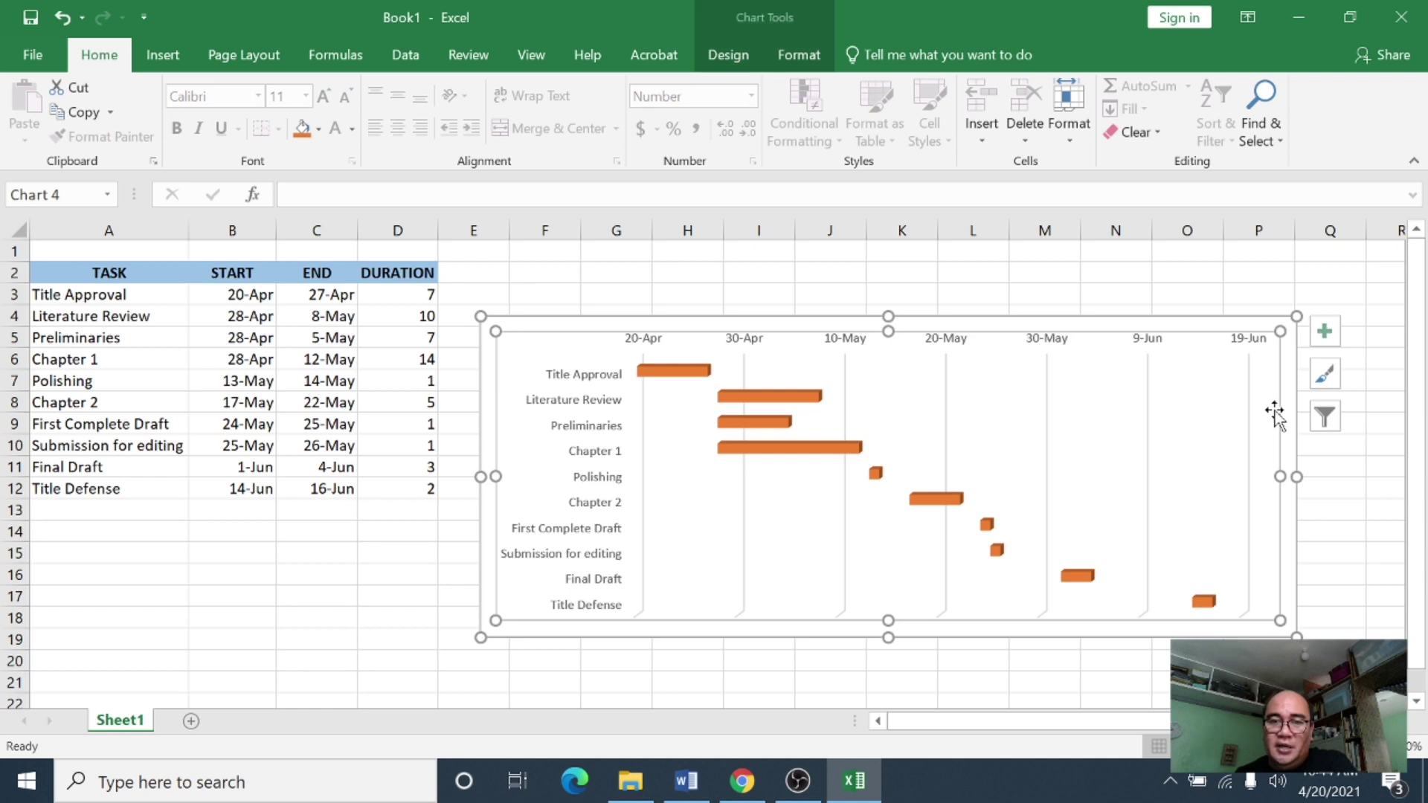
left_click(730, 52)
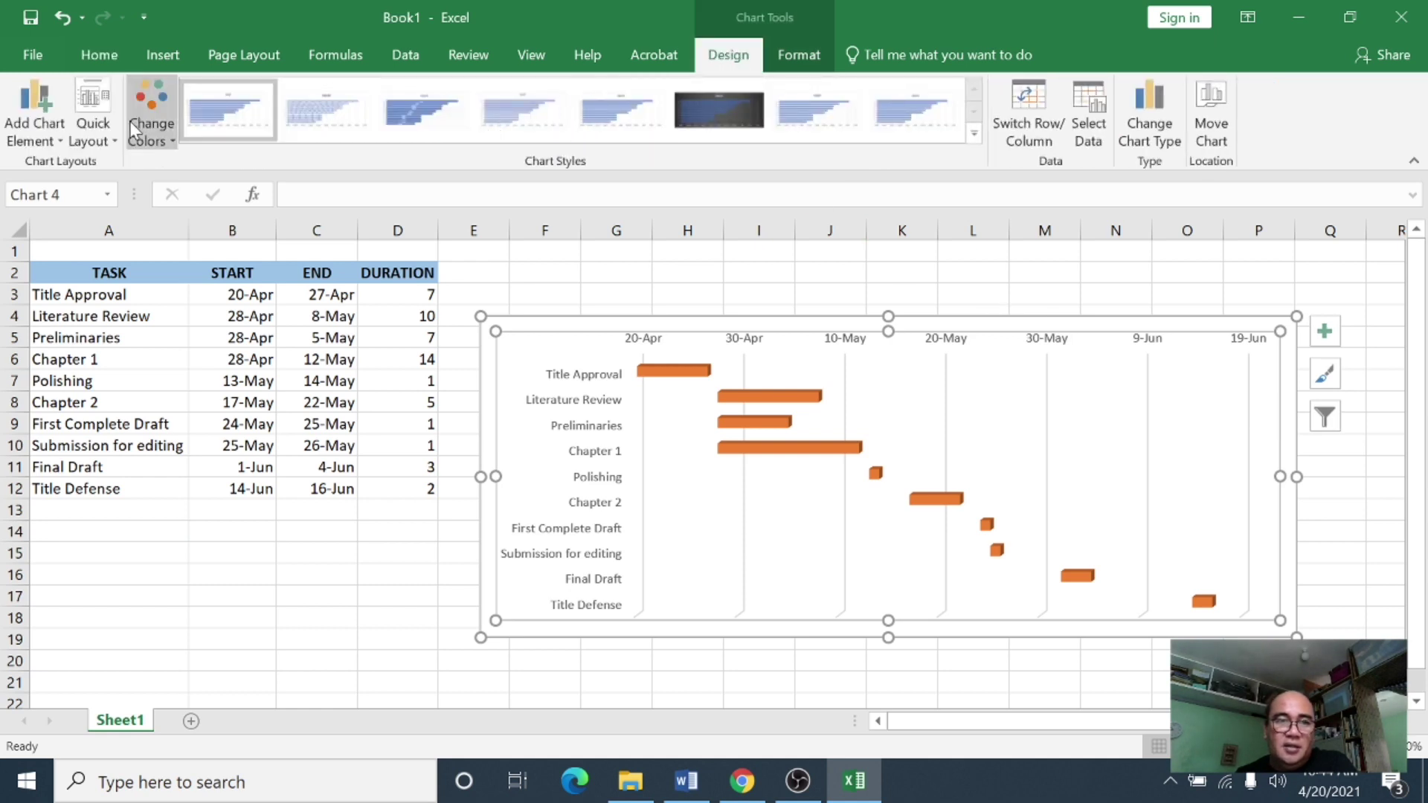
left_click(88, 102)
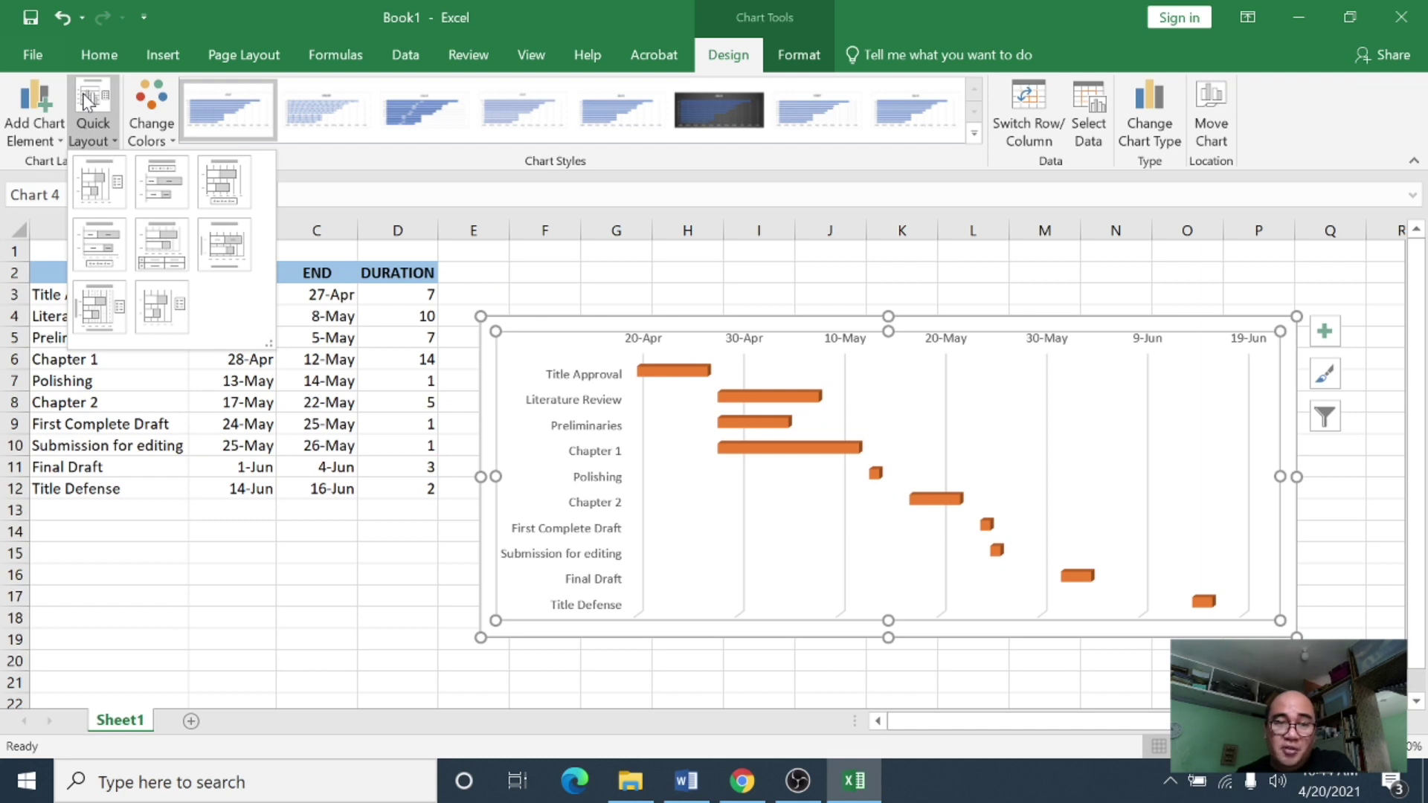
left_click(159, 260)
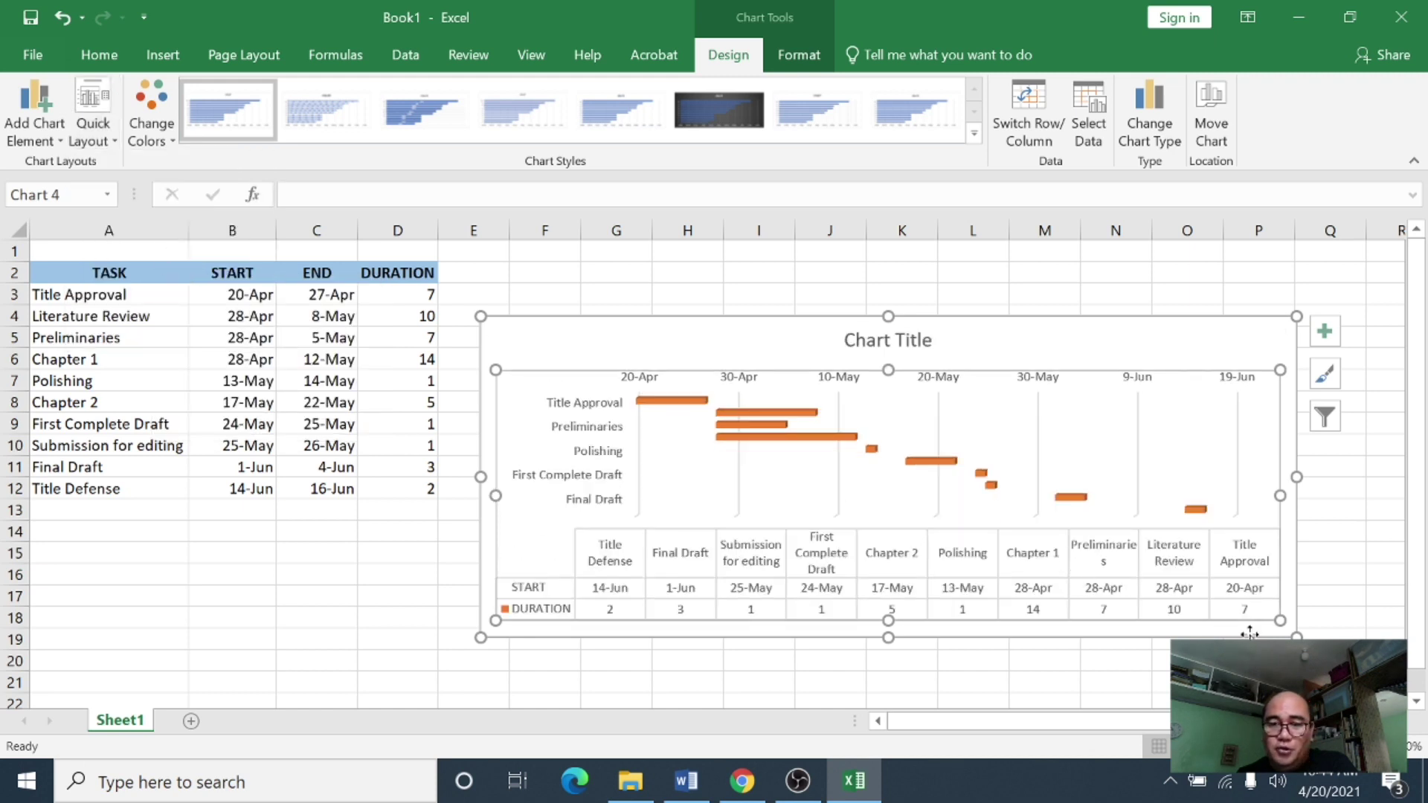
Nudge the chart upward and replace the placeholder title with 'Research Study Timeline'
left_click_drag(1052, 379, 1046, 332)
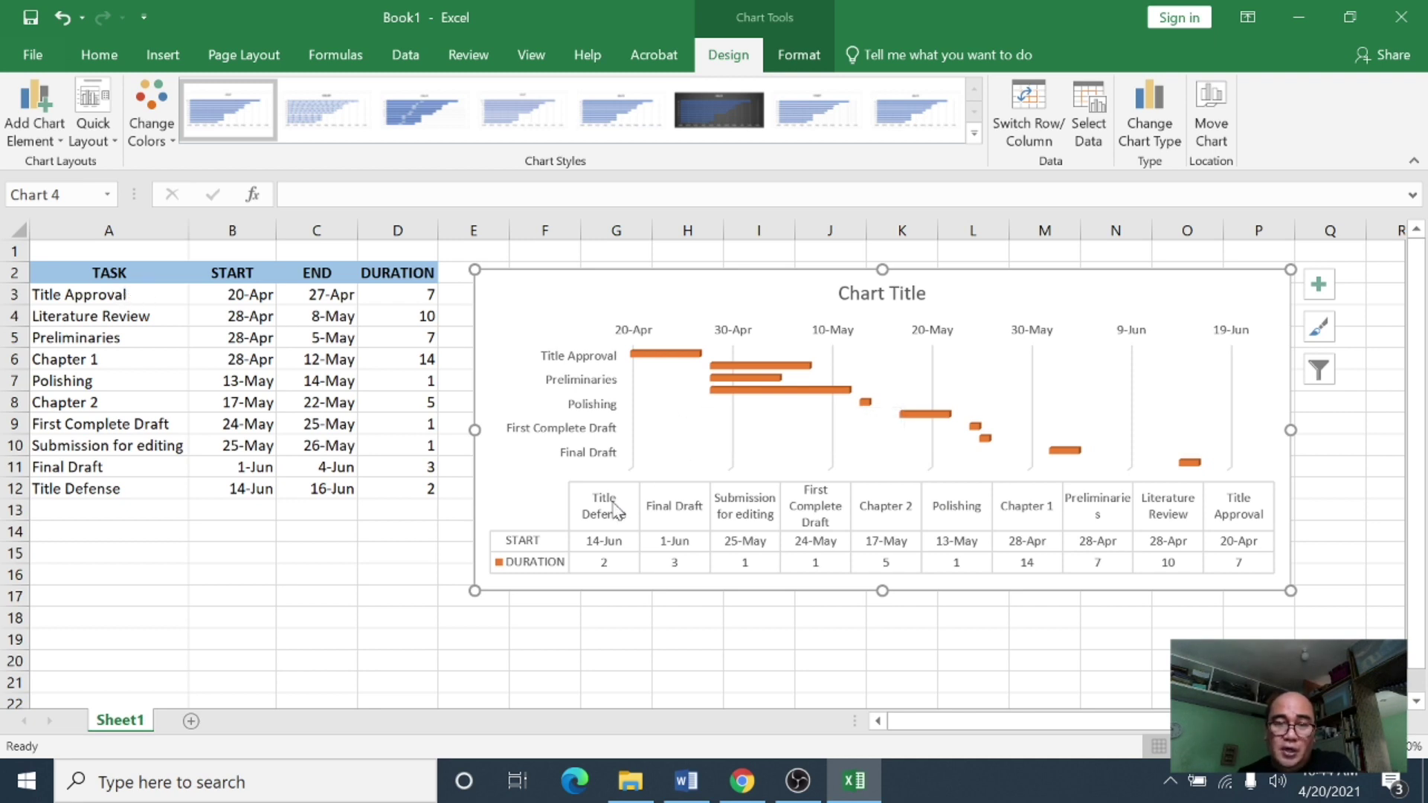
left_click(902, 298)
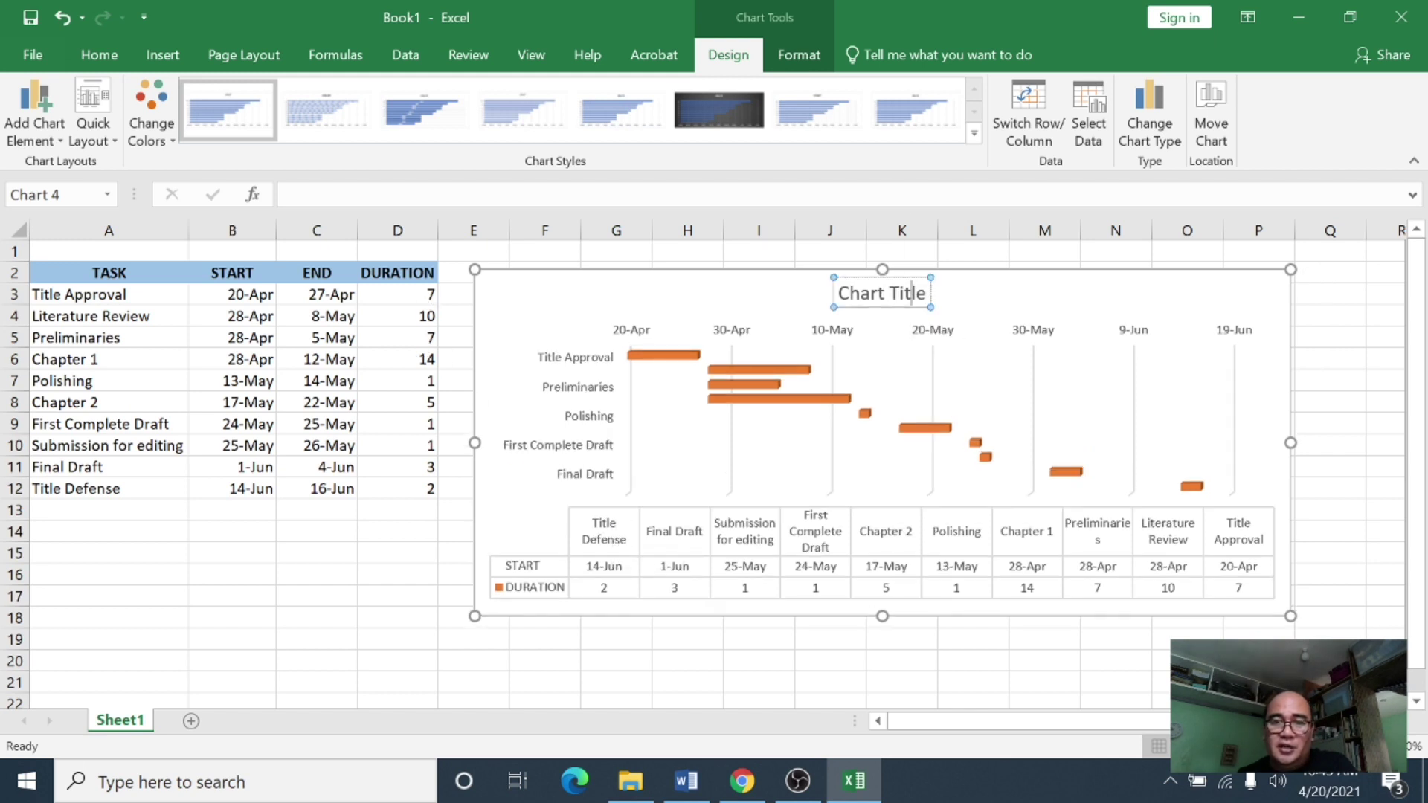
triple_click(915, 297)
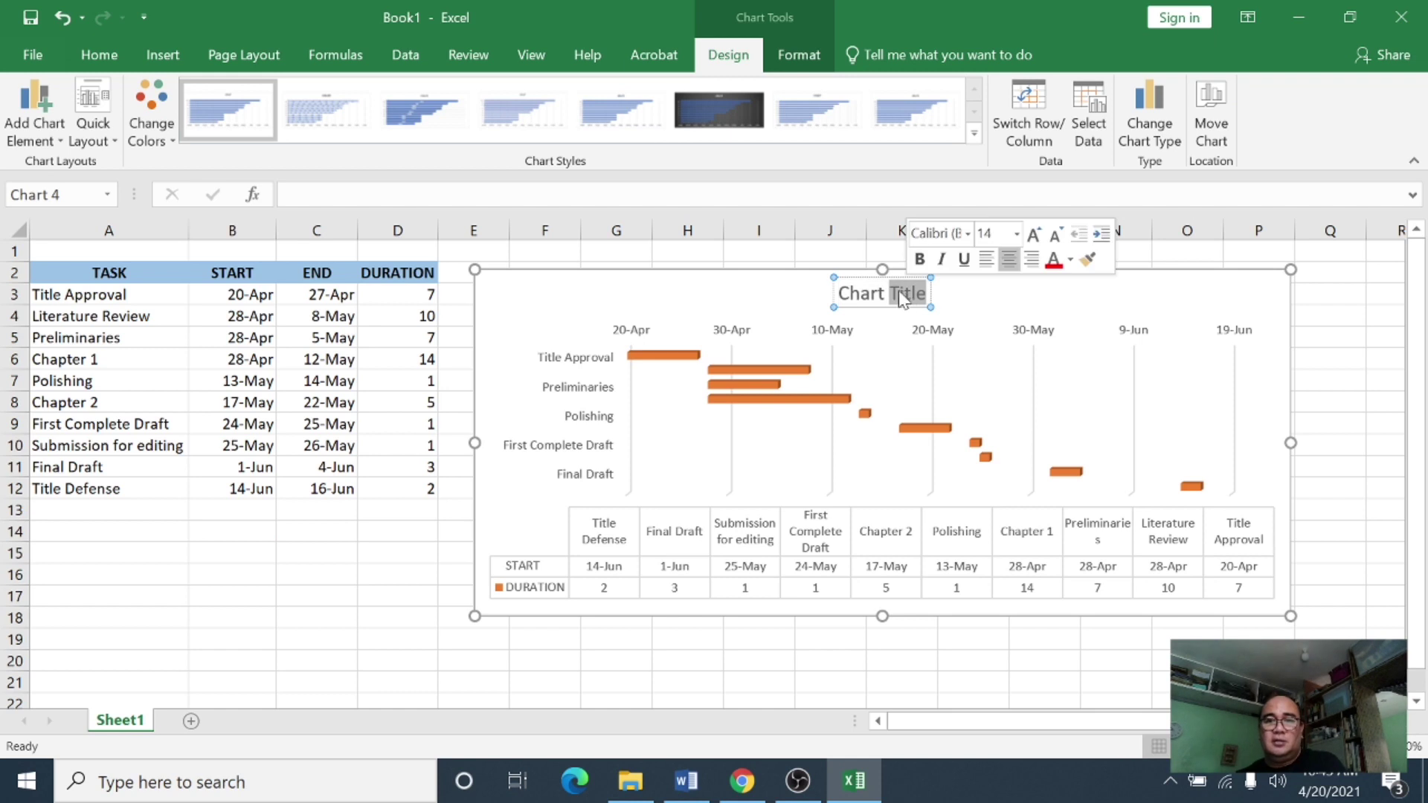
double_click(901, 293)
key("BackSpace")
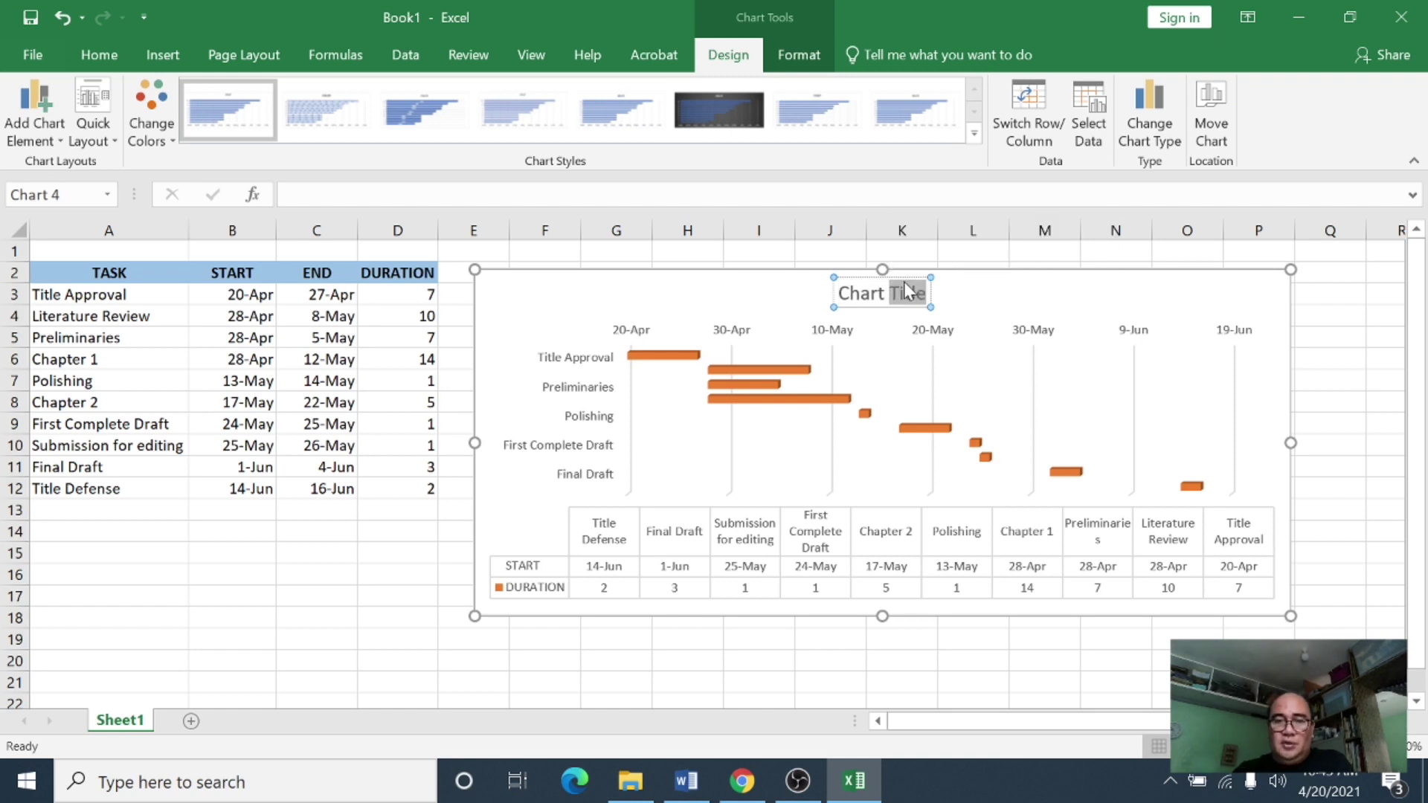
key("BackSpace")
key("BackSpace")
key("BackSpace")
key("BackSpace")
key("BackSpace")
key("BackSpace")
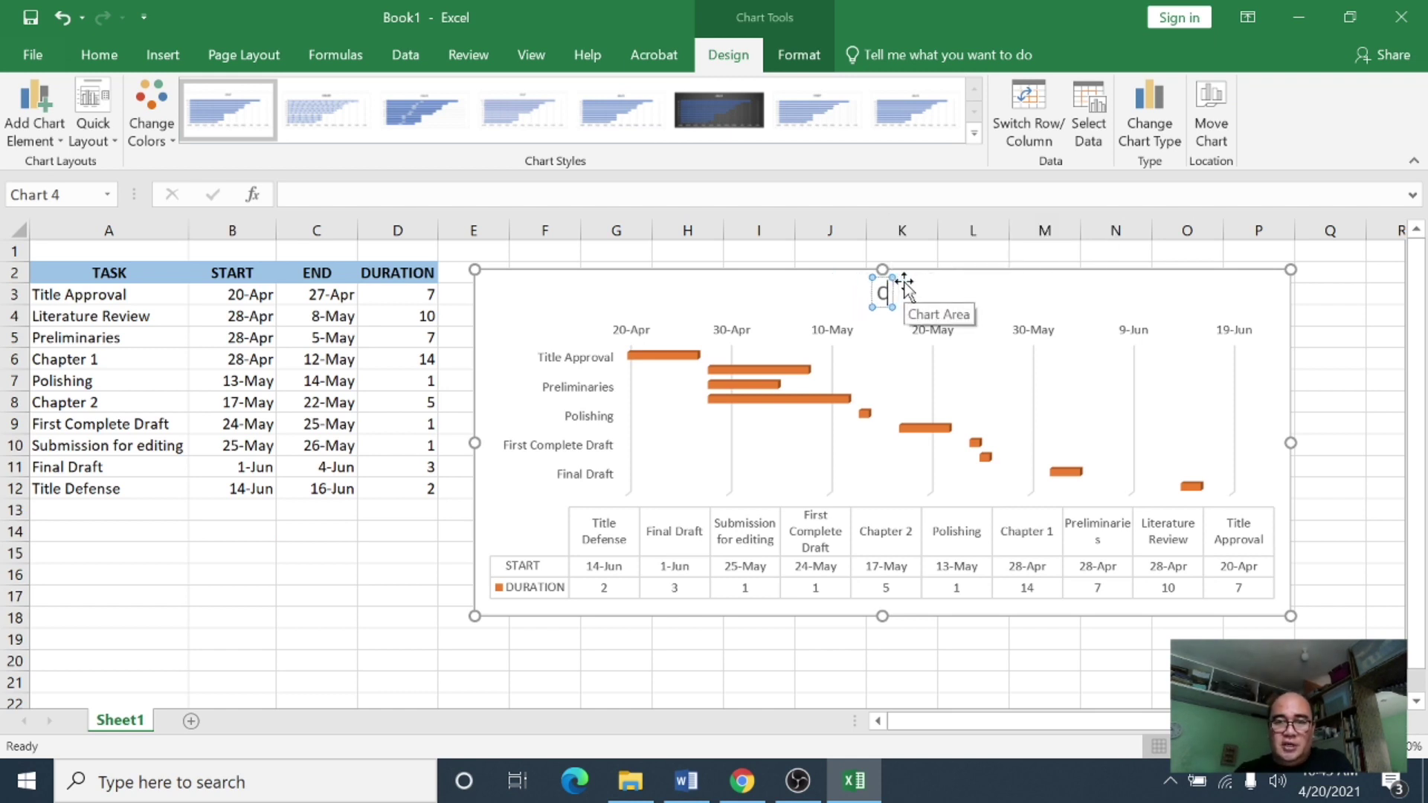
type("Research")
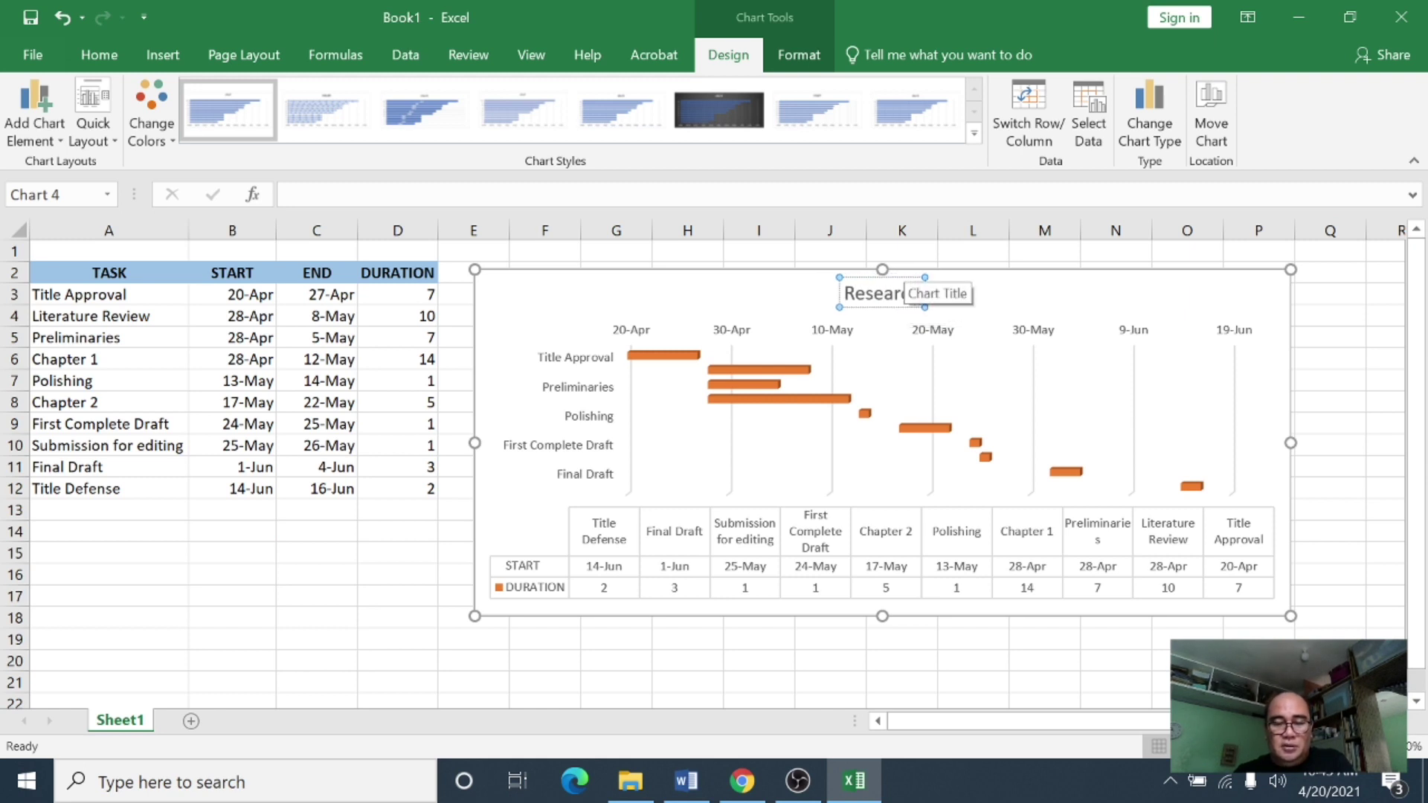
type(" S")
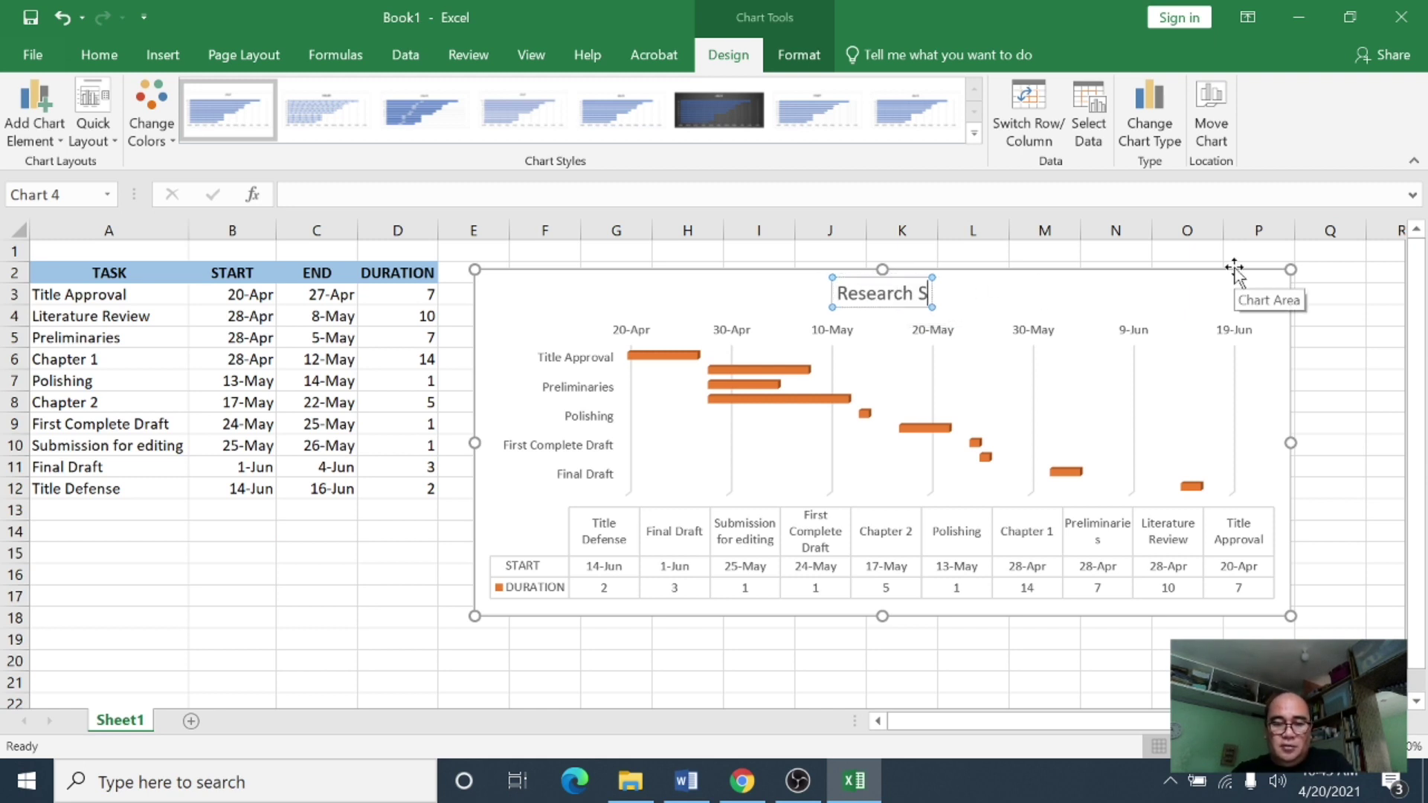
type("tudy Timeline")
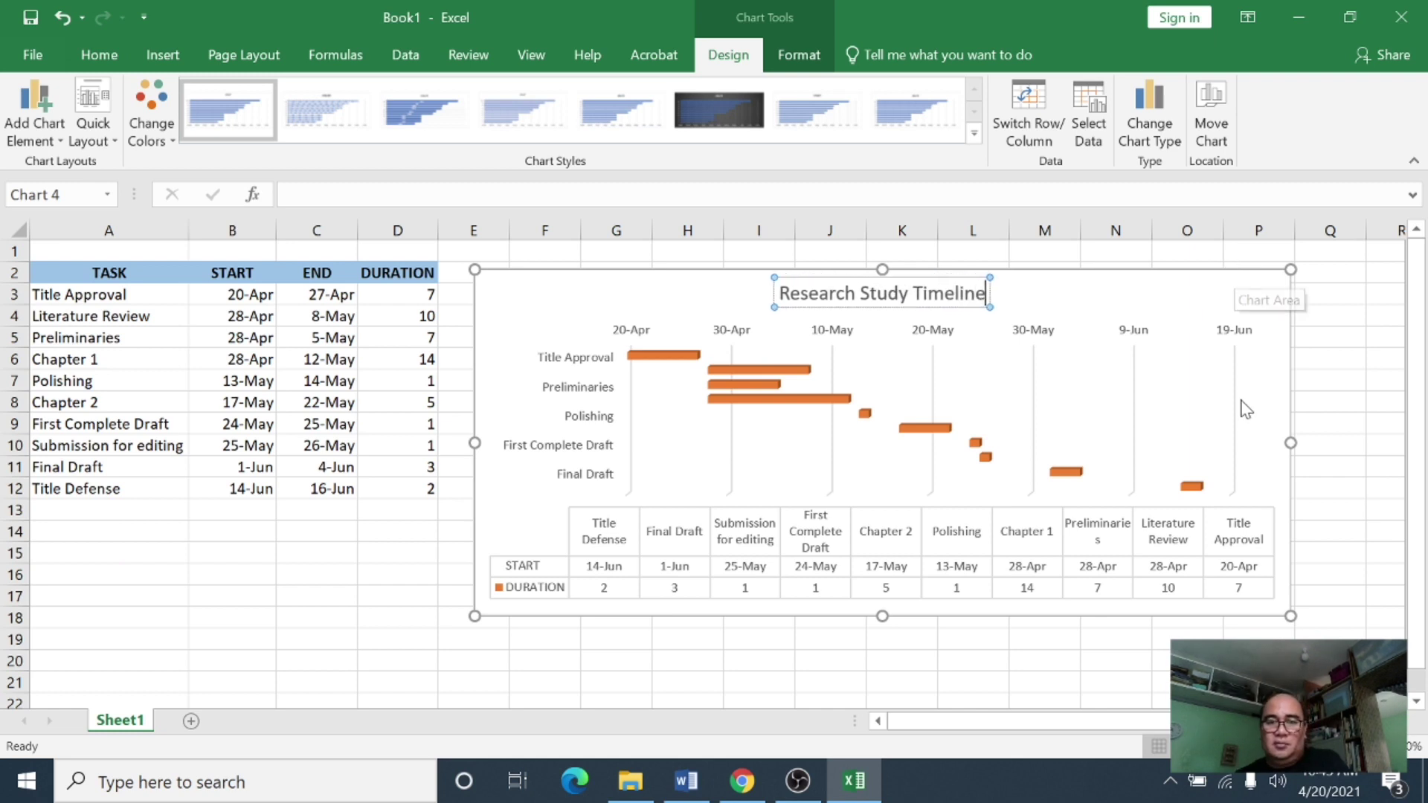
left_click(1331, 417)
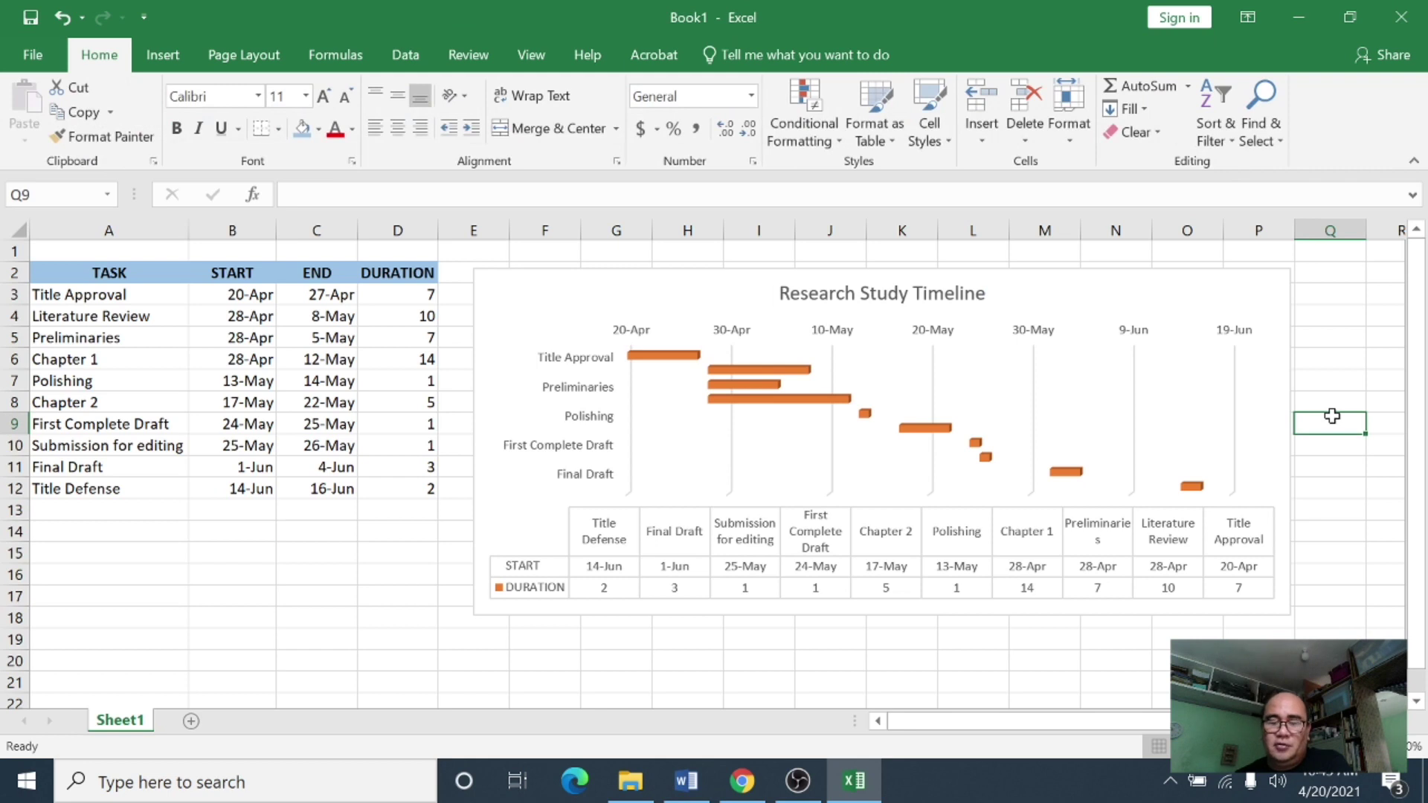